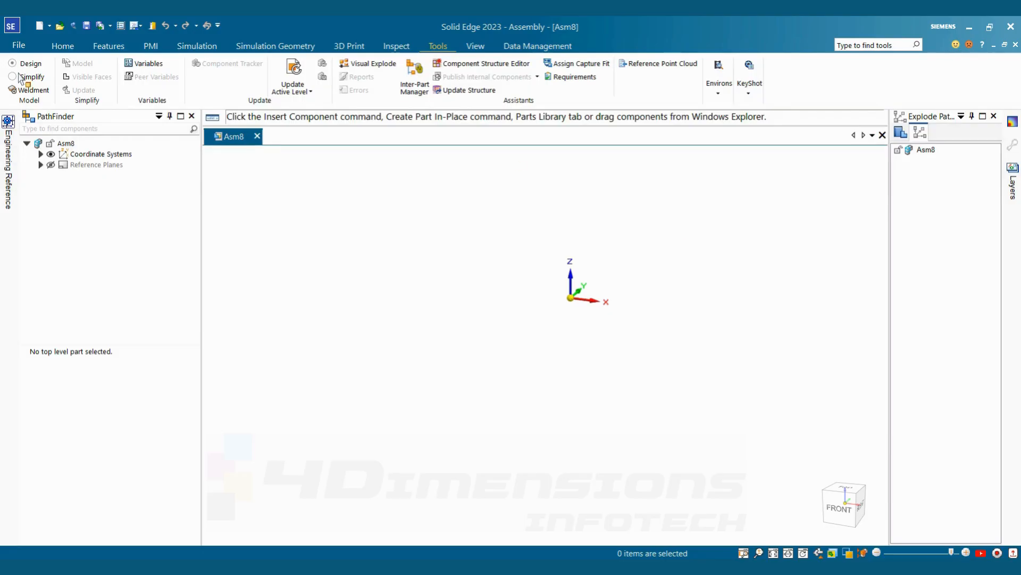
# - Open the Parts Library for inserting components, preview the piston and piston pin parts, and undock the library pane
pyautogui.click(62, 46)
pyautogui.click(256, 91)
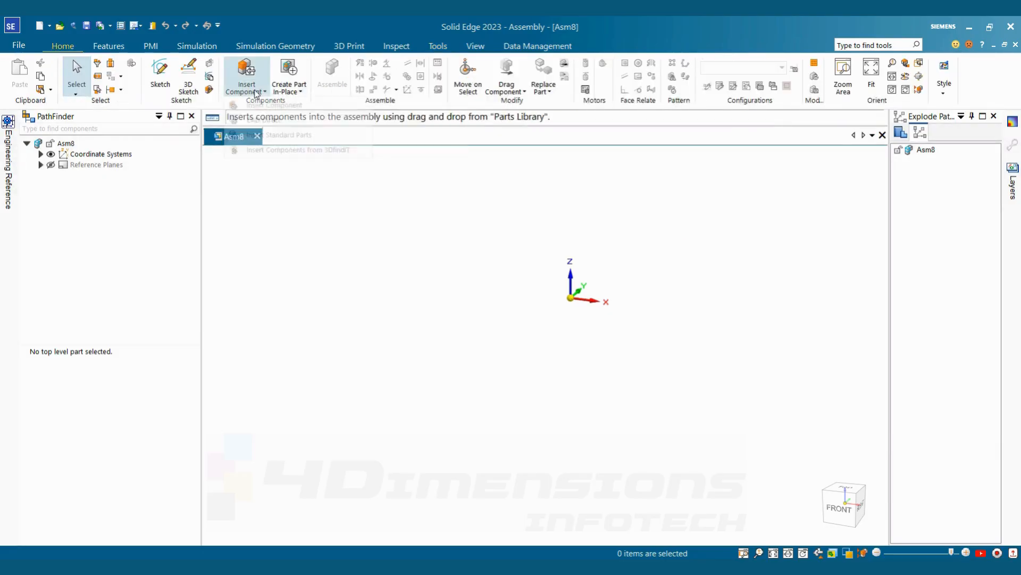
pyautogui.click(266, 105)
pyautogui.click(920, 310)
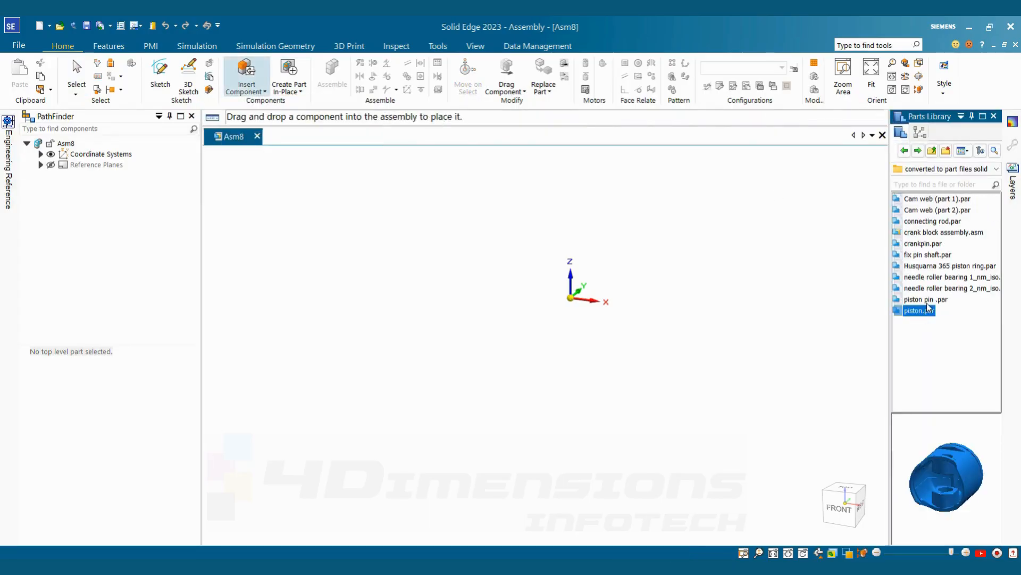
pyautogui.click(926, 300)
pyautogui.click(937, 452)
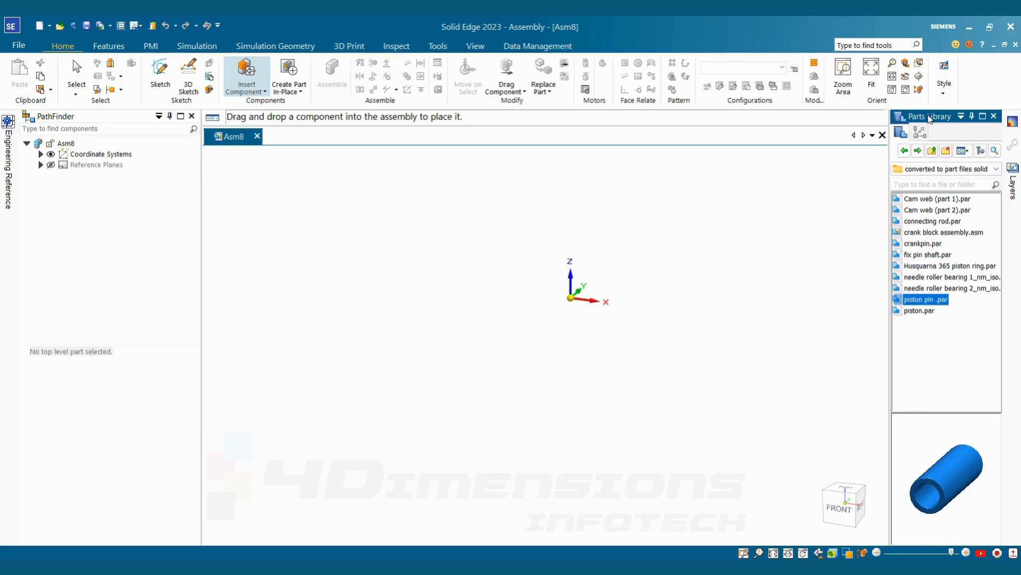
pyautogui.moveTo(930, 119); pyautogui.dragTo(905, 125)
# - Preview the piston, piston pin, needle roller bearings, piston ring and fix pin shaft in the Parts Library
pyautogui.click(898, 330)
pyautogui.click(903, 319)
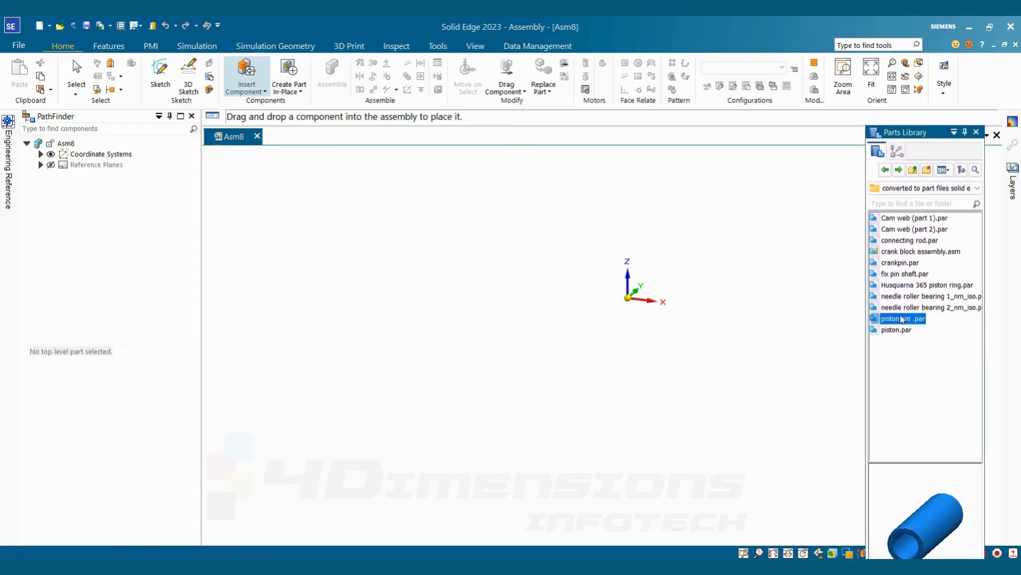
pyautogui.click(902, 308)
pyautogui.click(902, 295)
pyautogui.click(903, 275)
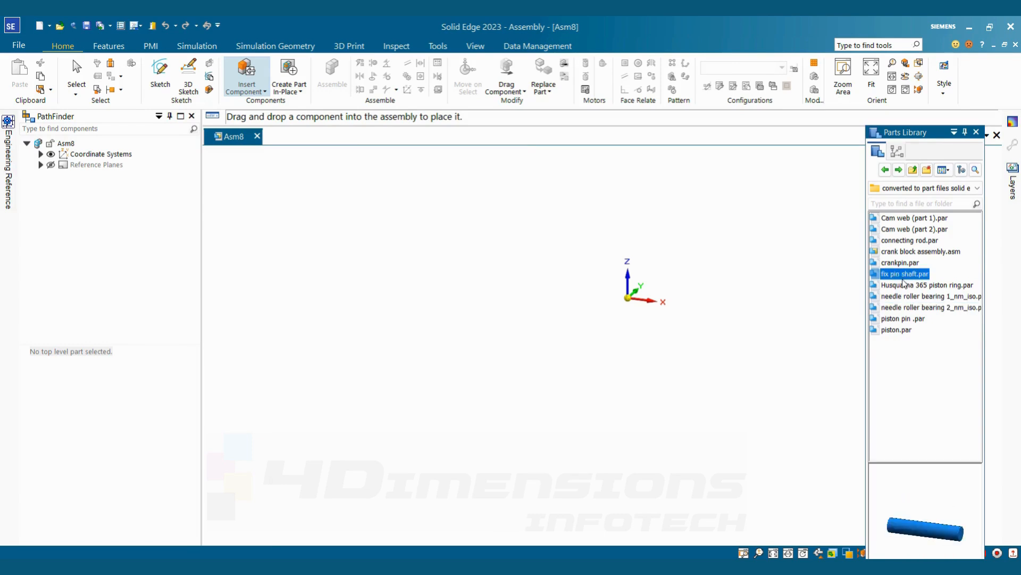
pyautogui.click(905, 285)
pyautogui.click(902, 274)
# - Insert crankpin.par from the Parts Library as the assembly's first component
pyautogui.click(901, 263)
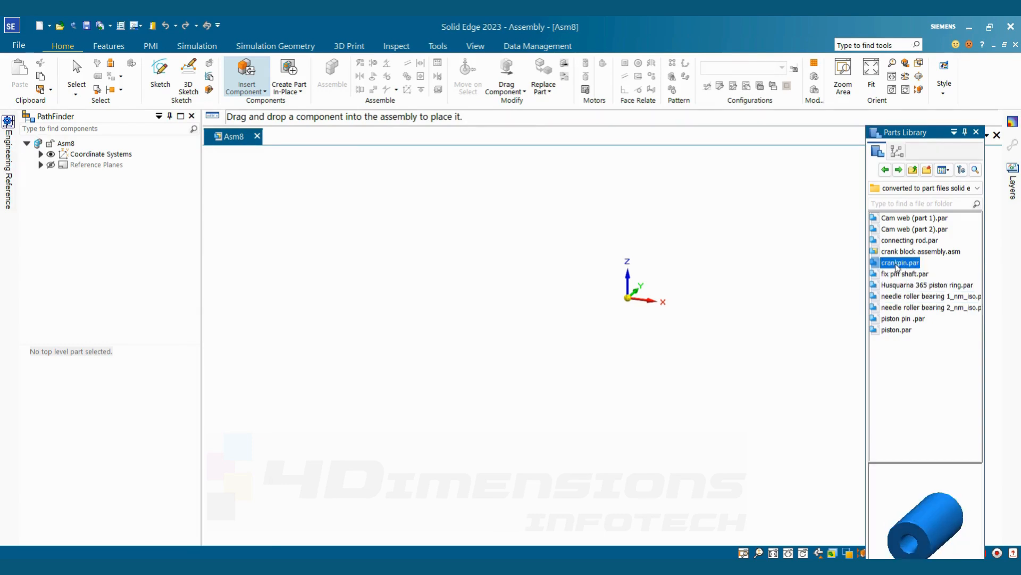
pyautogui.moveTo(895, 263); pyautogui.dragTo(572, 278)
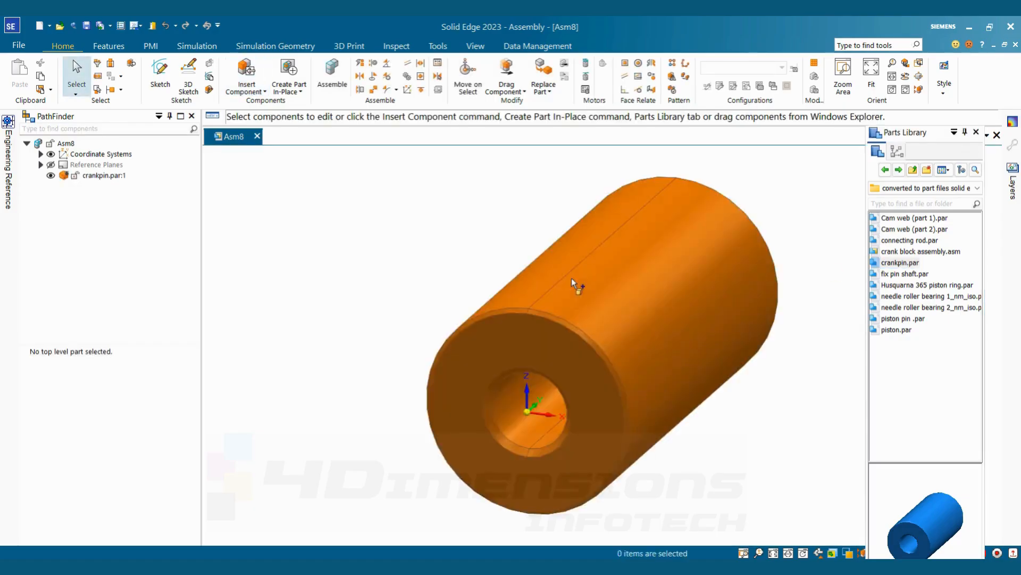
pyautogui.scroll(-6, 571, 278)
pyautogui.scroll(3, 609, 296)
pyautogui.moveTo(622, 288); pyautogui.dragTo(553, 330, button='middle')
pyautogui.scroll(-3, 524, 351)
pyautogui.scroll(5, 574, 284)
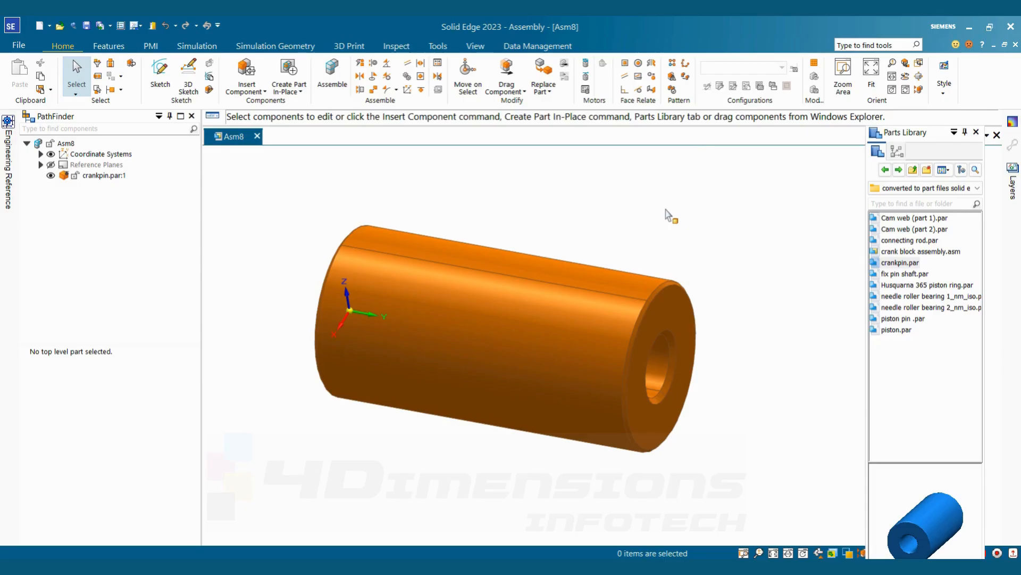
# - Insert needle roller bearing 1_nm_iso.par beside the crankpin, leaving FlashFit without creating a relationship
pyautogui.click(929, 297)
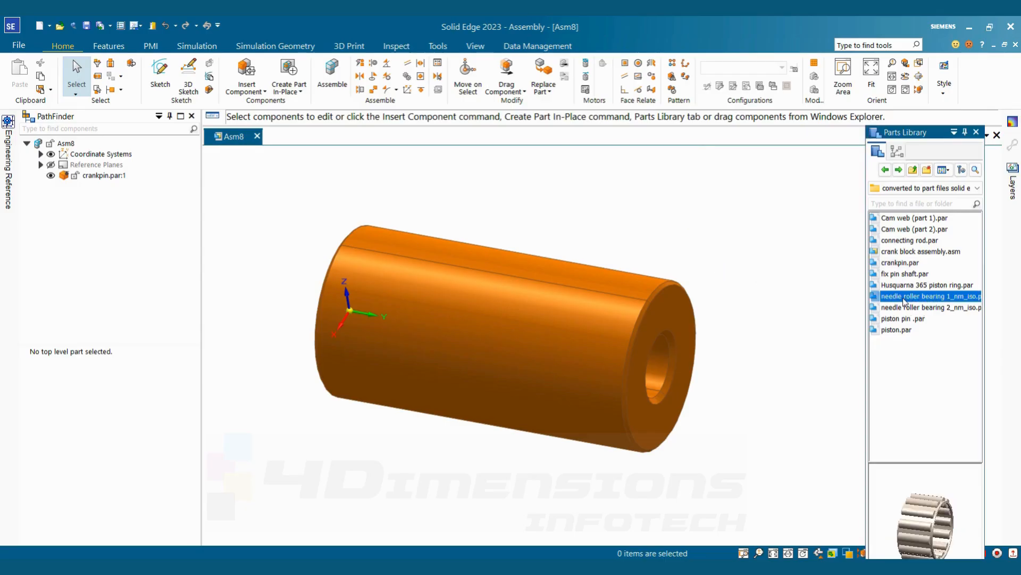
pyautogui.moveTo(921, 297); pyautogui.dragTo(786, 289)
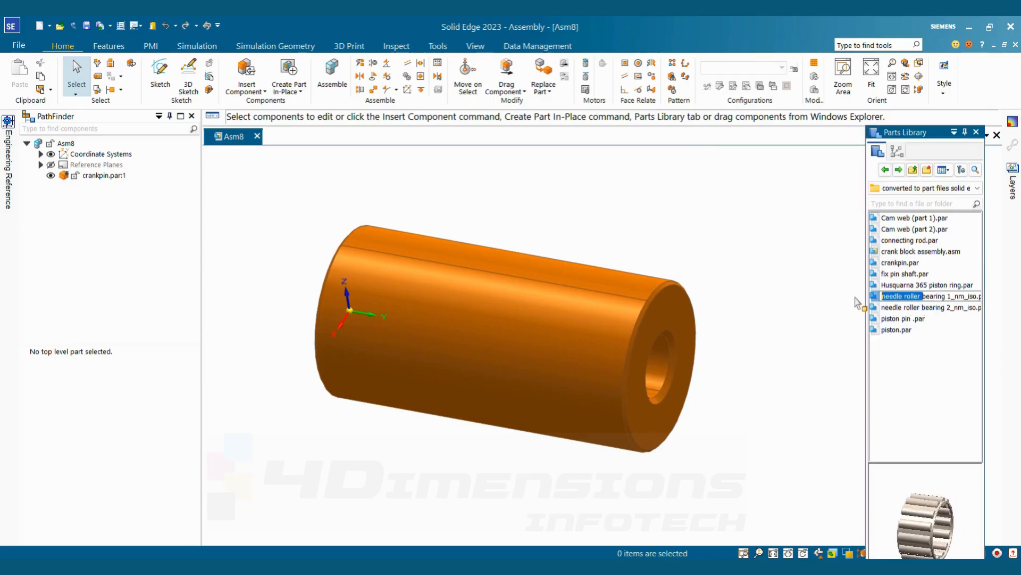
pyautogui.moveTo(937, 294); pyautogui.dragTo(764, 258)
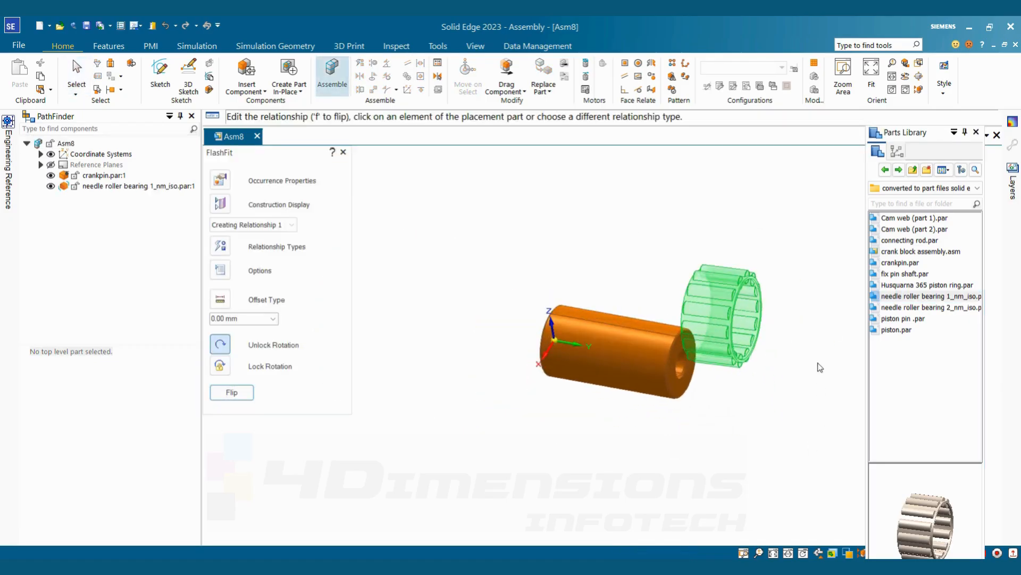
pyautogui.press('Escape')
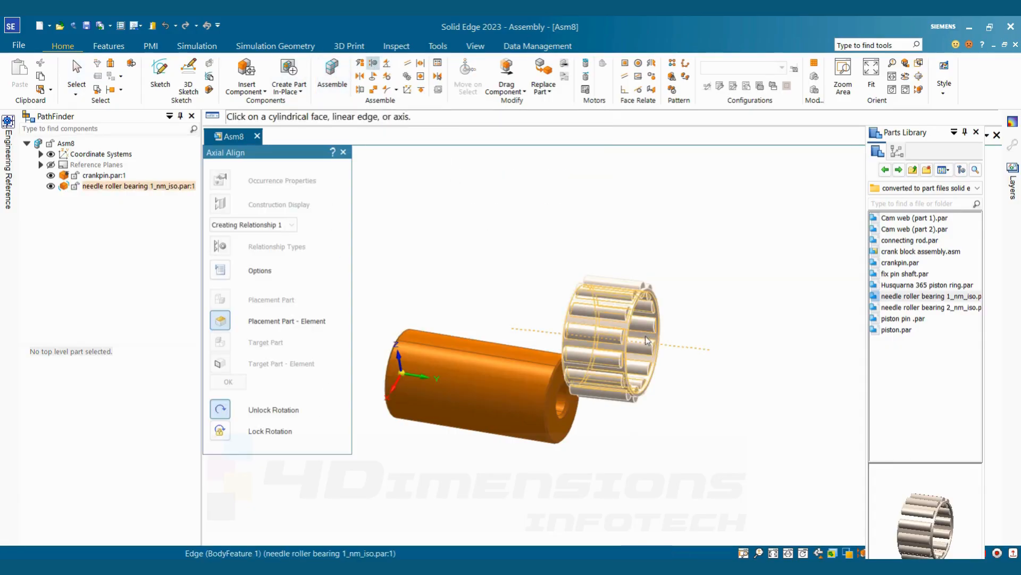
# - Axially align the needle roller bearing with the crankpin's axis, with rotation unlocked
pyautogui.click(626, 379)
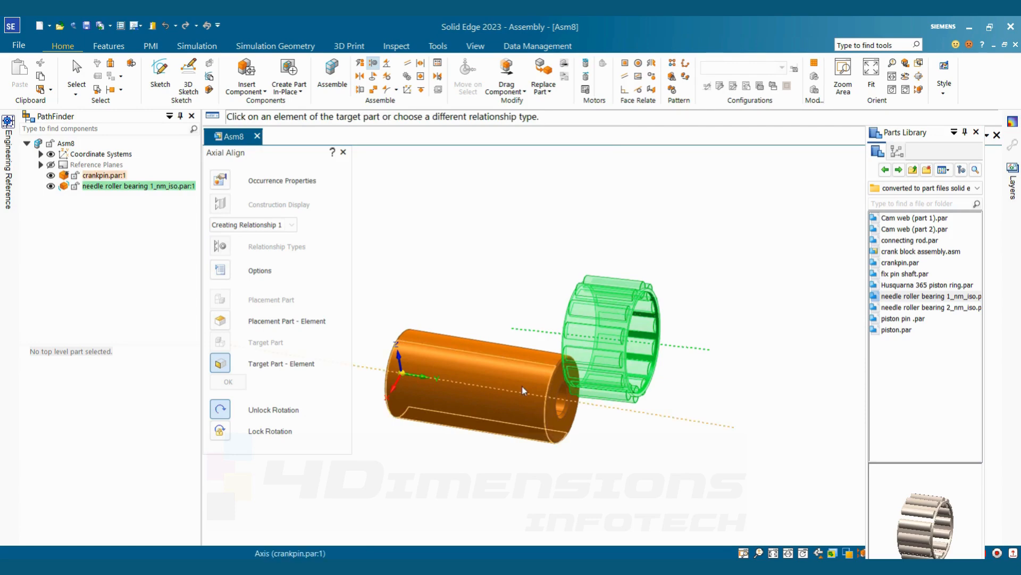
pyautogui.click(538, 382)
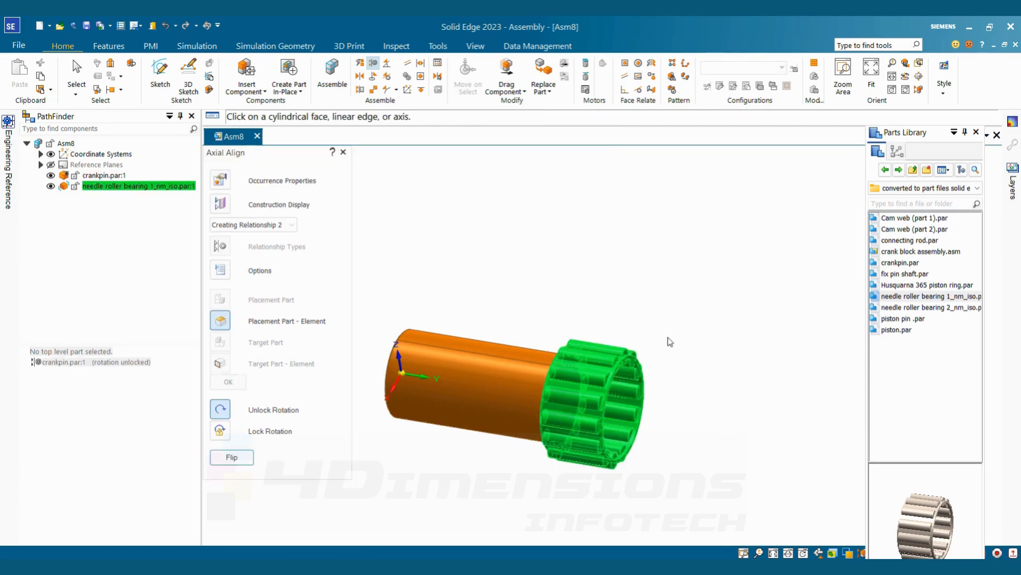
pyautogui.press('Escape')
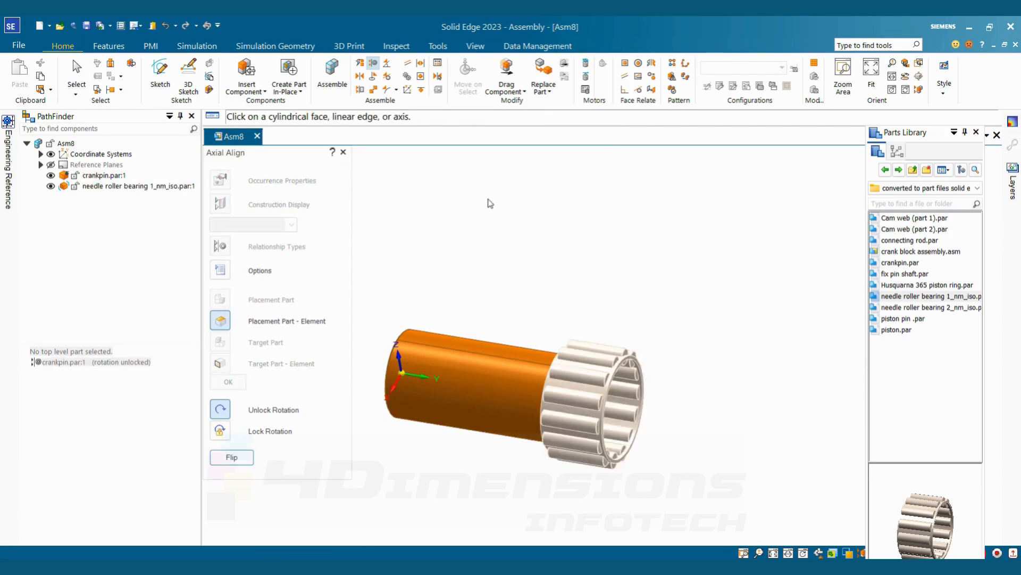
pyautogui.press('Escape')
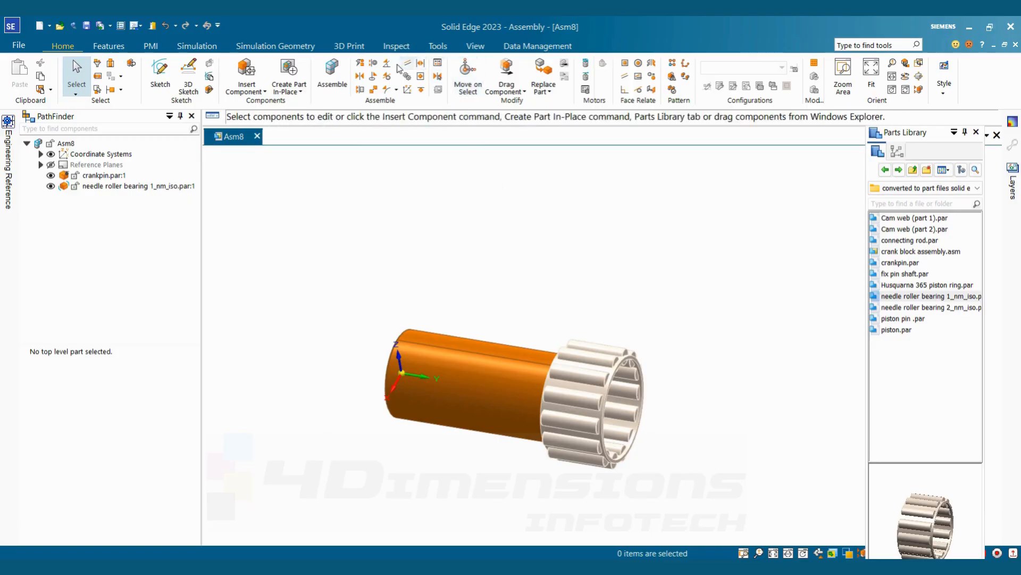
# - Center the needle roller bearing's two side faces between the crankpin's end faces with a double Center-Plane relationship
pyautogui.click(421, 65)
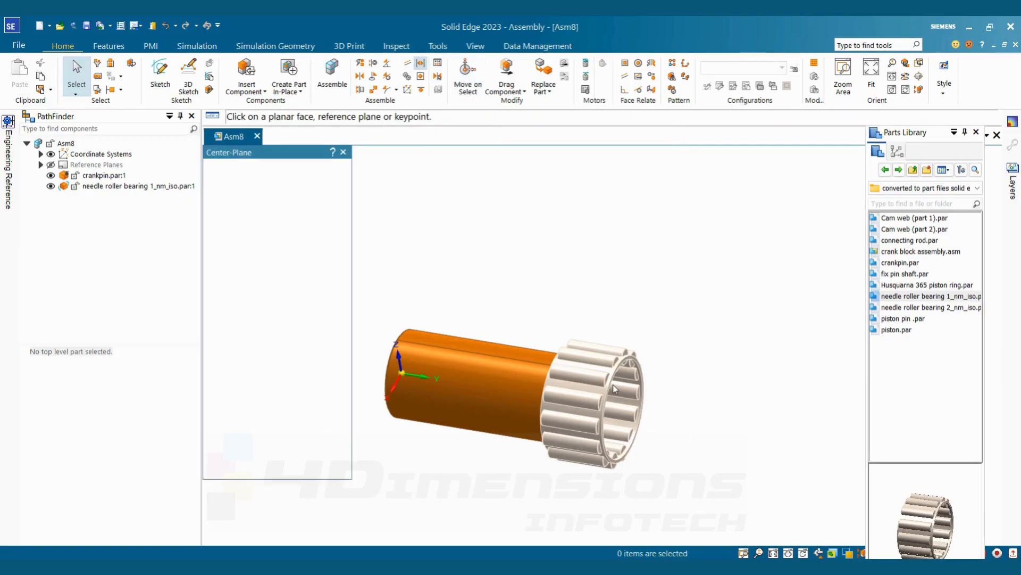
pyautogui.scroll(5, 622, 360)
pyautogui.click(635, 365)
pyautogui.scroll(-3, 638, 362)
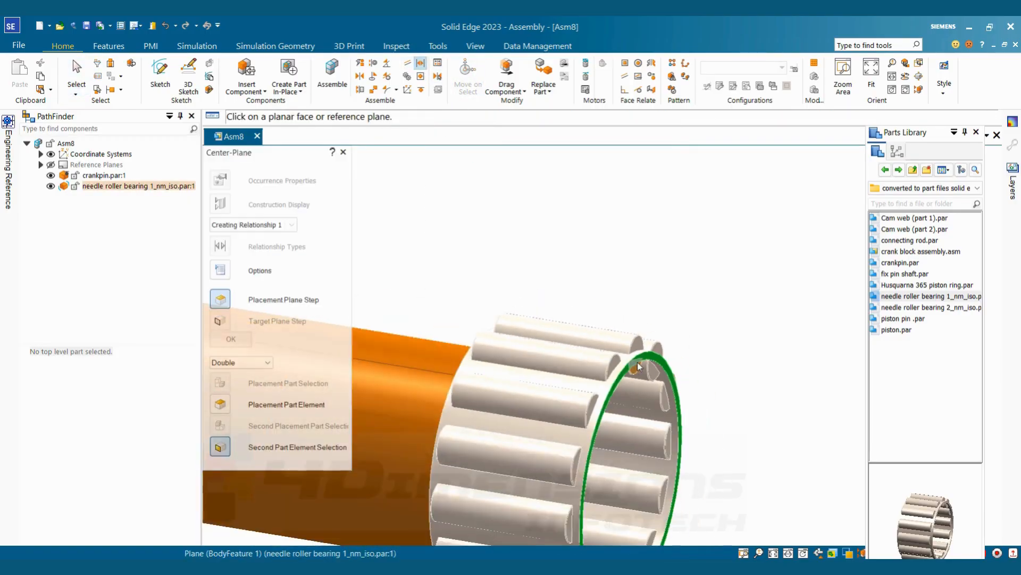
pyautogui.click(580, 405)
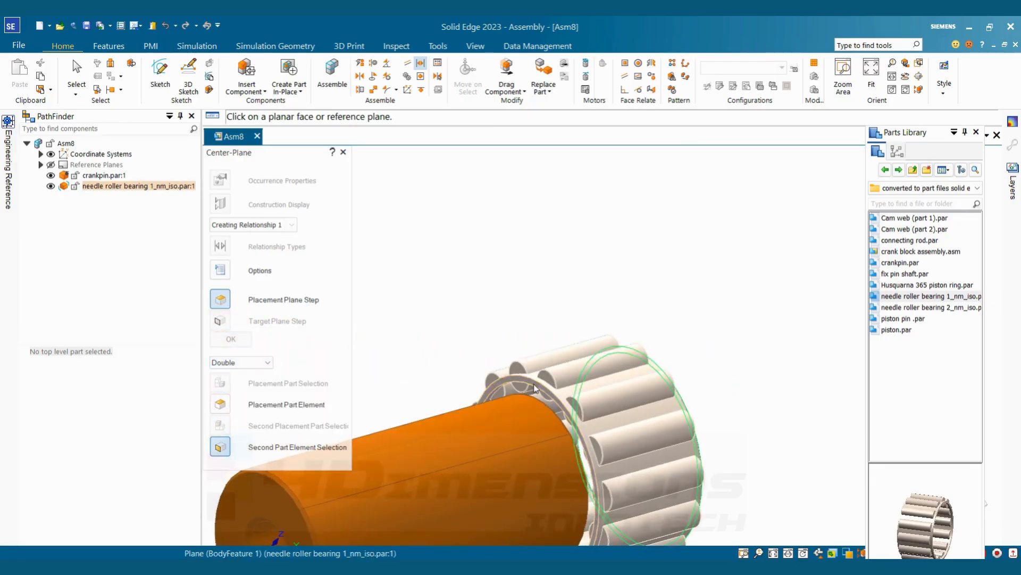
pyautogui.click(531, 404)
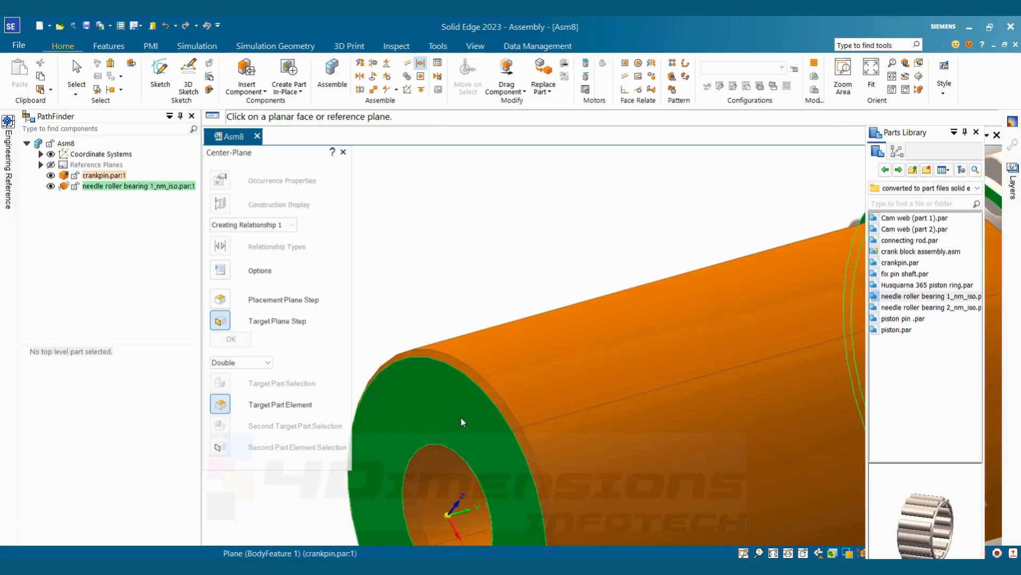
pyautogui.click(462, 422)
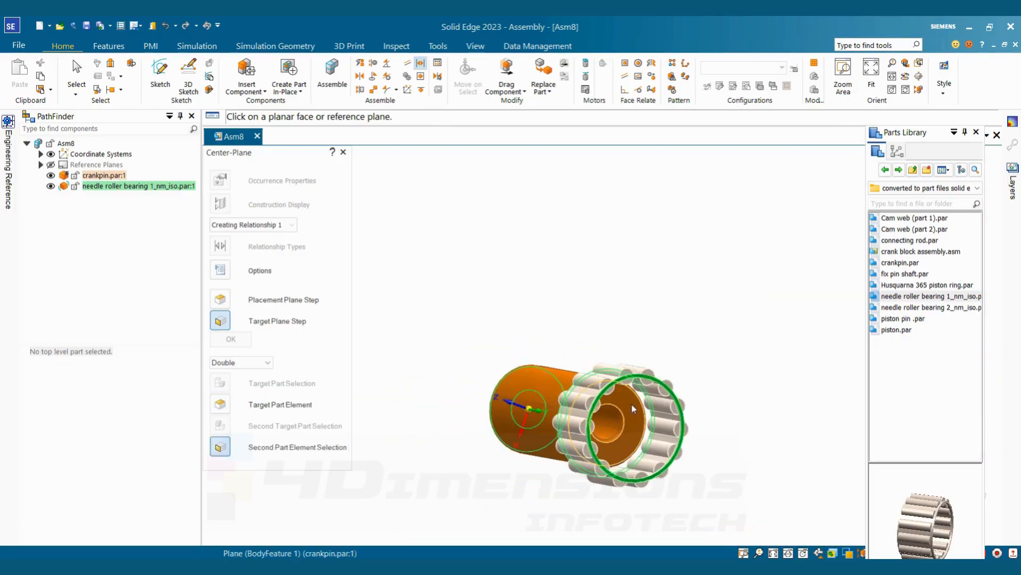
pyautogui.click(633, 408)
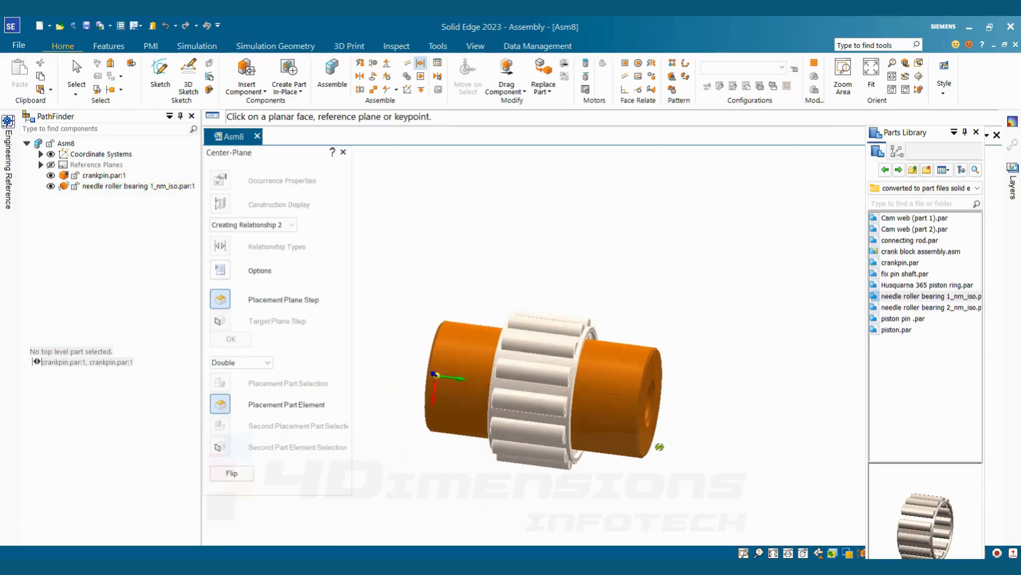
pyautogui.moveTo(660, 447); pyautogui.dragTo(703, 404, button='middle')
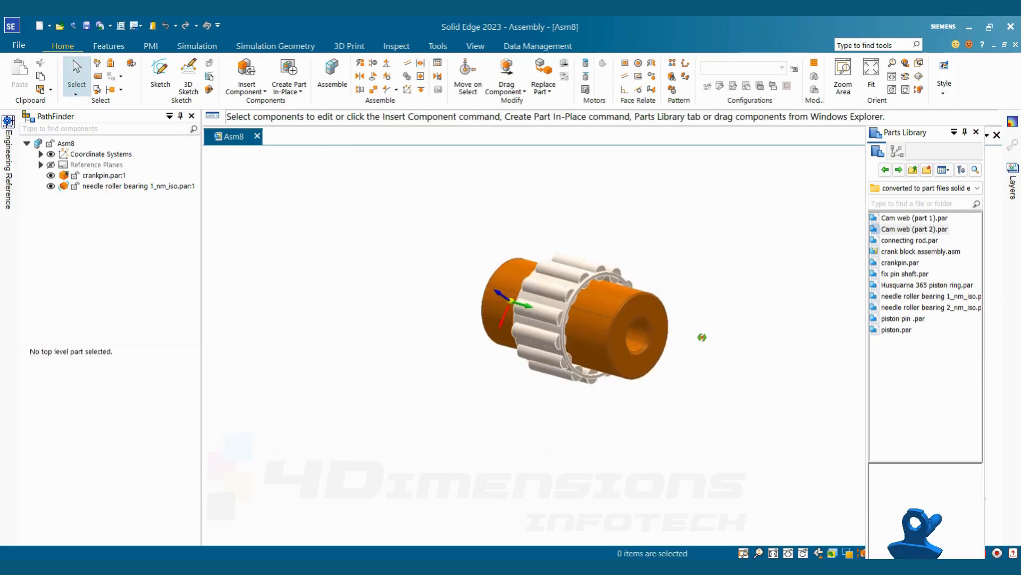
# - Insert connecting rod.par next to the crankpin and bearing, leaving FlashFit without creating a relationship
pyautogui.moveTo(702, 338); pyautogui.dragTo(727, 335, button='middle')
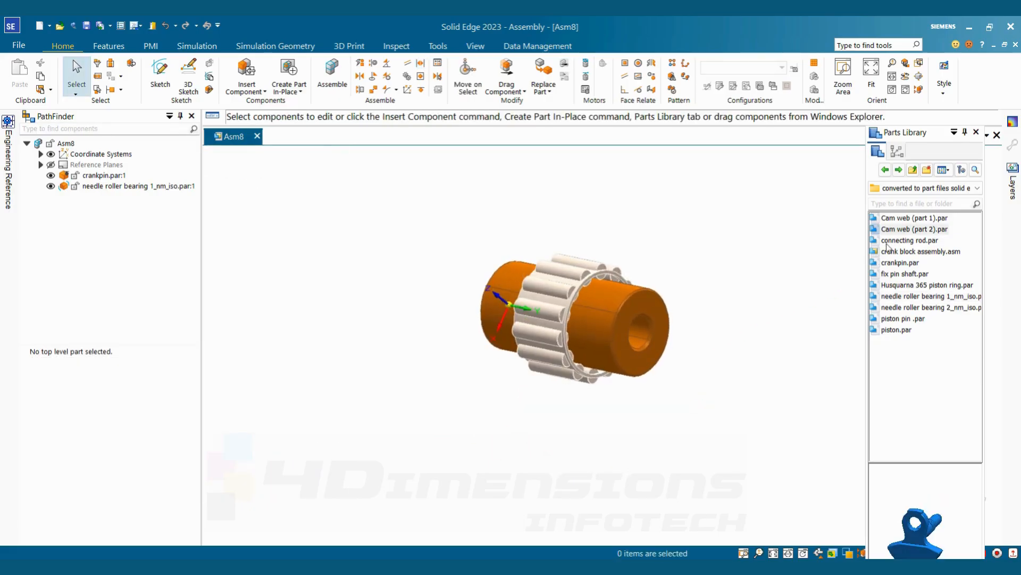
pyautogui.moveTo(893, 243); pyautogui.dragTo(691, 312)
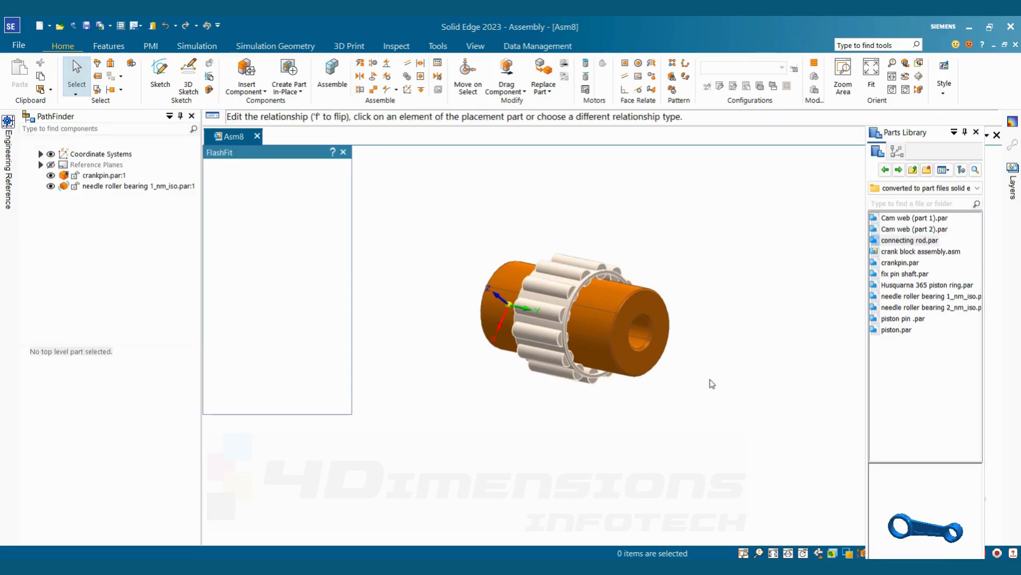
pyautogui.rightClick(662, 417)
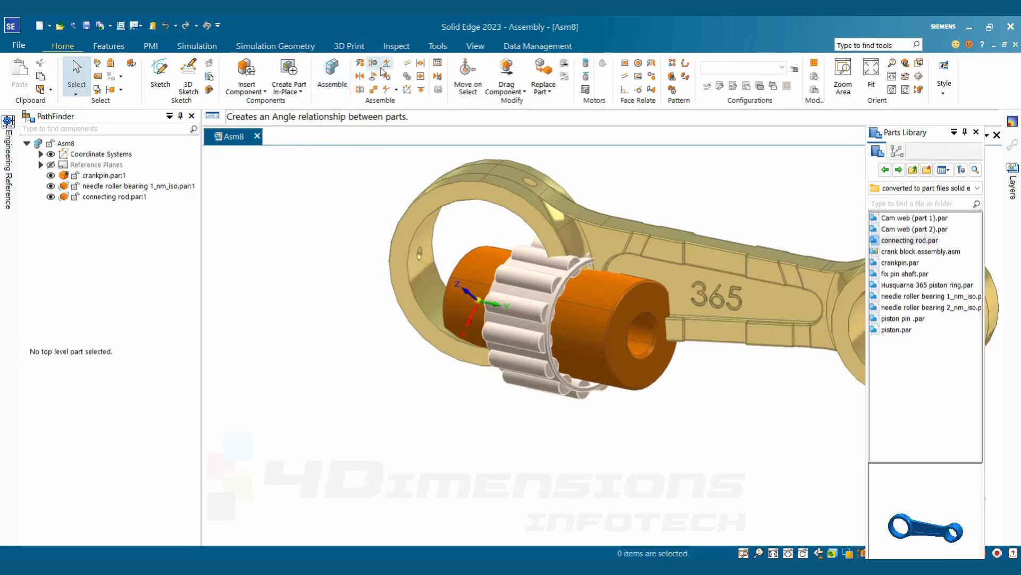
# - Axially align the connecting rod's large bore with the crankpin, with rotation unlocked
pyautogui.click(374, 64)
pyautogui.click(423, 280)
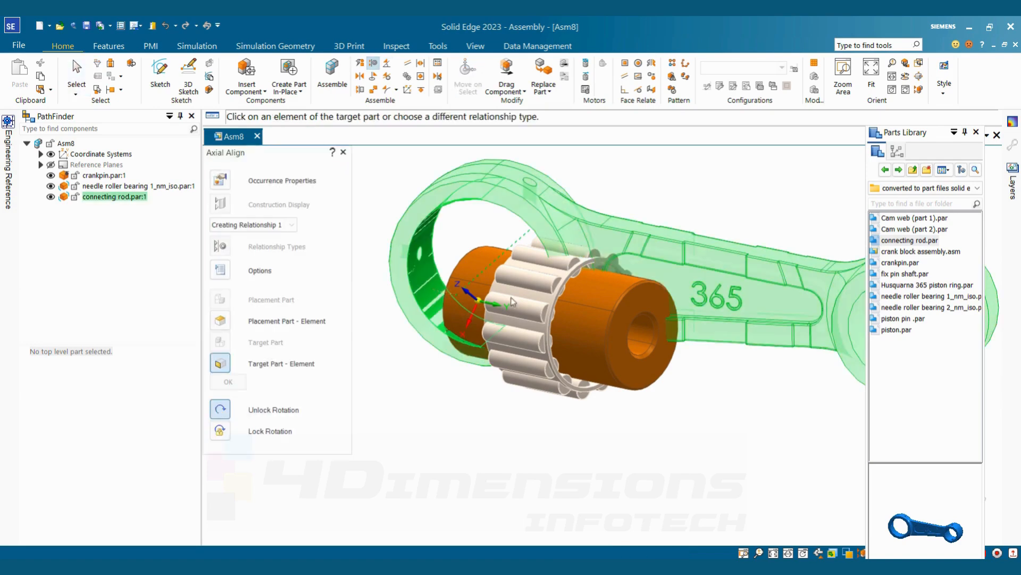
pyautogui.click(487, 279)
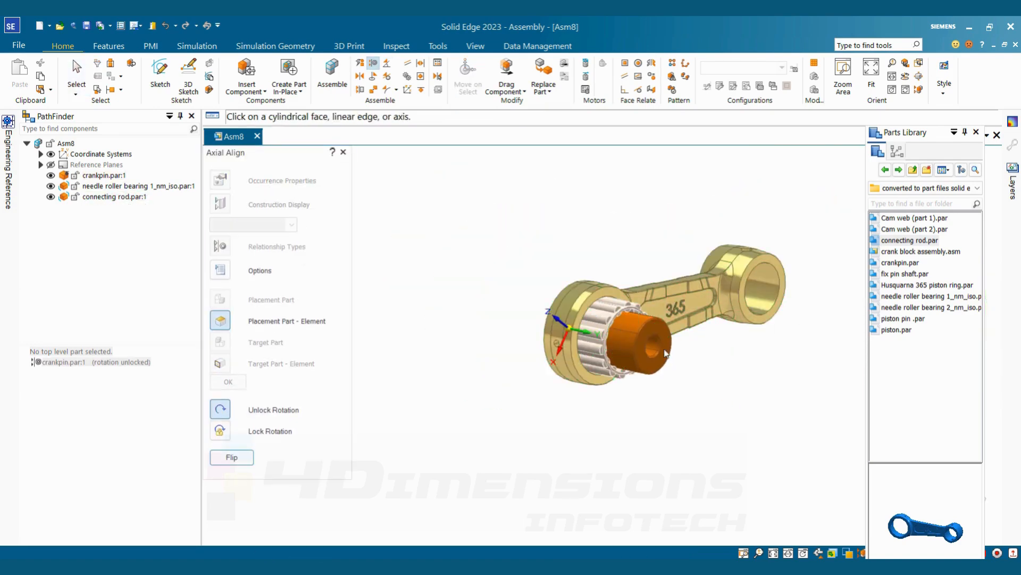
# - Center the needle roller bearing's two side faces between the connecting rod's large-end faces with a double Center-Plane relationship
pyautogui.click(420, 63)
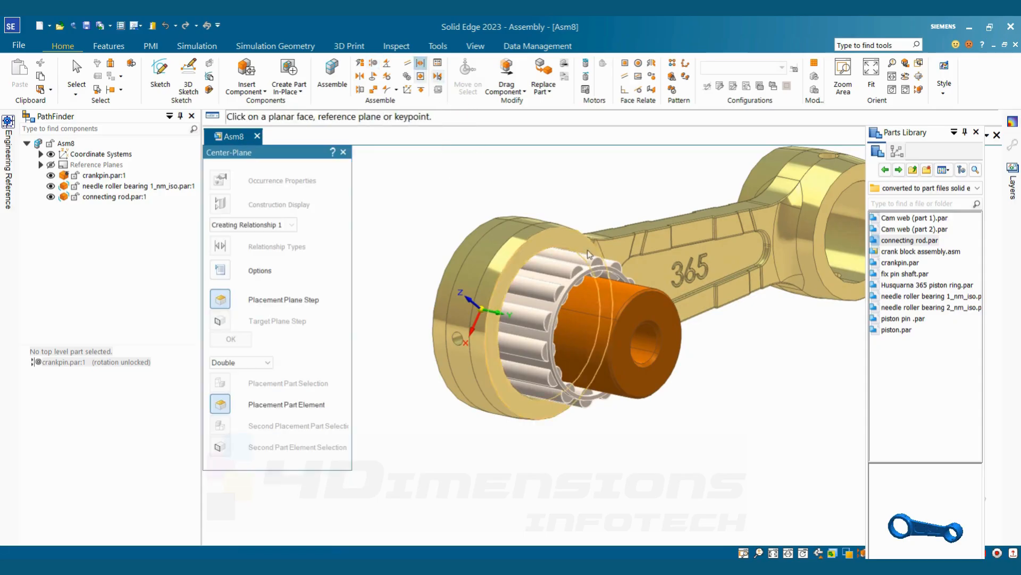
pyautogui.scroll(5, 592, 280)
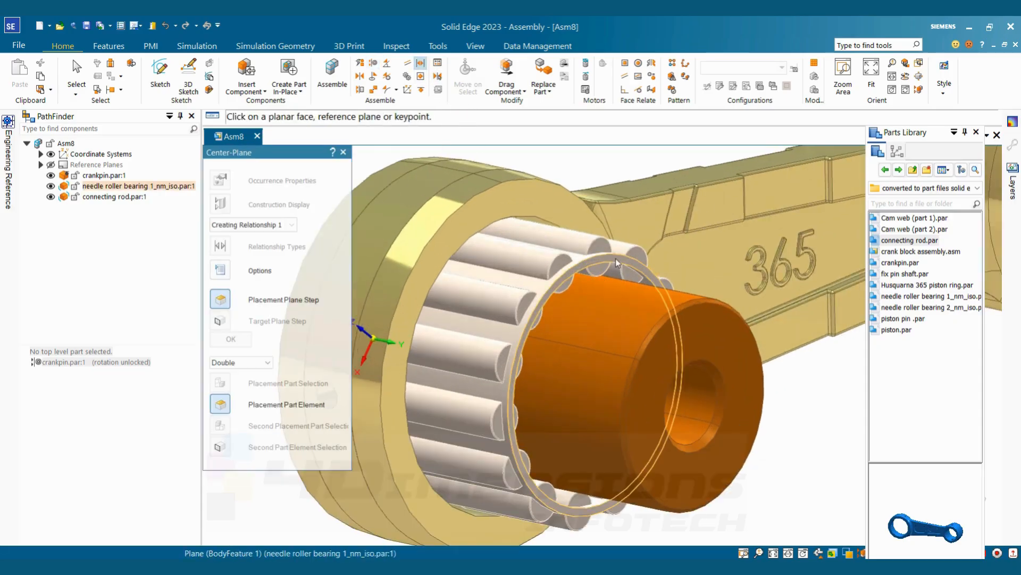
pyautogui.click(617, 258)
pyautogui.scroll(-4, 592, 281)
pyautogui.moveTo(592, 280); pyautogui.dragTo(538, 278, button='middle')
pyautogui.scroll(2, 537, 278)
pyautogui.click(504, 279)
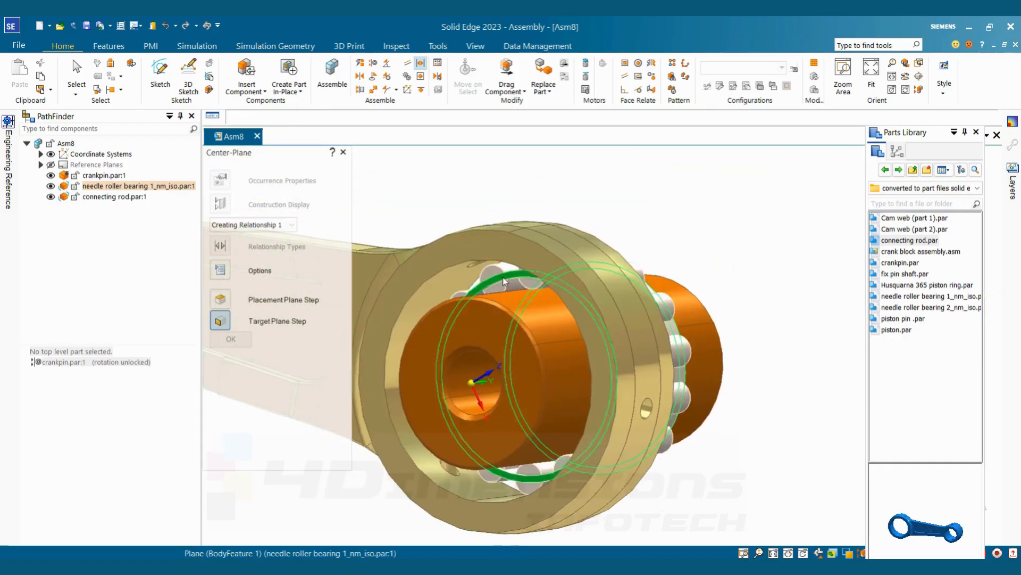
pyautogui.scroll(-3, 504, 279)
pyautogui.moveTo(745, 313); pyautogui.dragTo(641, 299, button='middle')
pyautogui.scroll(4, 548, 257)
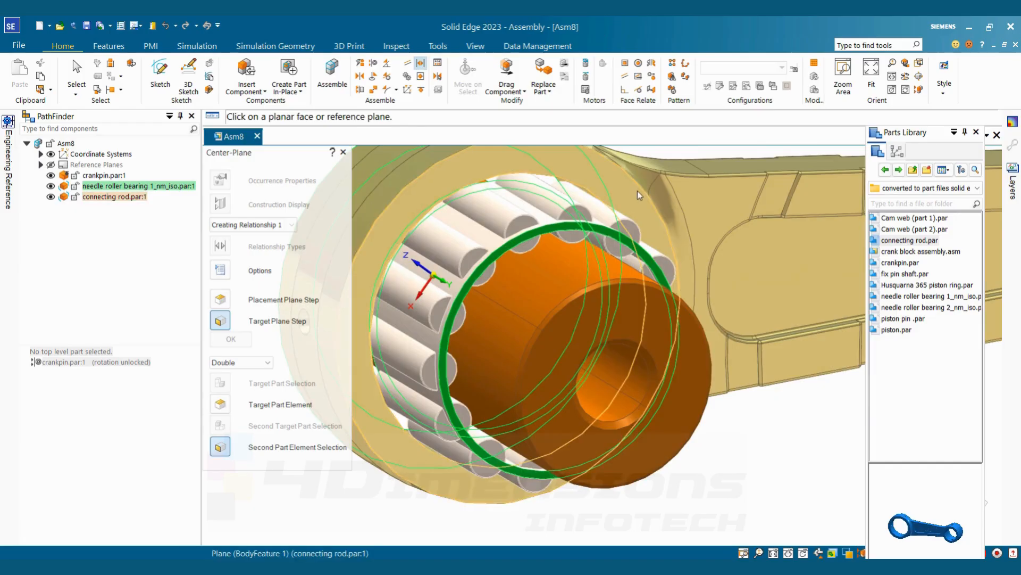
pyautogui.click(633, 198)
pyautogui.scroll(-3, 662, 247)
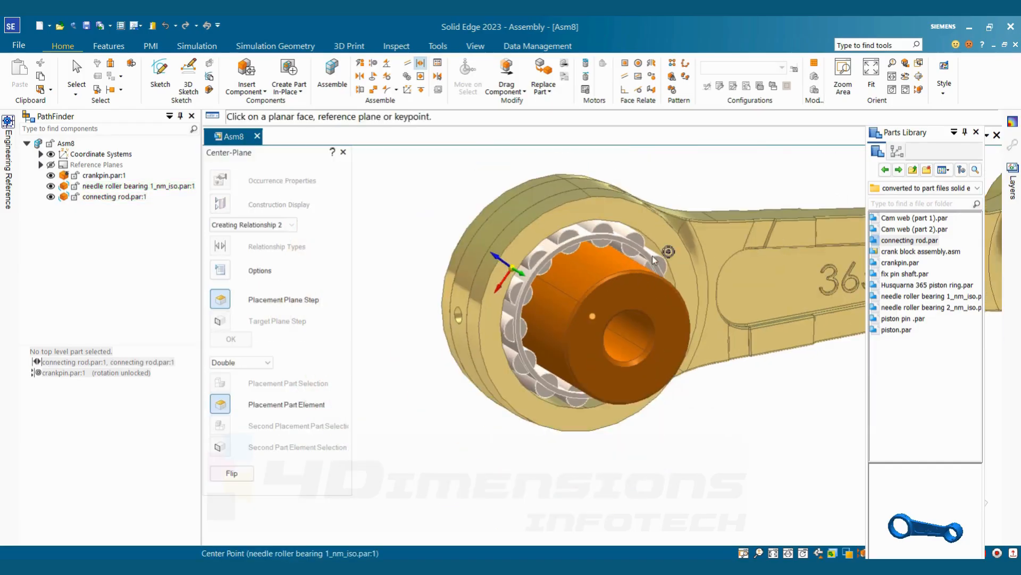
pyautogui.click(634, 216)
pyautogui.scroll(-6, 638, 232)
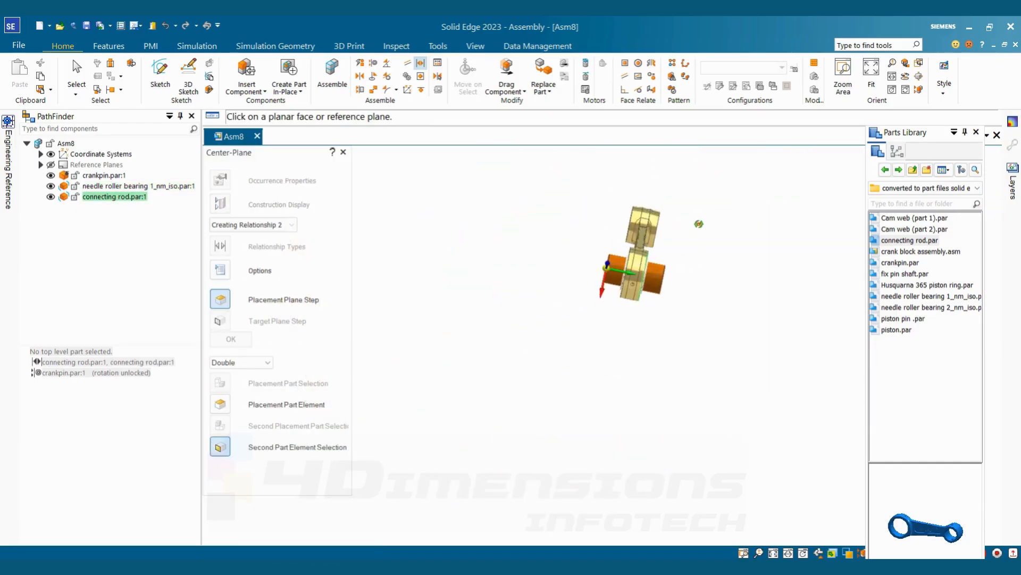
pyautogui.rightClick(671, 306)
pyautogui.scroll(4, 659, 313)
pyautogui.moveTo(651, 316); pyautogui.dragTo(621, 337, button='middle')
pyautogui.scroll(-3, 609, 341)
pyautogui.scroll(-3, 609, 341)
pyautogui.scroll(3, 607, 328)
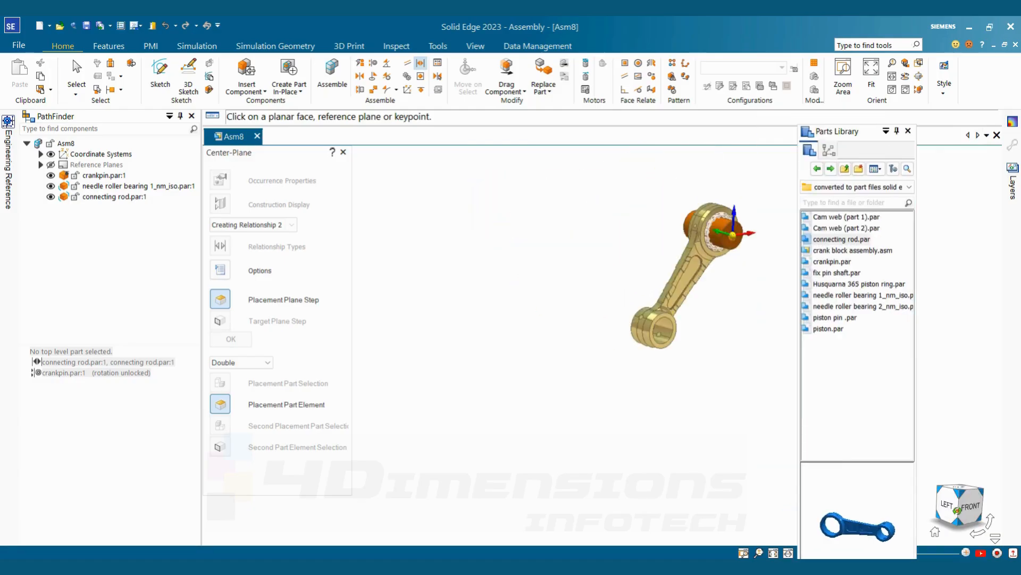
# - Leave the Center-Plane command and turn on the display of the connecting rod's reference planes
pyautogui.click(969, 505)
pyautogui.scroll(-4, 966, 494)
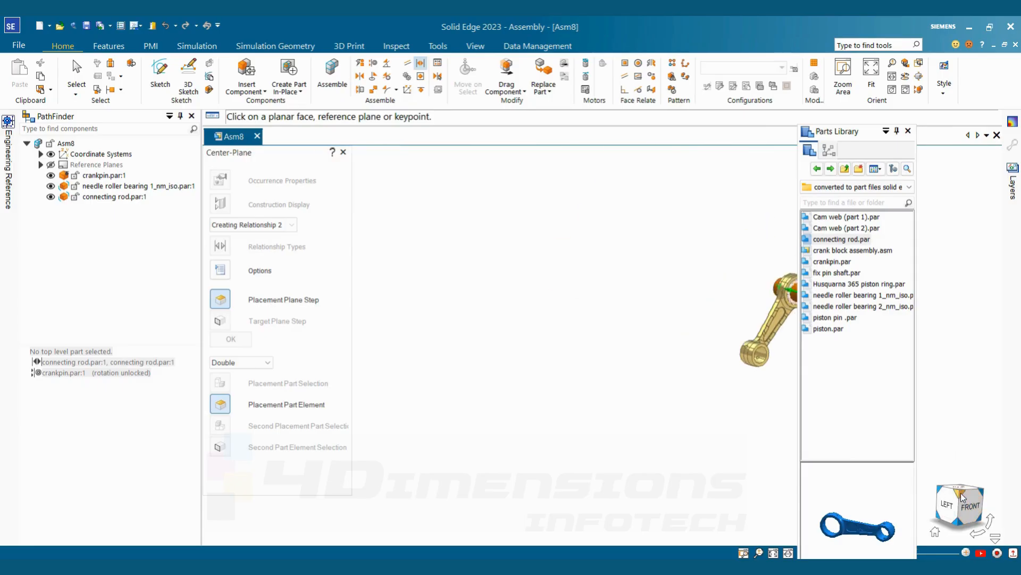
pyautogui.click(959, 492)
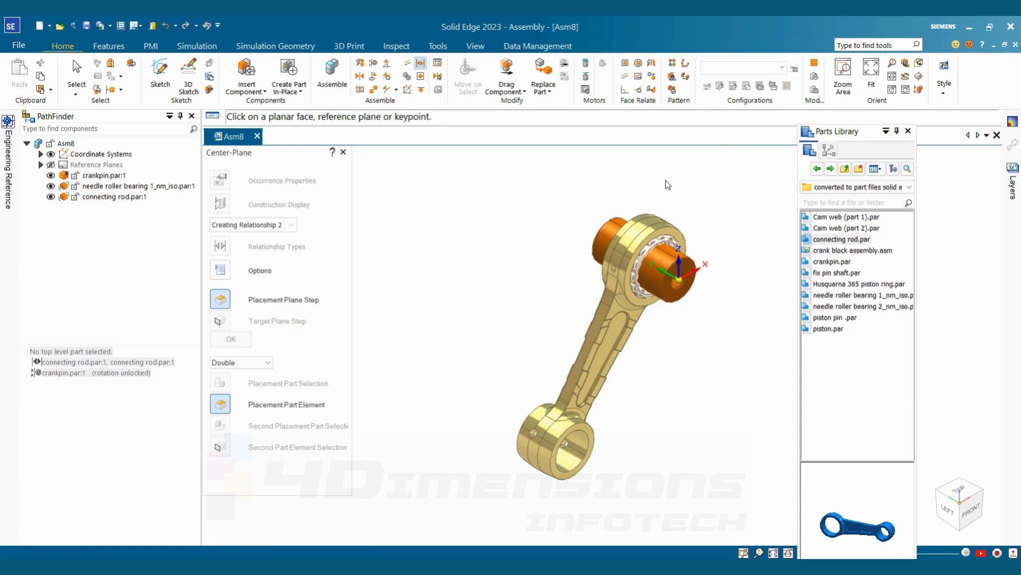
pyautogui.moveTo(735, 274); pyautogui.dragTo(739, 250, button='middle')
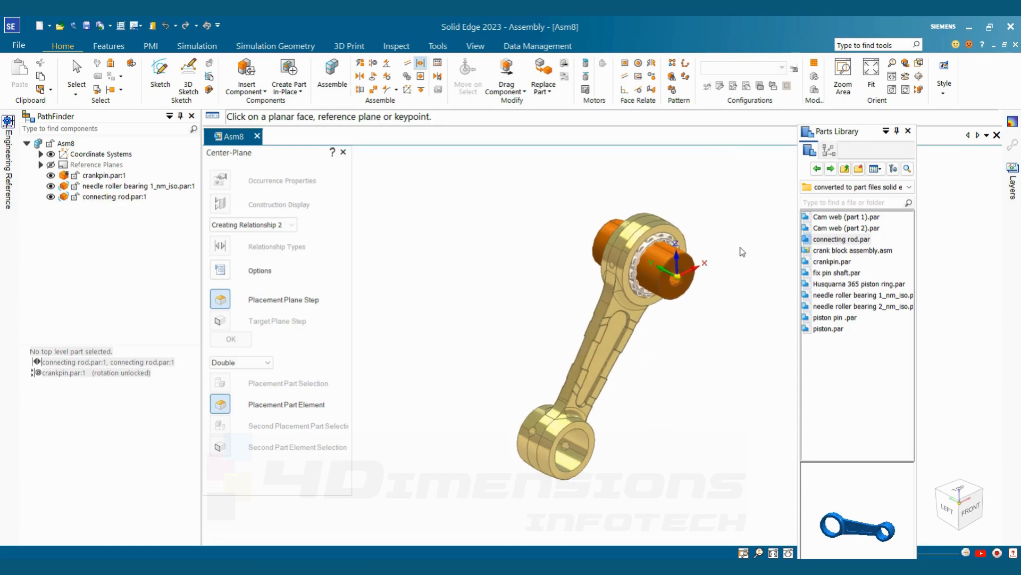
pyautogui.press('Escape')
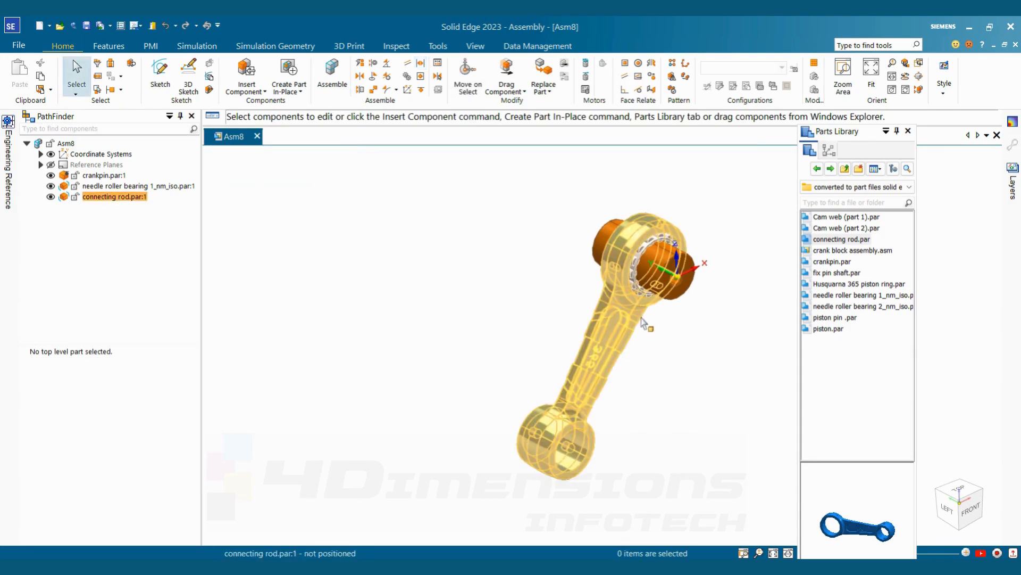
pyautogui.click(620, 305)
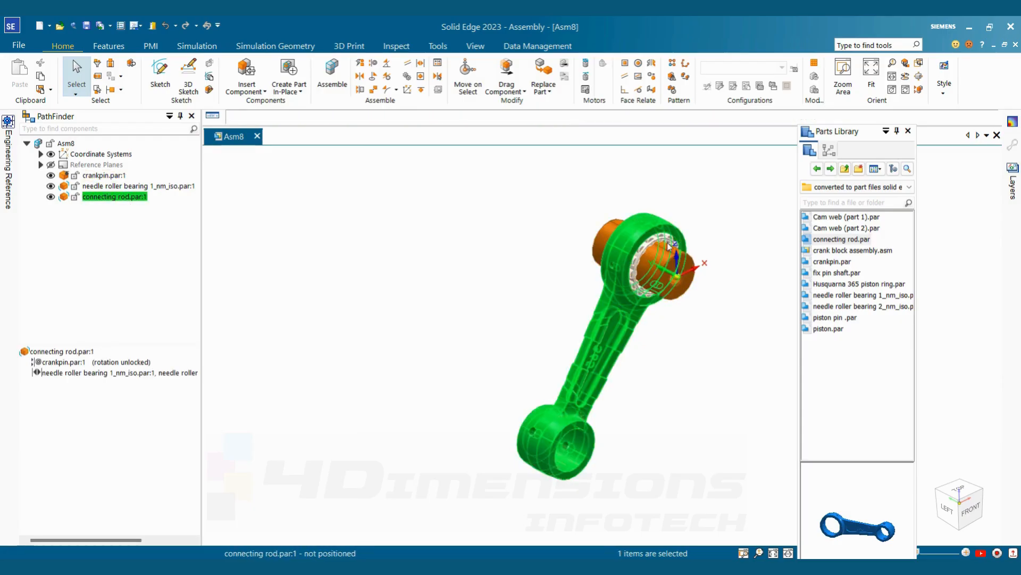
pyautogui.rightClick(717, 203)
pyautogui.click(732, 240)
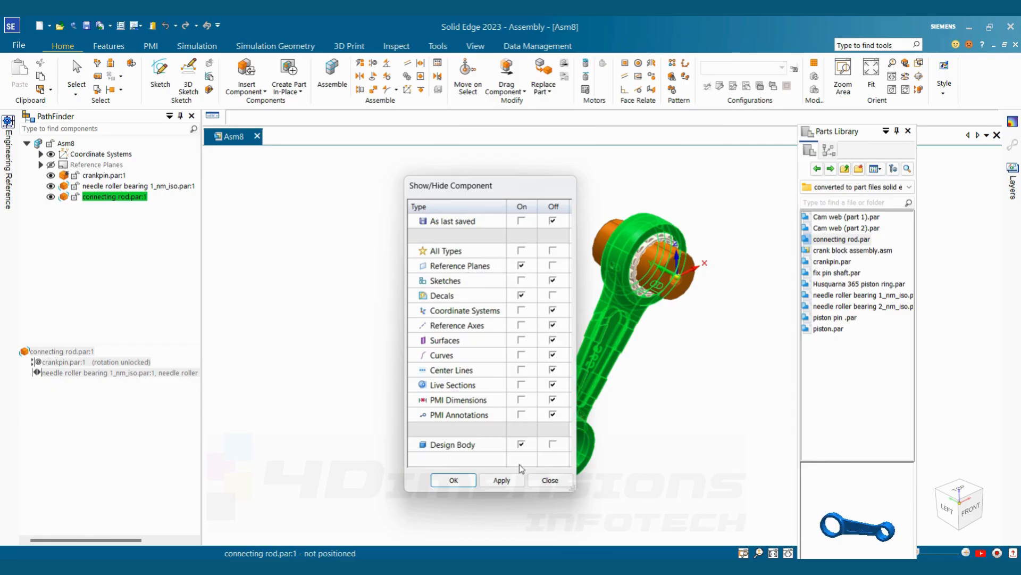
pyautogui.click(502, 480)
pyautogui.click(453, 480)
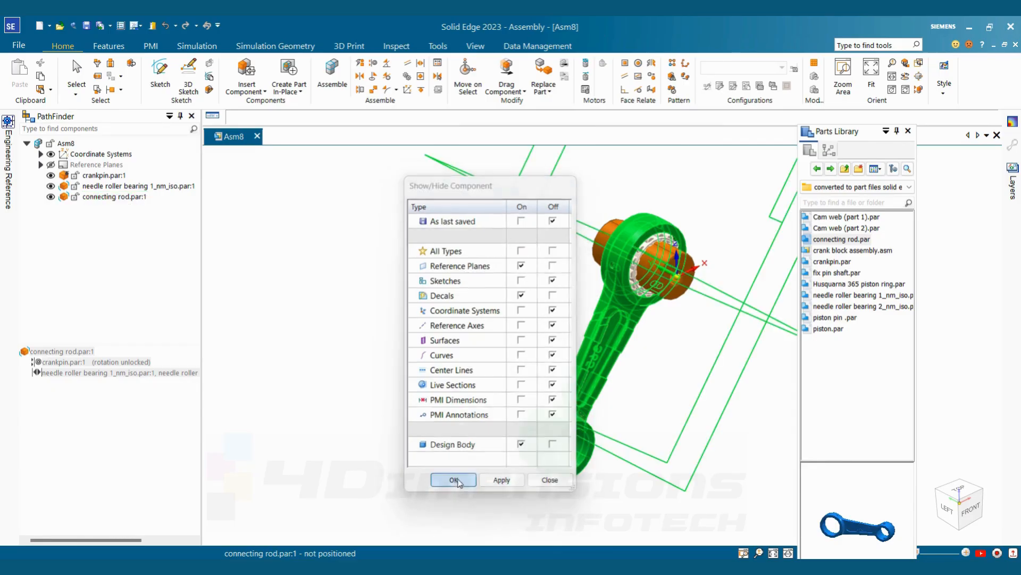
pyautogui.click(311, 264)
# - Show the assembly's own reference planes together with those of the connecting rod
pyautogui.scroll(-4, 377, 319)
pyautogui.scroll(3, 495, 264)
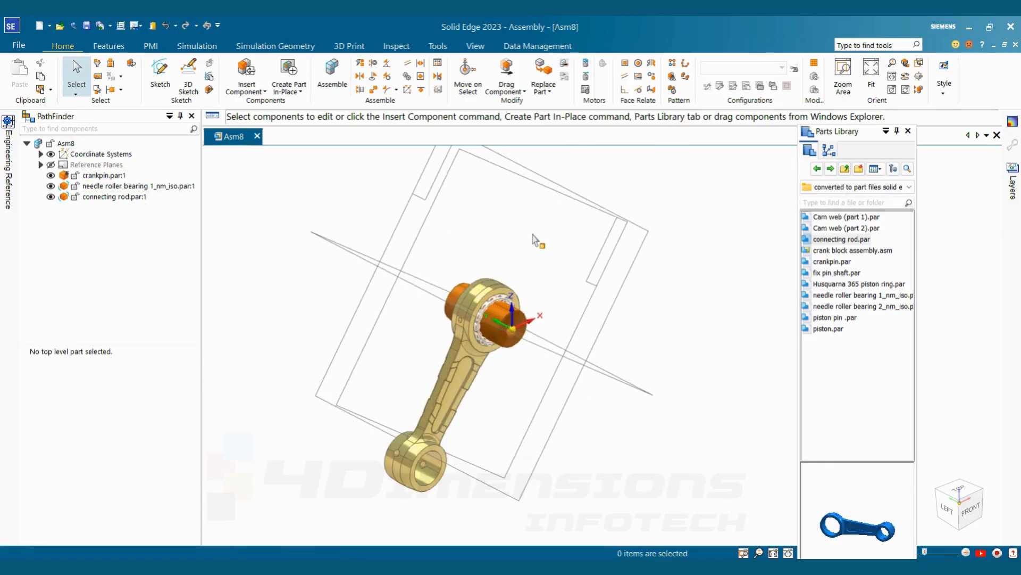
pyautogui.click(493, 285)
pyautogui.click(50, 165)
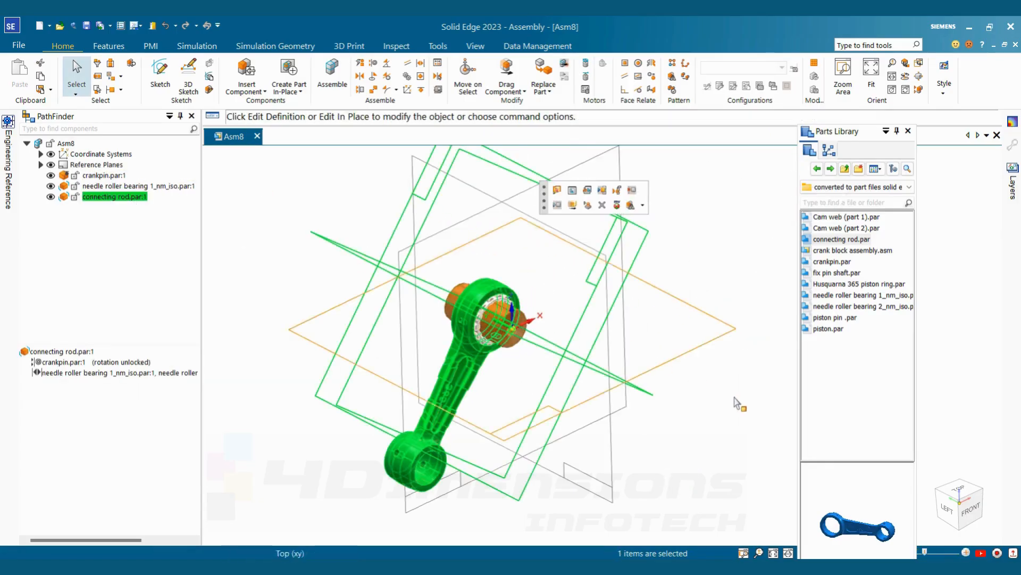
pyautogui.scroll(-4, 739, 402)
pyautogui.scroll(3, 738, 399)
pyautogui.click(747, 248)
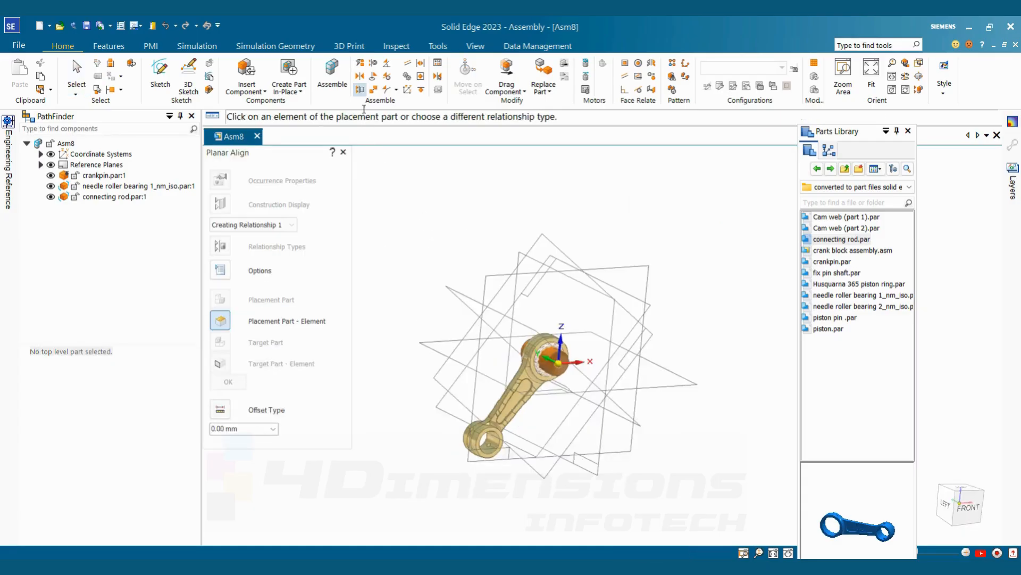
# - Planar-align the connecting rod's Top (xy) plane with the assembly's Right (yz) plane at 0.00 mm offset, small end pointing up
pyautogui.click(360, 89)
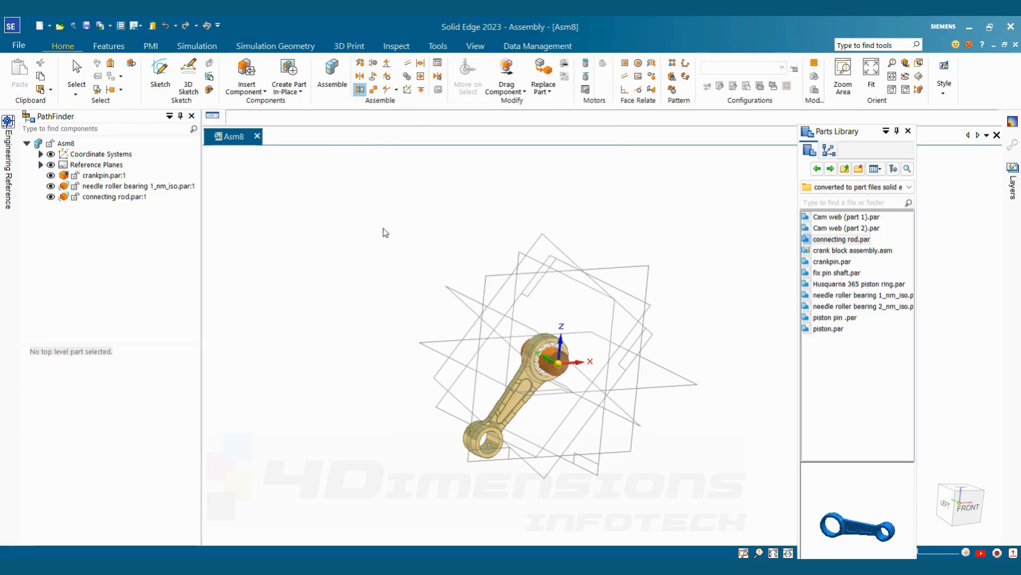
pyautogui.moveTo(632, 518); pyautogui.dragTo(609, 513, button='middle')
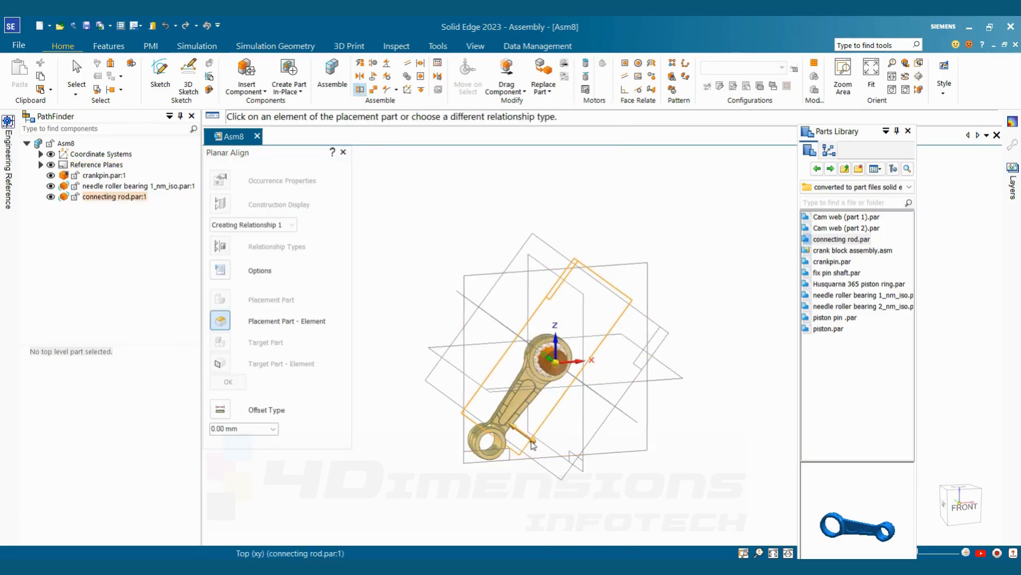
pyautogui.click(532, 448)
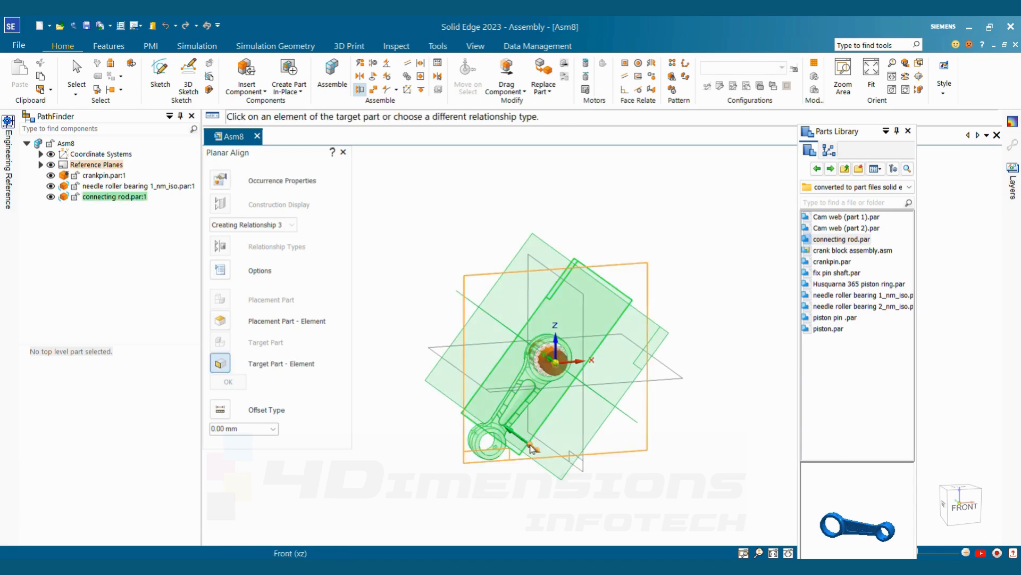
pyautogui.click(585, 472)
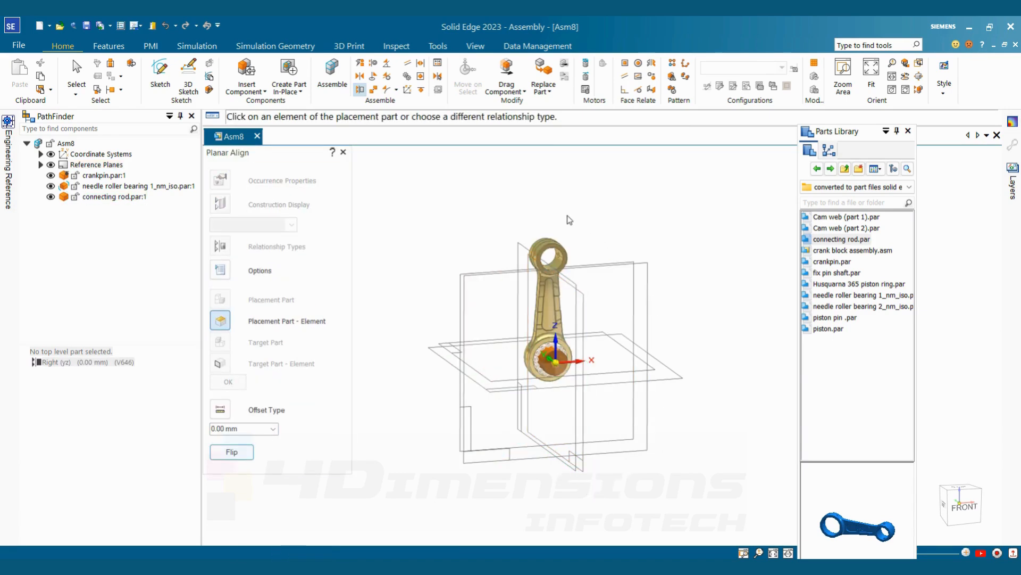
pyautogui.click(234, 455)
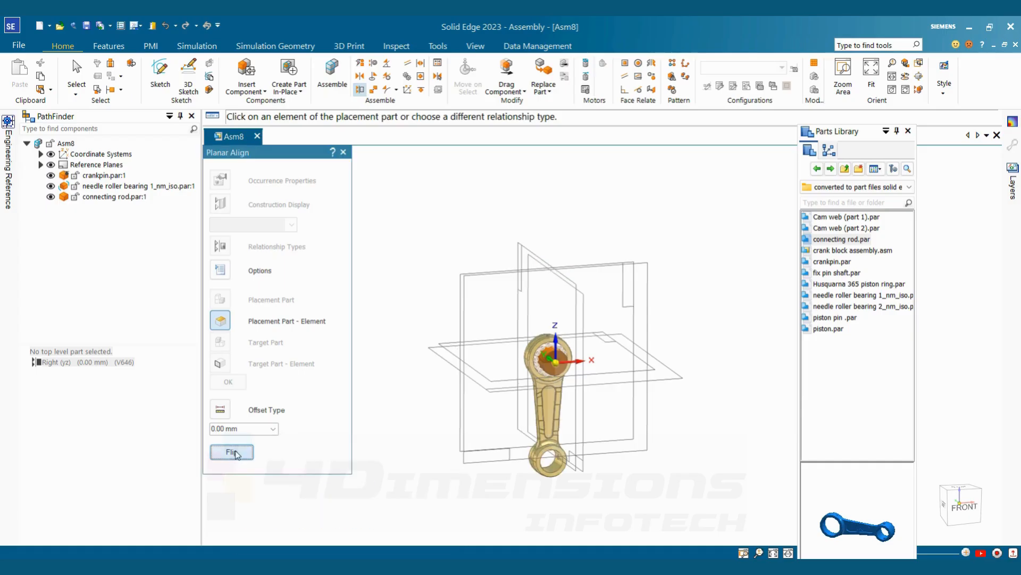
pyautogui.click(237, 454)
pyautogui.click(233, 452)
pyautogui.click(232, 452)
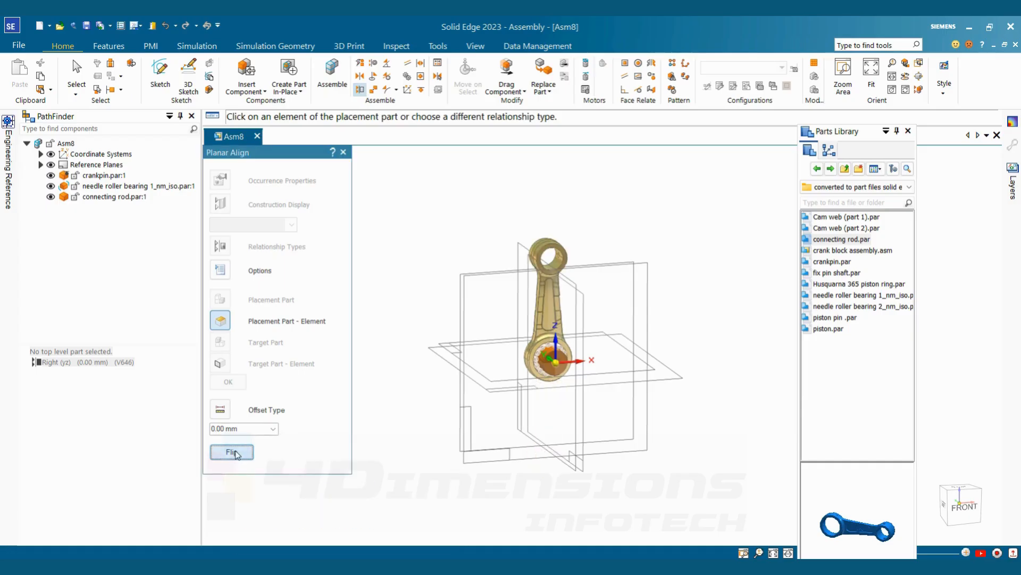
pyautogui.press('Escape')
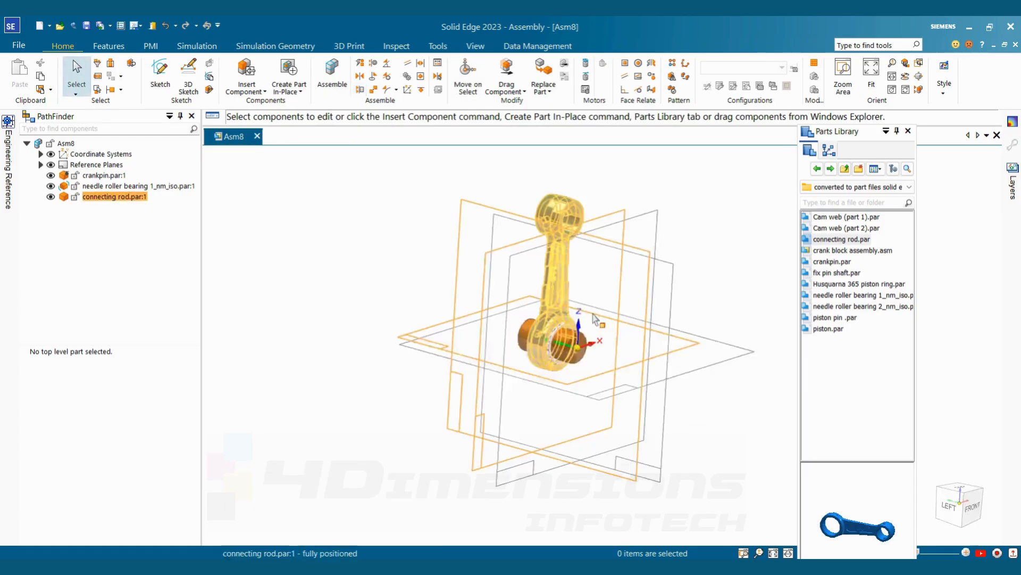
# - Lock the rotation of the needle roller bearing's axial alignment with the crankpin
pyautogui.moveTo(594, 314); pyautogui.dragTo(593, 317, button='middle')
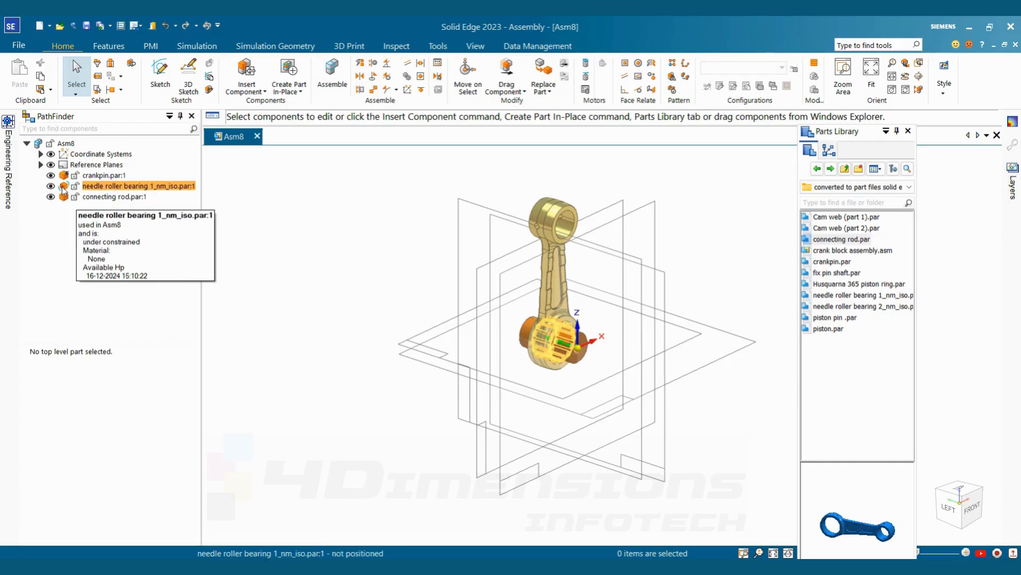
pyautogui.click(131, 186)
pyautogui.click(271, 280)
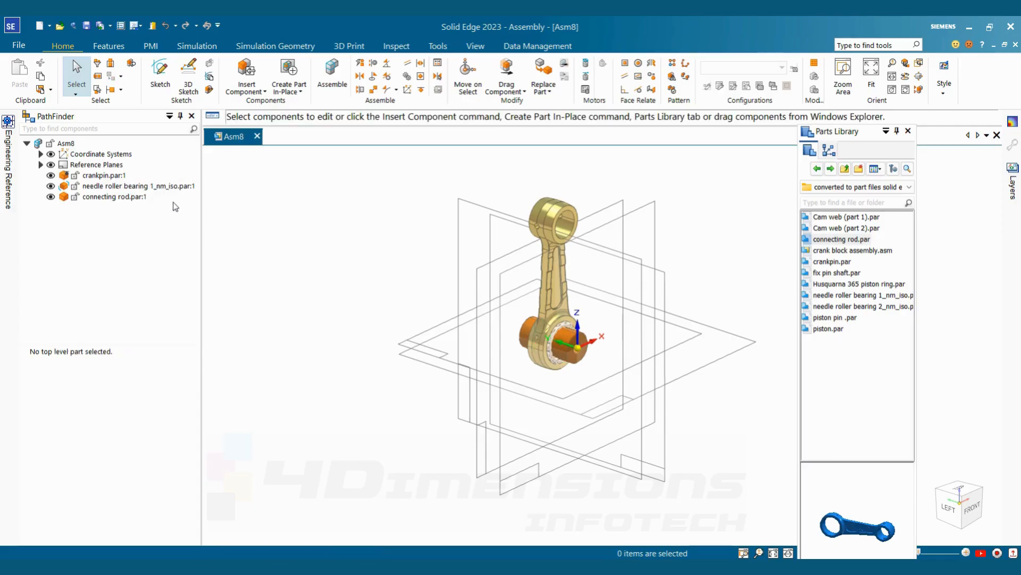
pyautogui.click(155, 186)
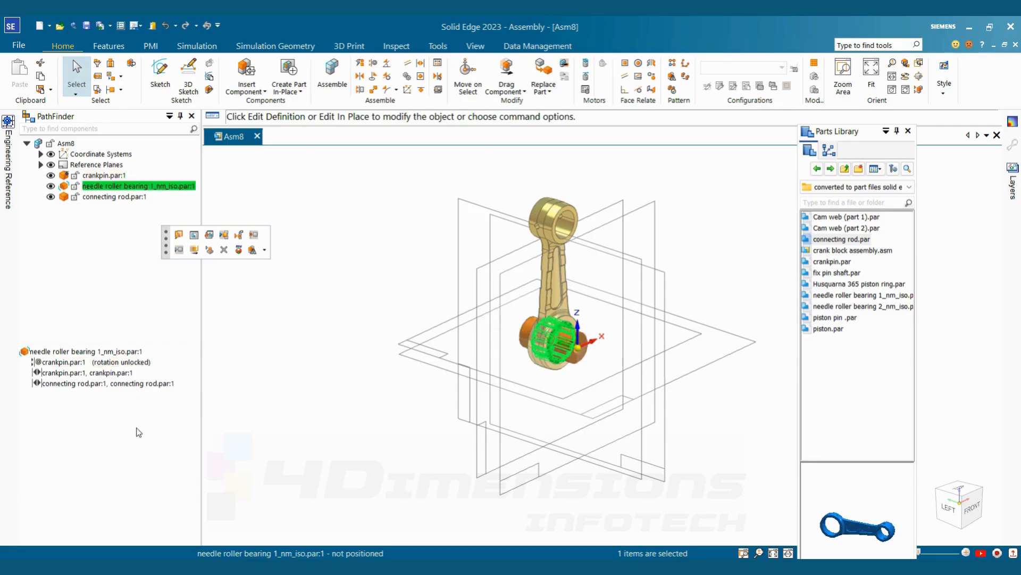
pyautogui.click(141, 367)
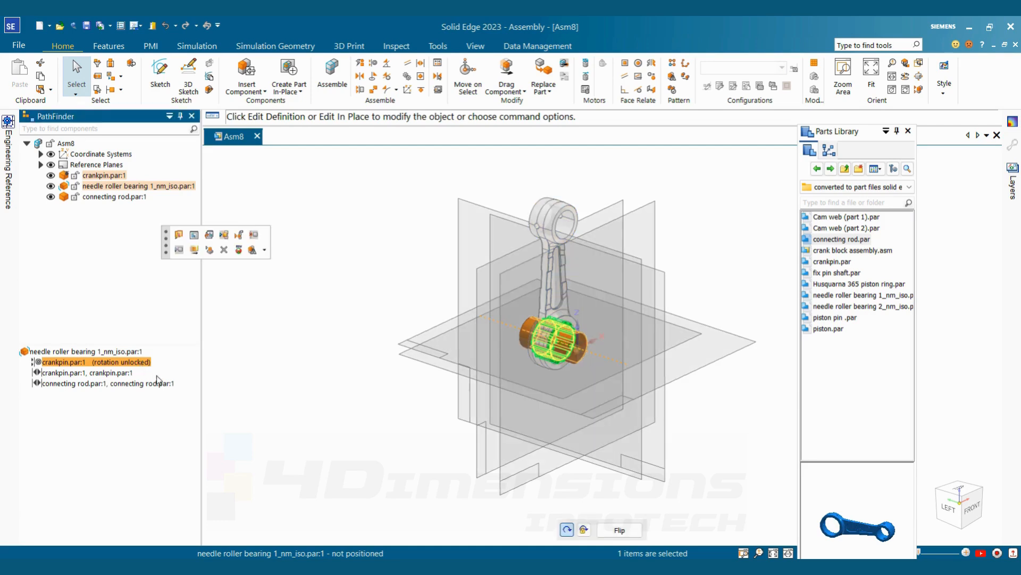
pyautogui.click(584, 530)
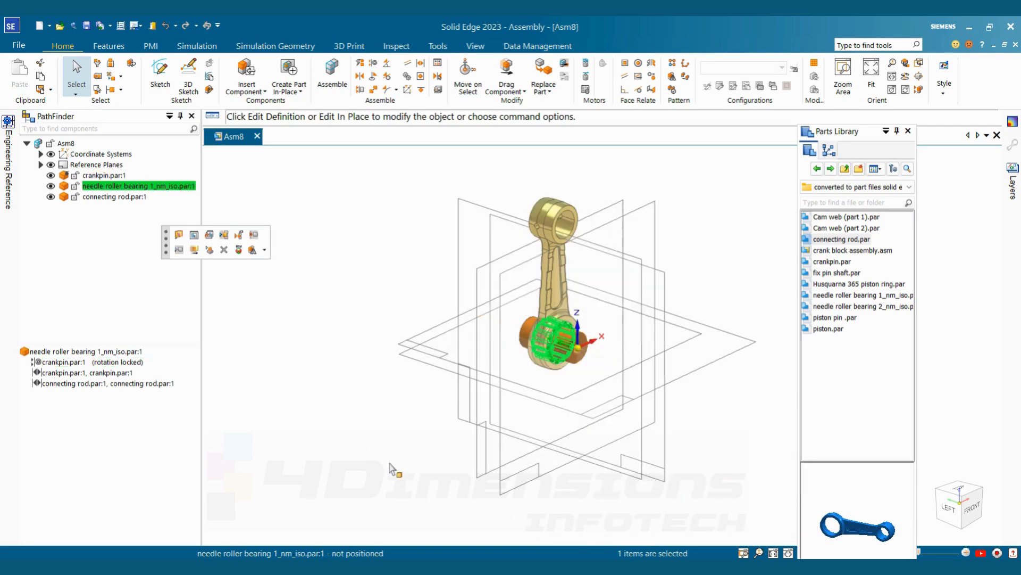
pyautogui.click(351, 376)
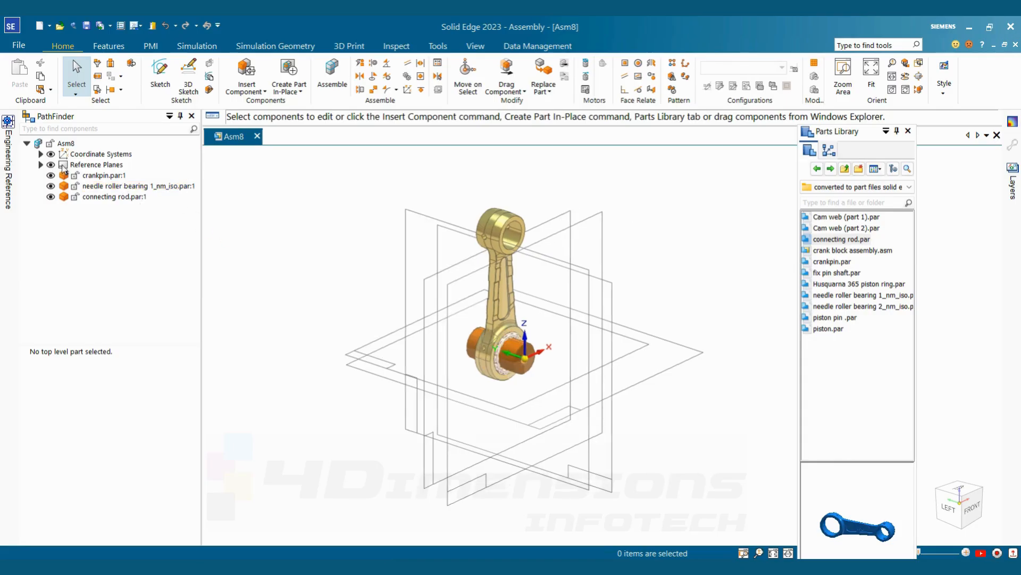
# - Hide the assembly's reference planes and the connecting rod's reference planes
pyautogui.click(50, 164)
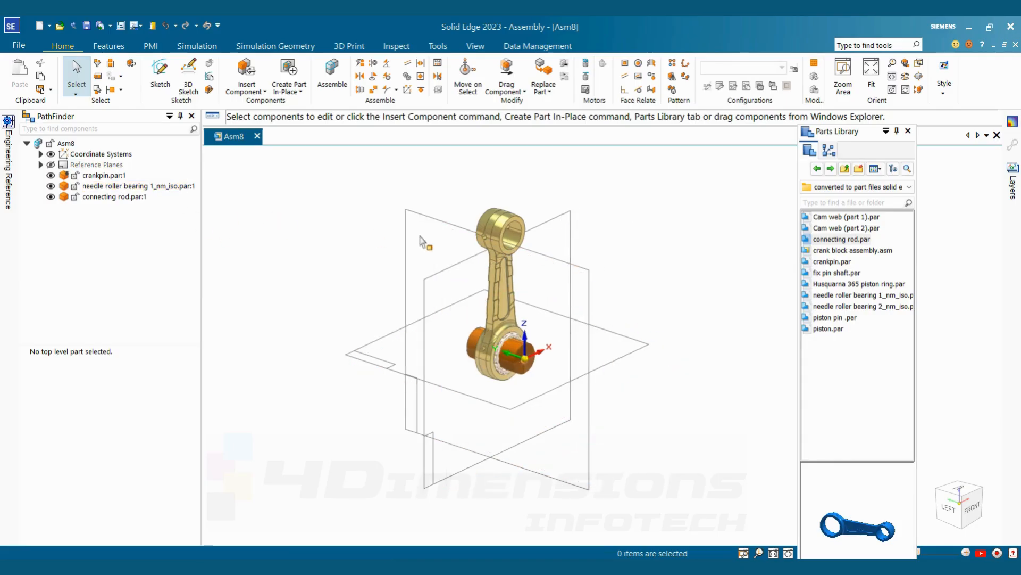
pyautogui.scroll(4, 495, 224)
pyautogui.click(492, 212)
pyautogui.rightClick(577, 239)
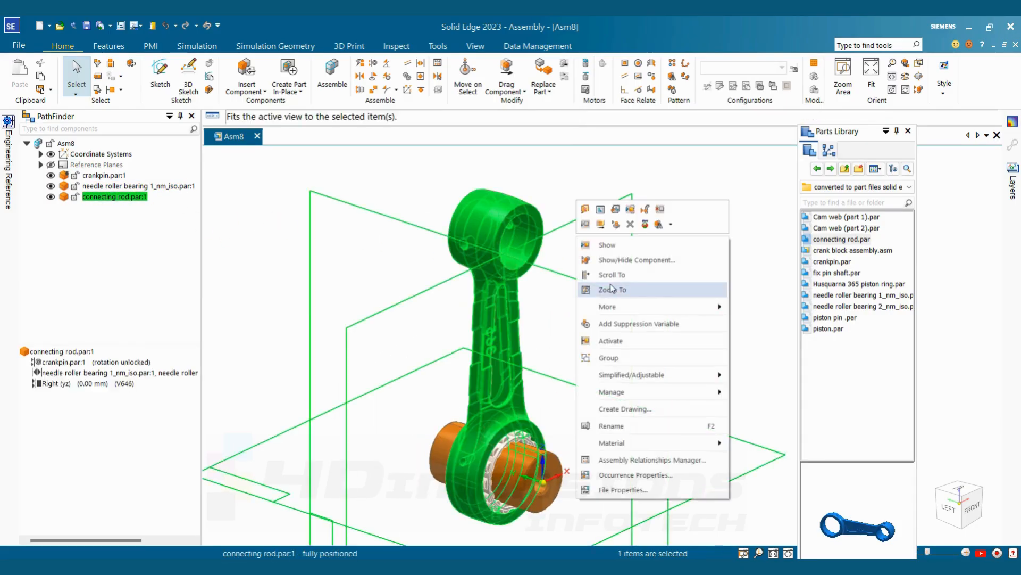
pyautogui.click(724, 252)
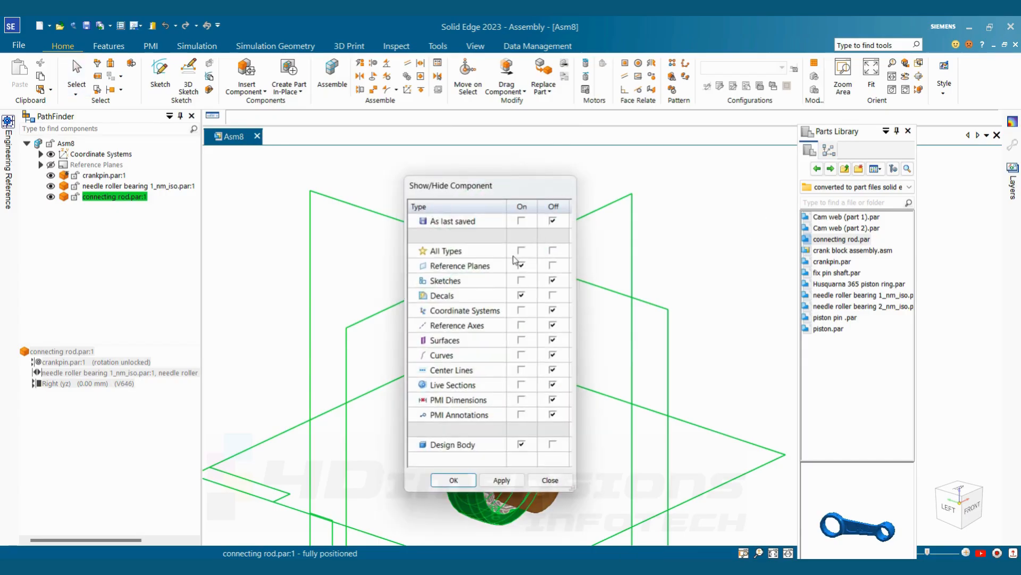
pyautogui.click(461, 483)
# - Insert Cam web (part 2).par from the parts library beside the crankpin
pyautogui.moveTo(692, 331); pyautogui.dragTo(744, 319, button='middle')
pyautogui.click(836, 229)
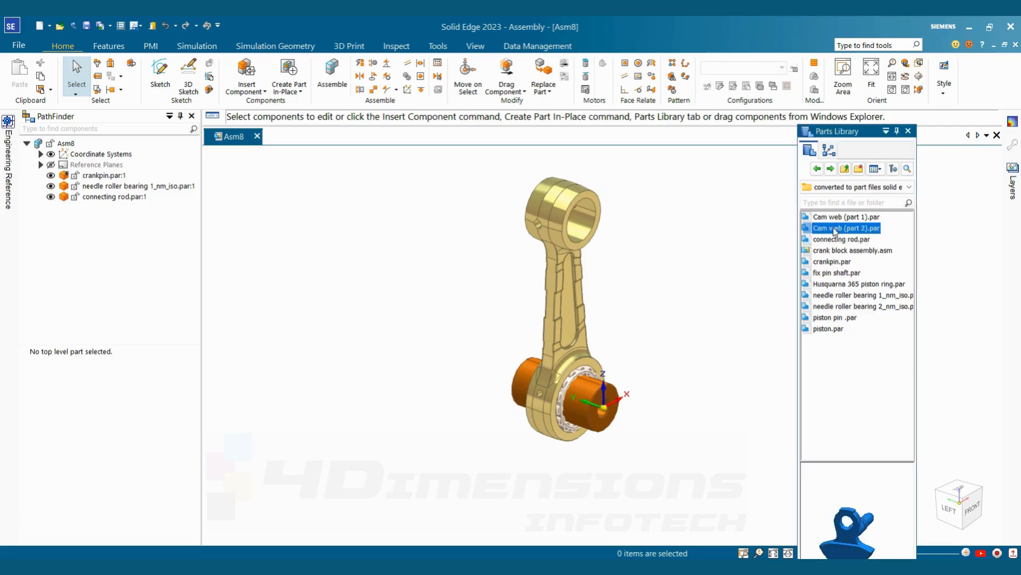
pyautogui.moveTo(685, 338); pyautogui.dragTo(664, 449)
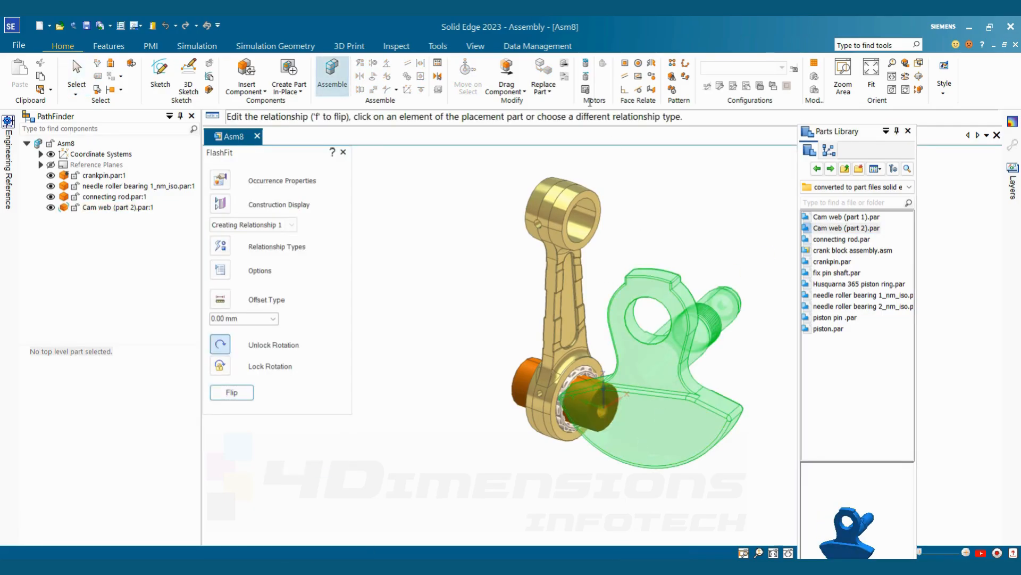
pyautogui.press('Escape')
# - Axially align the cam web's bore with the crankpin, rotation unlocked, and flip it so its shaft points away from the connecting rod
pyautogui.click(636, 343)
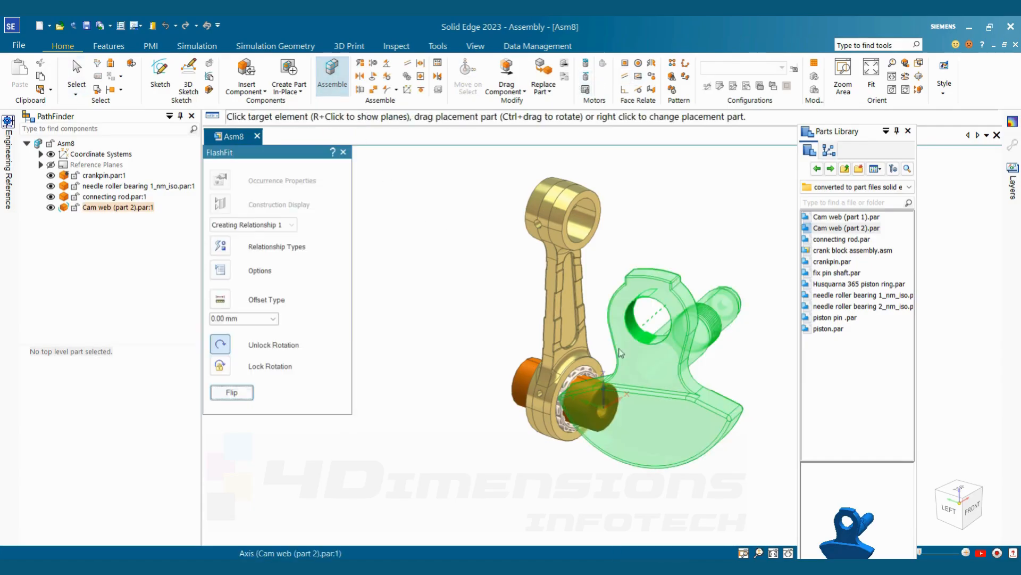
pyautogui.click(590, 399)
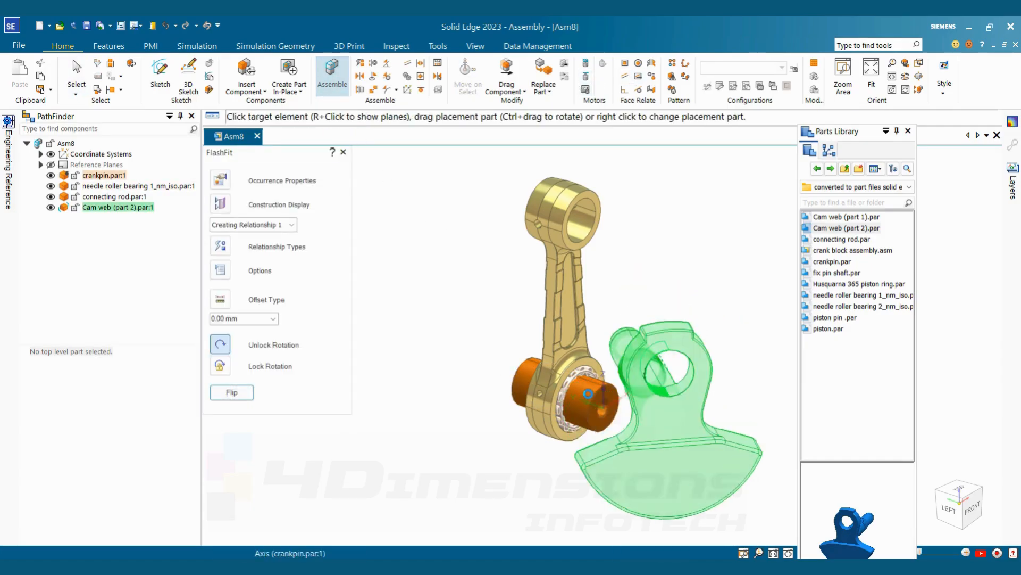
pyautogui.click(240, 395)
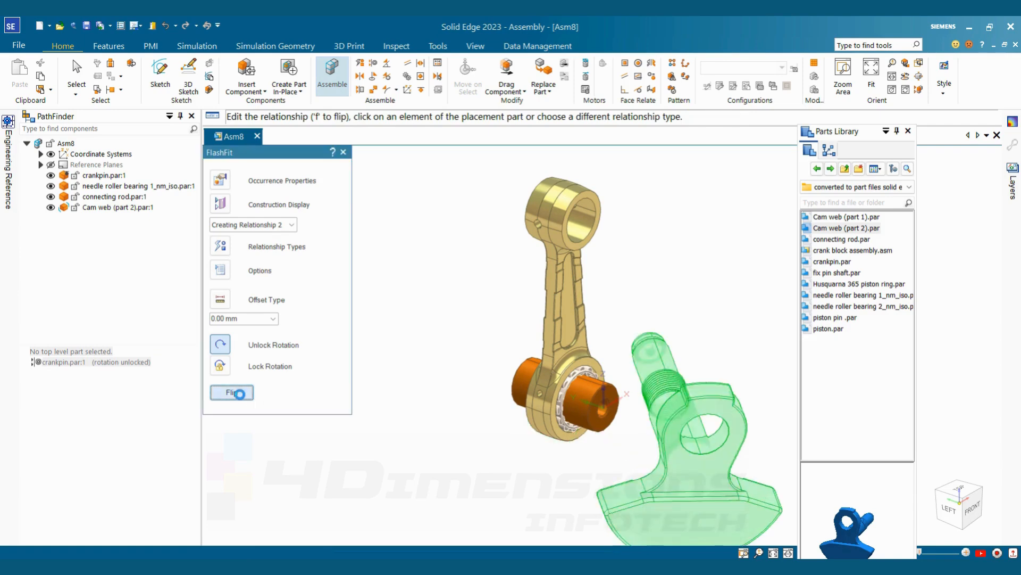
pyautogui.click(452, 210)
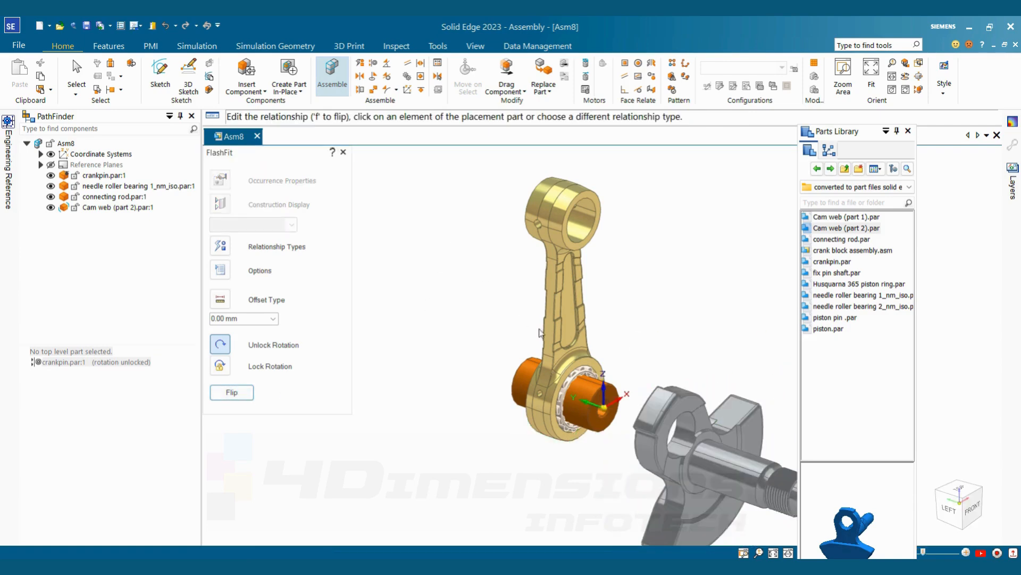
# - Mate the needle roller bearing's side face with the inner face of Cam web (part 2) at 0.00 mm offset
pyautogui.scroll(-2, 540, 328)
pyautogui.scroll(2, 602, 374)
pyautogui.scroll(2, 605, 378)
pyautogui.moveTo(605, 378); pyautogui.dragTo(685, 328, button='middle')
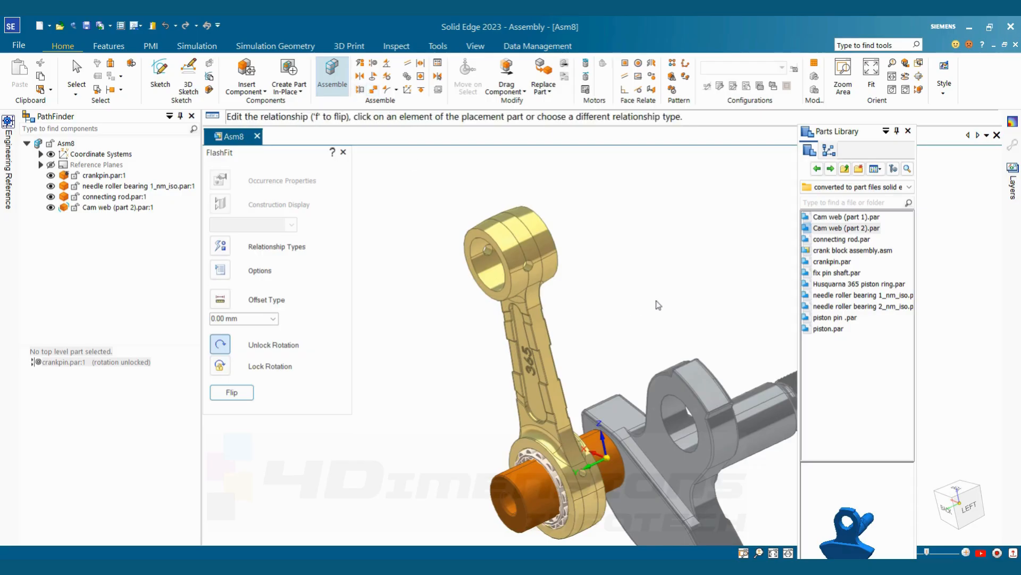
pyautogui.moveTo(630, 289); pyautogui.dragTo(515, 345, button='middle')
pyautogui.scroll(2, 578, 312)
pyautogui.scroll(-4, 628, 290)
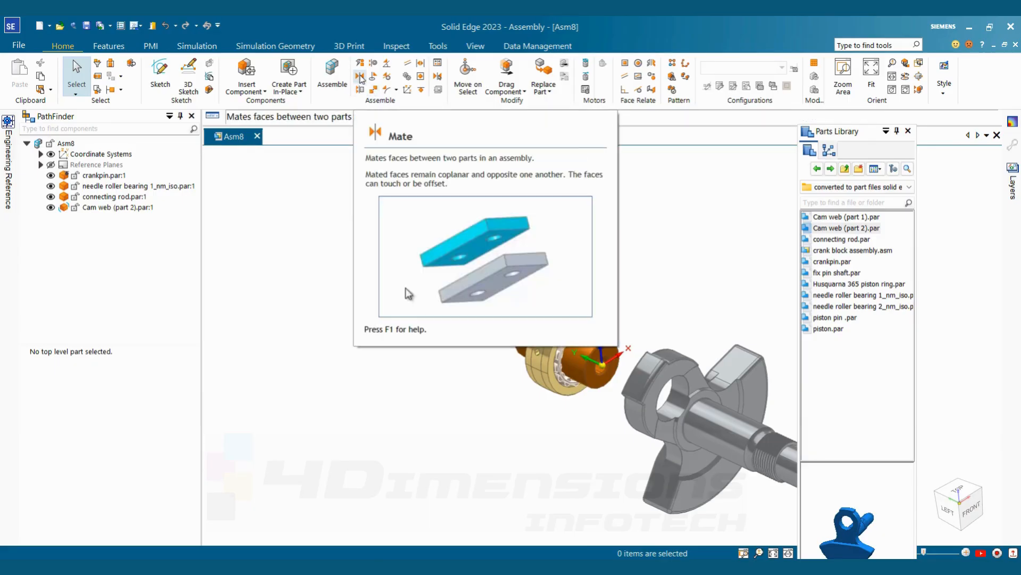
pyautogui.click(361, 78)
pyautogui.scroll(5, 599, 331)
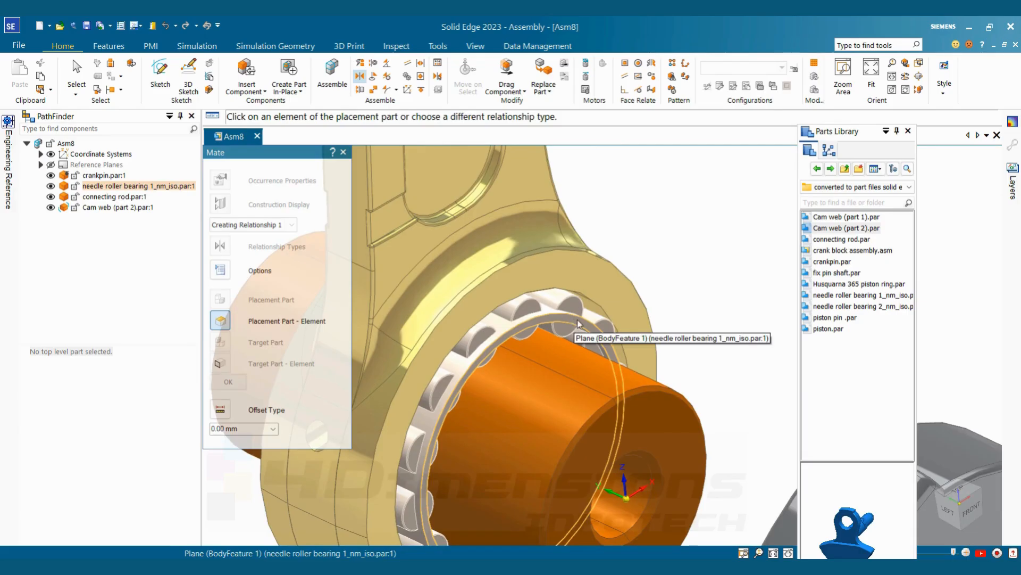
pyautogui.click(578, 323)
pyautogui.scroll(-5, 588, 336)
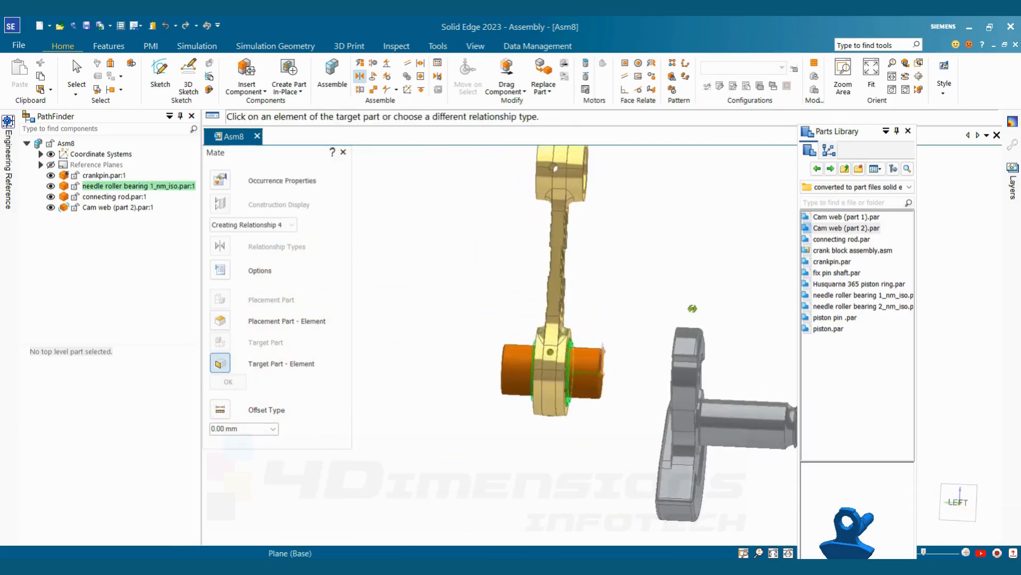
pyautogui.click(670, 346)
pyautogui.rightClick(687, 323)
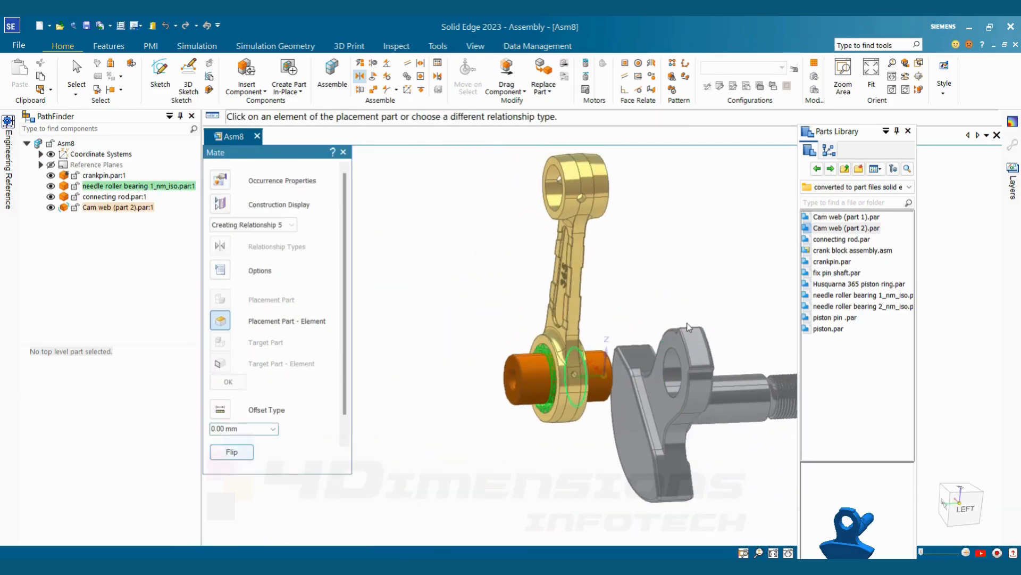
pyautogui.scroll(-2, 687, 321)
pyautogui.moveTo(687, 321); pyautogui.dragTo(687, 273, button='middle')
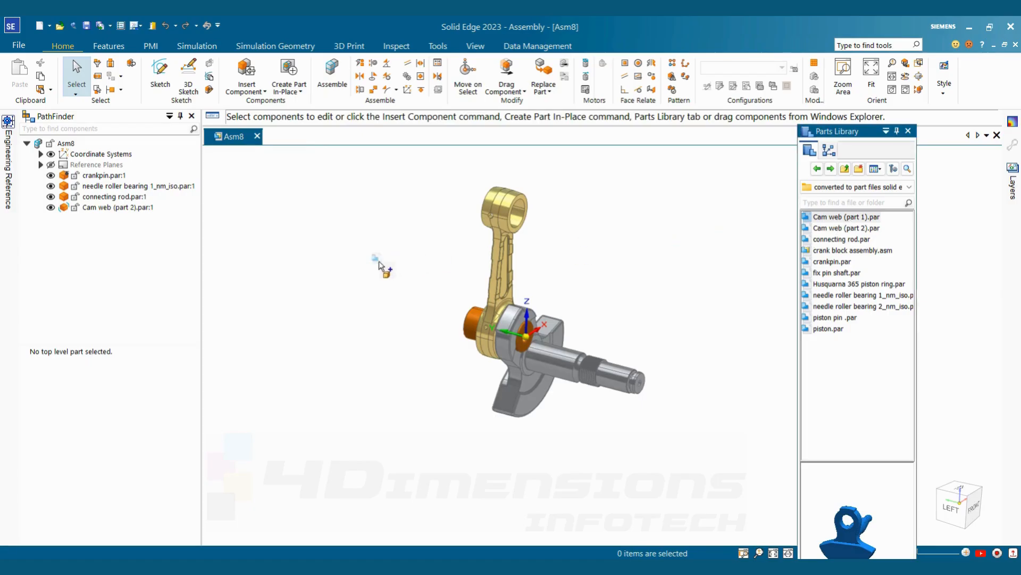
# - Insert Cam web (part 1).par from the parts library on the connecting rod's open side, without applying any relationships
pyautogui.moveTo(379, 264); pyautogui.dragTo(387, 270)
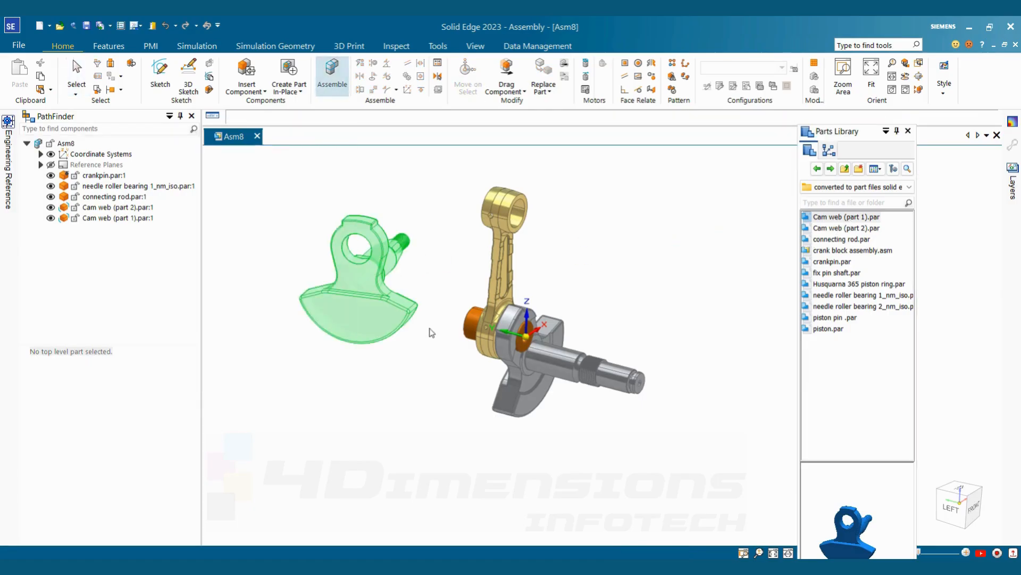
pyautogui.press('Escape')
pyautogui.scroll(2, 415, 290)
pyautogui.scroll(-1, 420, 303)
pyautogui.moveTo(420, 303)
pyautogui.mouseDown(button='middle')
pyautogui.moveTo(452, 285)
pyautogui.moveTo(492, 343)
pyautogui.moveTo(346, 321)
pyautogui.moveTo(402, 305)
pyautogui.mouseUp(button='middle')
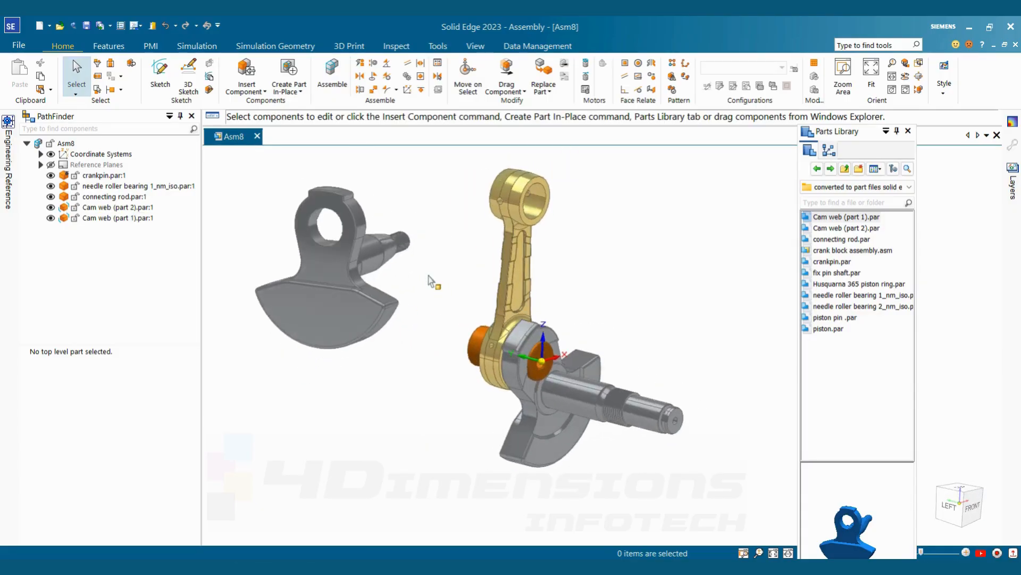
# - Axially align the bore of Cam web (part 1) with the crankpin, leaving rotation unlocked
pyautogui.click(330, 78)
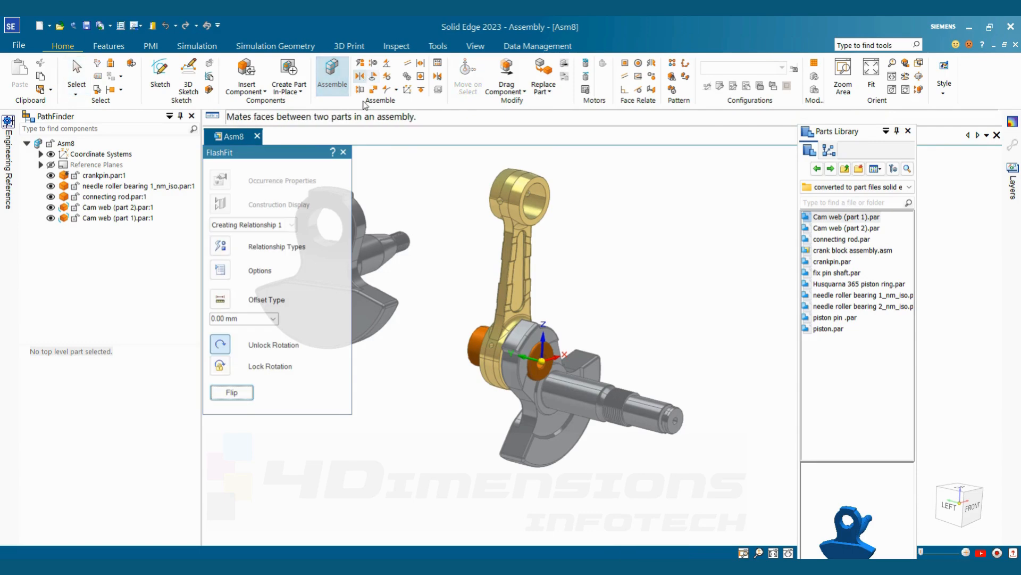
pyautogui.click(334, 85)
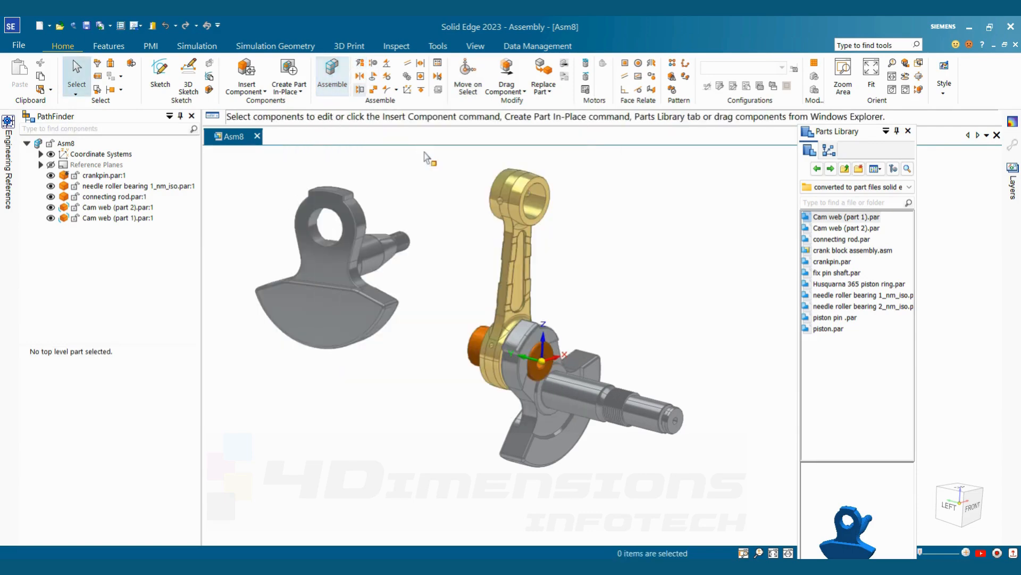
pyautogui.click(373, 71)
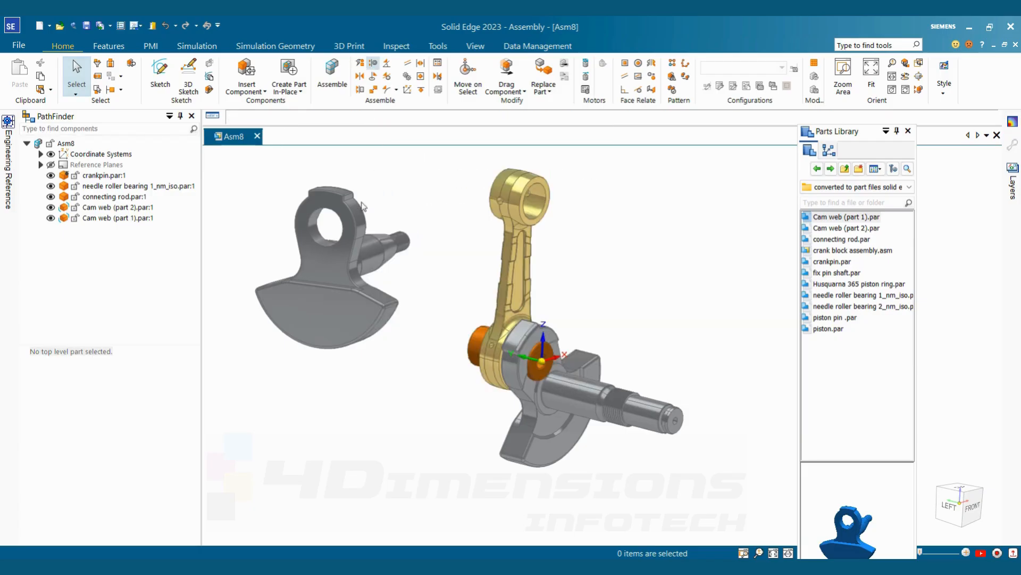
pyautogui.scroll(-2, 486, 268)
pyautogui.scroll(2, 388, 254)
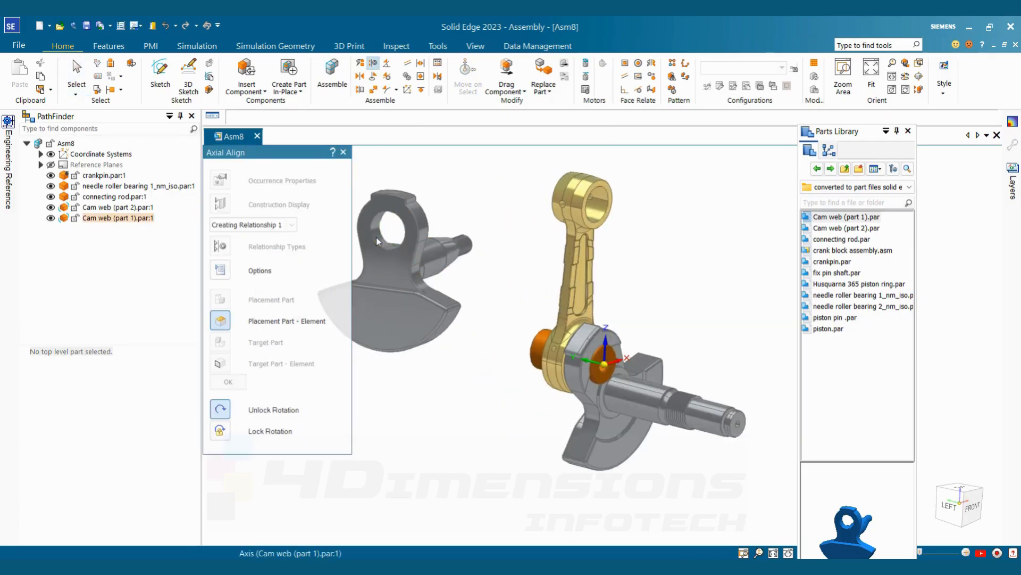
pyautogui.click(377, 241)
pyautogui.click(540, 350)
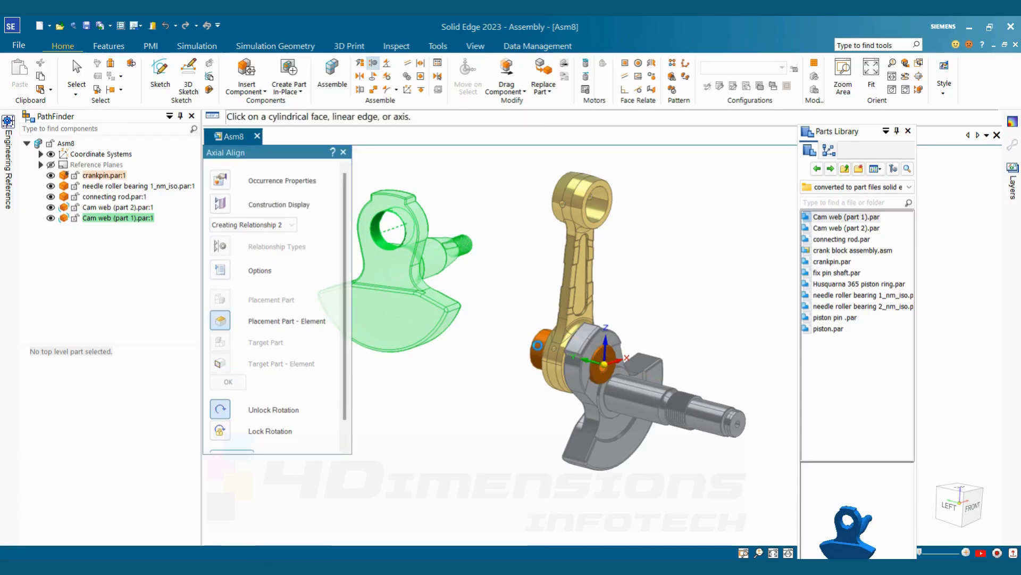
pyautogui.scroll(-3, 542, 349)
pyautogui.scroll(-1, 547, 349)
pyautogui.moveTo(547, 349); pyautogui.dragTo(561, 367, button='middle')
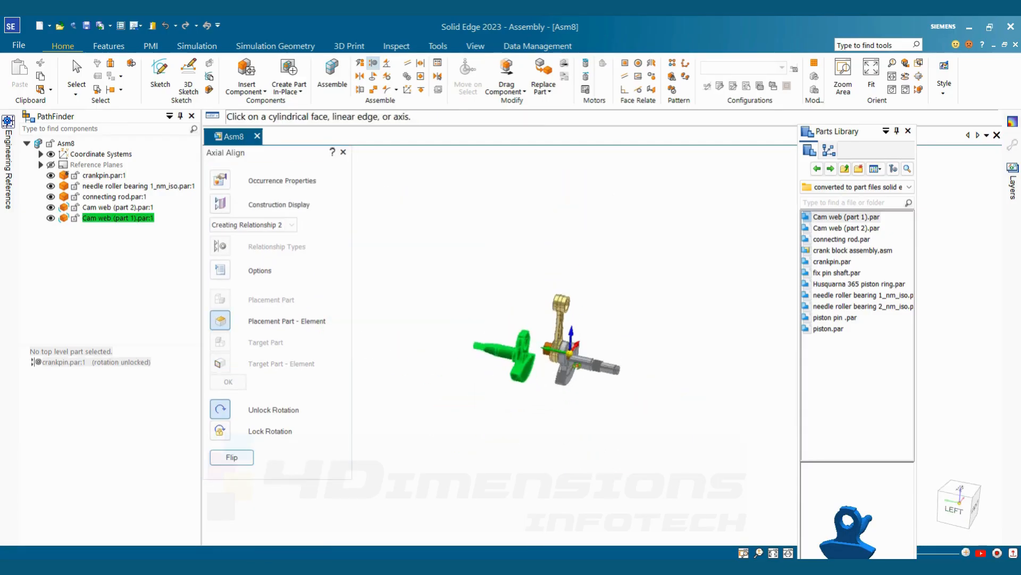
pyautogui.scroll(6, 561, 369)
pyautogui.press('Escape')
# - Mate the inner face of Cam web (part 1) with the needle roller bearing's facing side at 0.00 mm offset
pyautogui.moveTo(650, 246); pyautogui.dragTo(423, 163, button='middle')
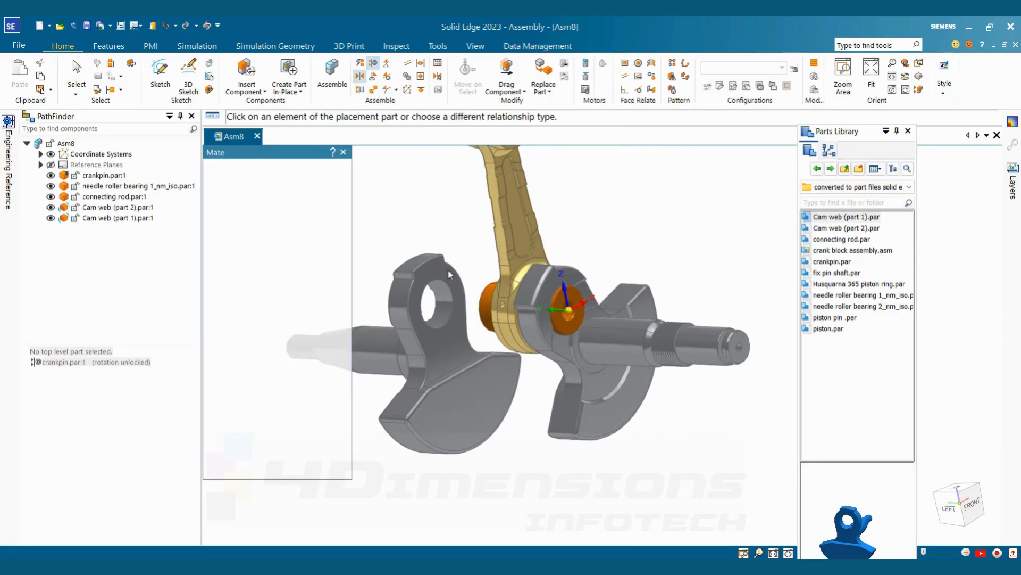
pyautogui.scroll(2, 448, 270)
pyautogui.click(466, 335)
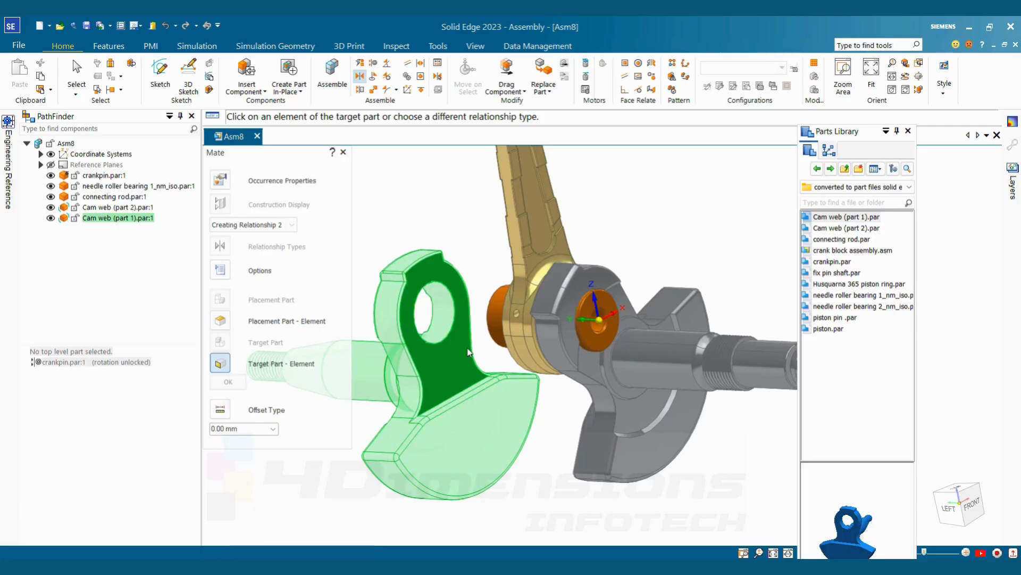
pyautogui.moveTo(469, 348); pyautogui.dragTo(568, 293, button='middle')
pyautogui.scroll(6, 569, 290)
pyautogui.scroll(3, 572, 286)
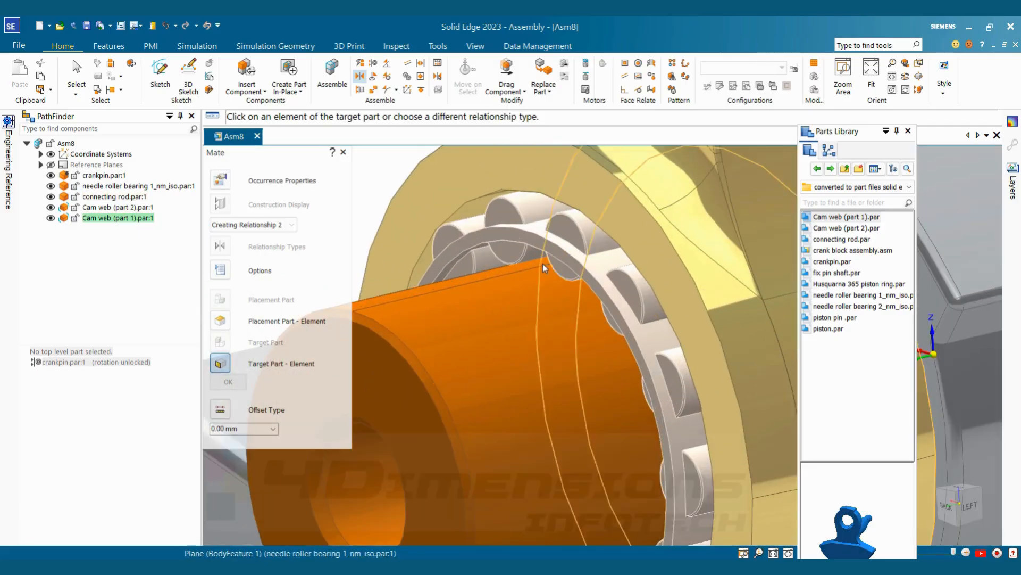
pyautogui.click(518, 235)
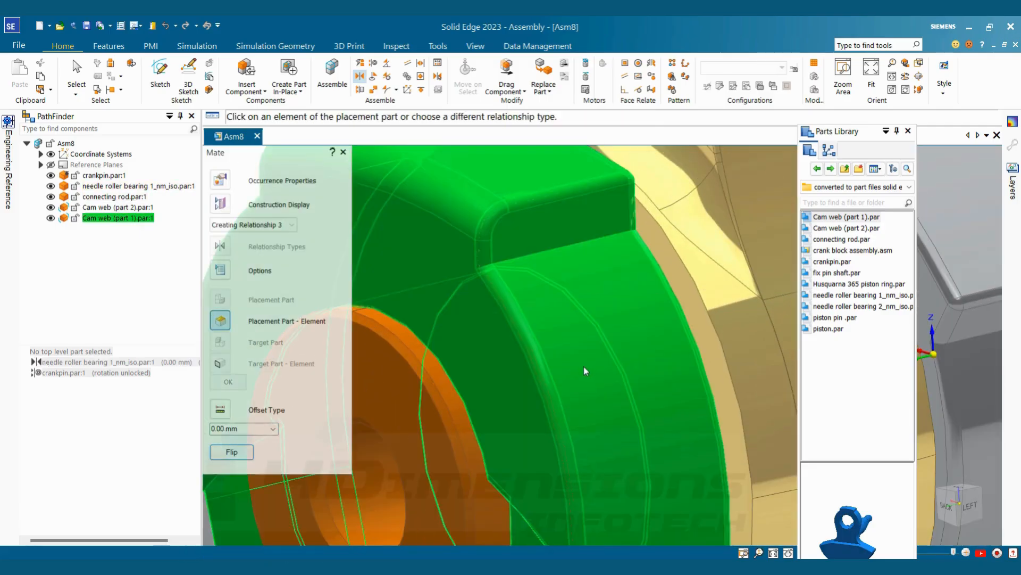
pyautogui.scroll(-4, 584, 373)
pyautogui.scroll(-4, 584, 374)
pyautogui.moveTo(582, 369); pyautogui.dragTo(481, 281, button='middle')
pyautogui.press('Escape')
pyautogui.scroll(-5, 495, 258)
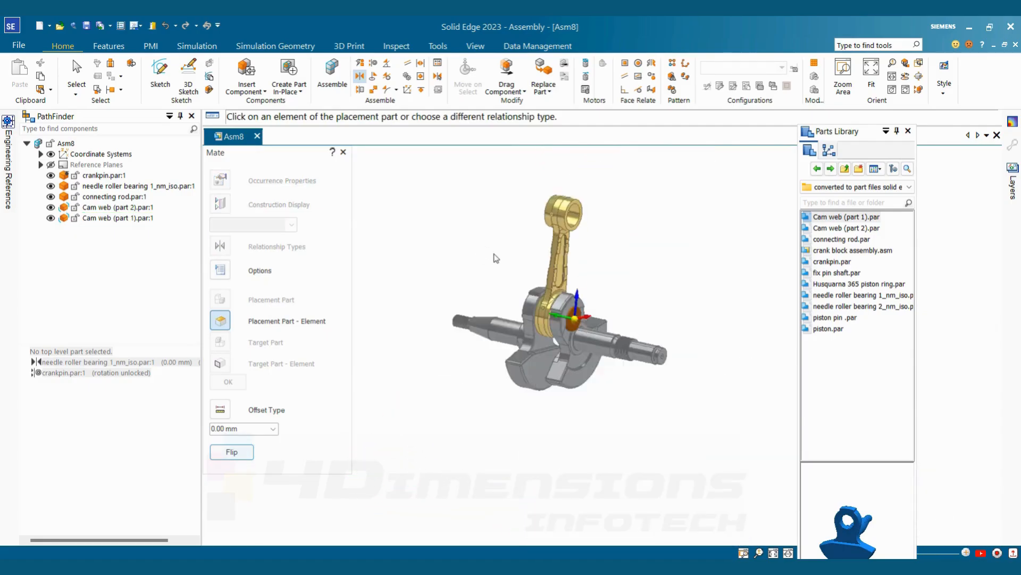
# - Axially align the shaft of Cam web (part 1) with the shaft of Cam web (part 2), leaving rotation unlocked
pyautogui.scroll(3, 495, 259)
pyautogui.moveTo(495, 258); pyautogui.dragTo(517, 230, button='middle')
pyautogui.moveTo(608, 308); pyautogui.dragTo(609, 406, button='middle')
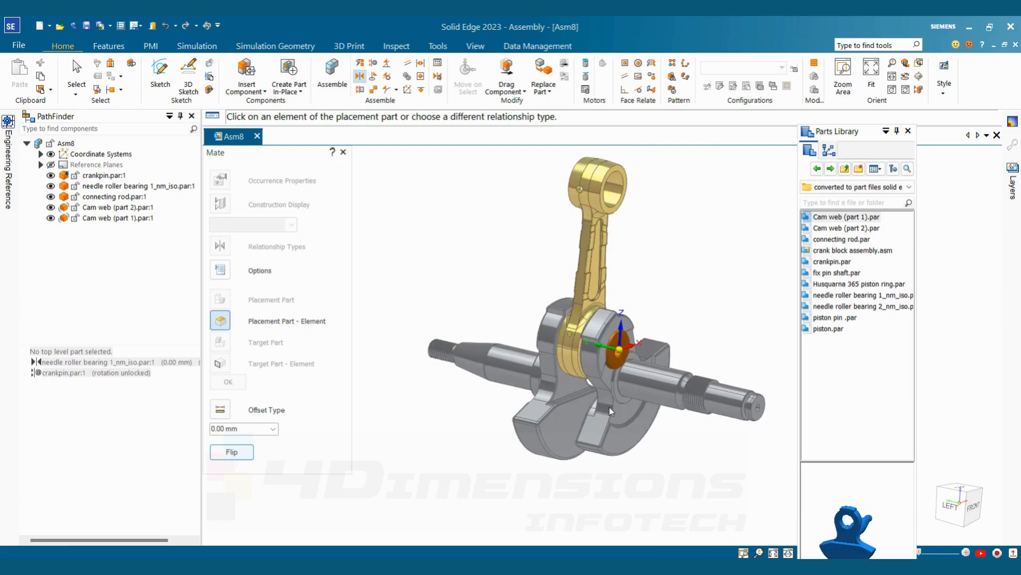
pyautogui.scroll(3, 610, 410)
pyautogui.moveTo(636, 439); pyautogui.dragTo(646, 441, button='middle')
pyautogui.scroll(-3, 645, 441)
pyautogui.scroll(2, 671, 436)
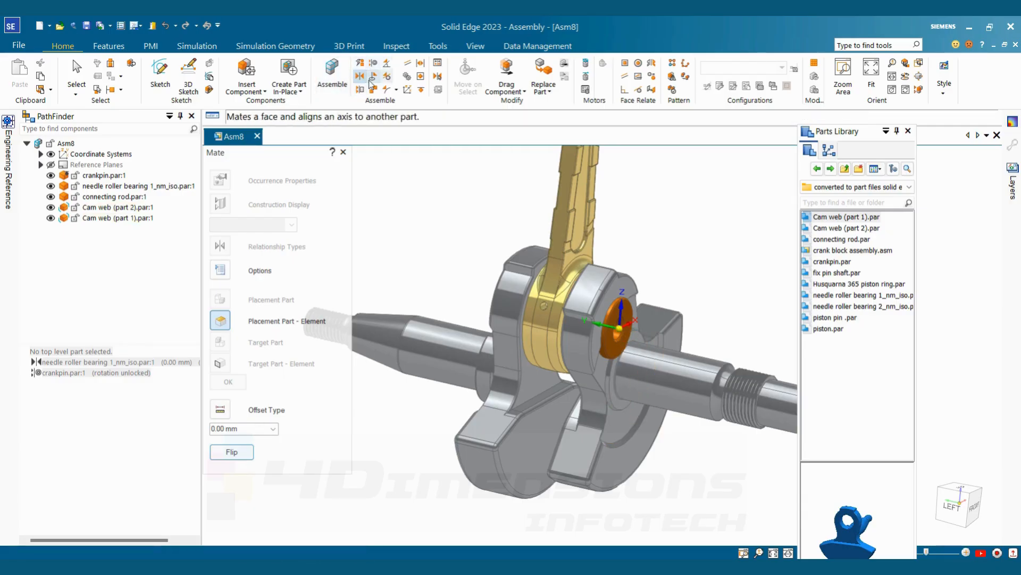
pyautogui.click(374, 64)
pyautogui.click(512, 376)
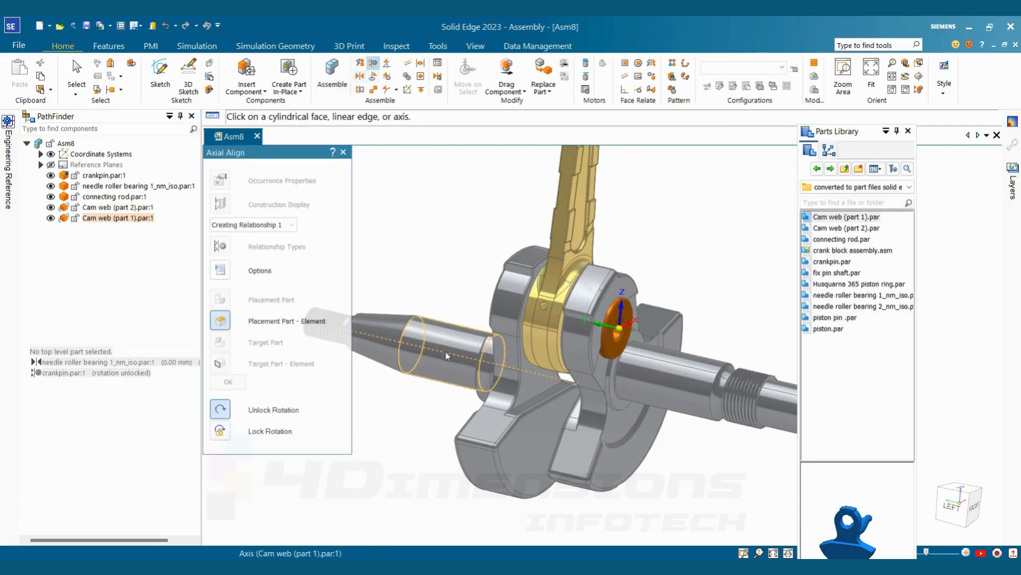
pyautogui.click(664, 371)
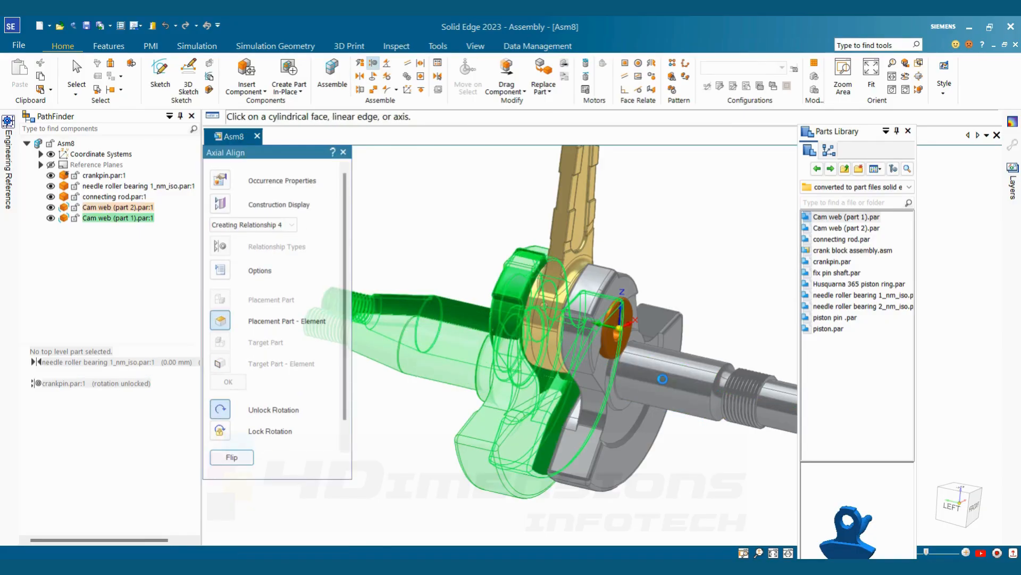
pyautogui.rightClick(451, 229)
pyautogui.scroll(-5, 455, 229)
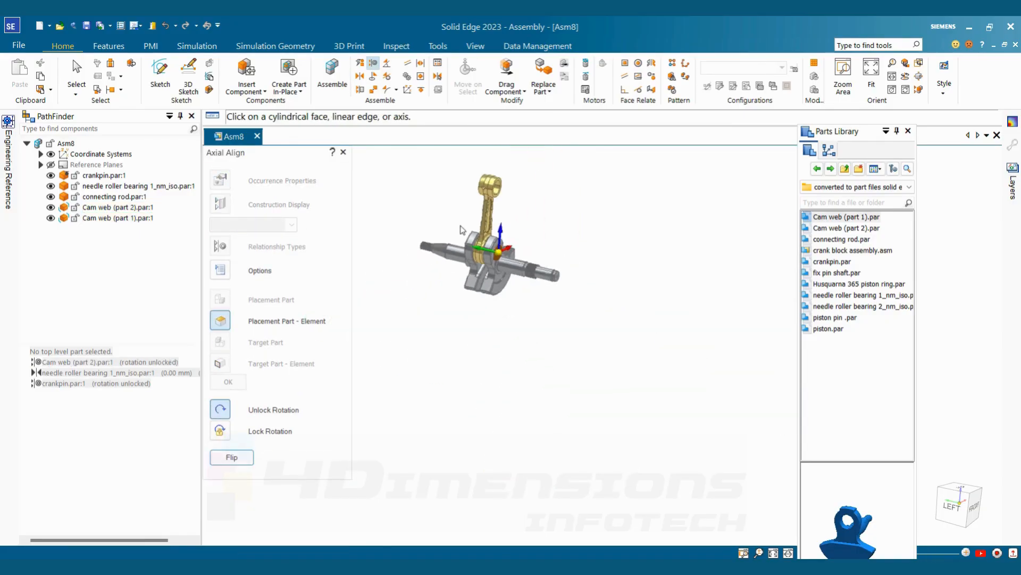
pyautogui.scroll(4, 462, 229)
pyautogui.moveTo(579, 267); pyautogui.dragTo(558, 276, button='middle')
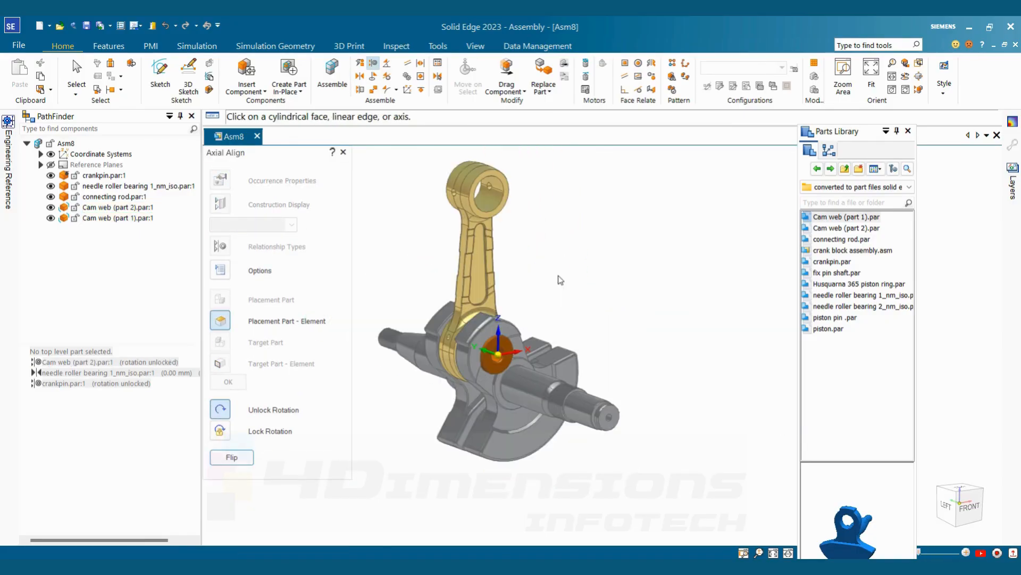
# - Rotate Cam web (part 2) about 35° around the crankpin with Drag Component so the counterweights hang below the connecting rod
pyautogui.click(508, 79)
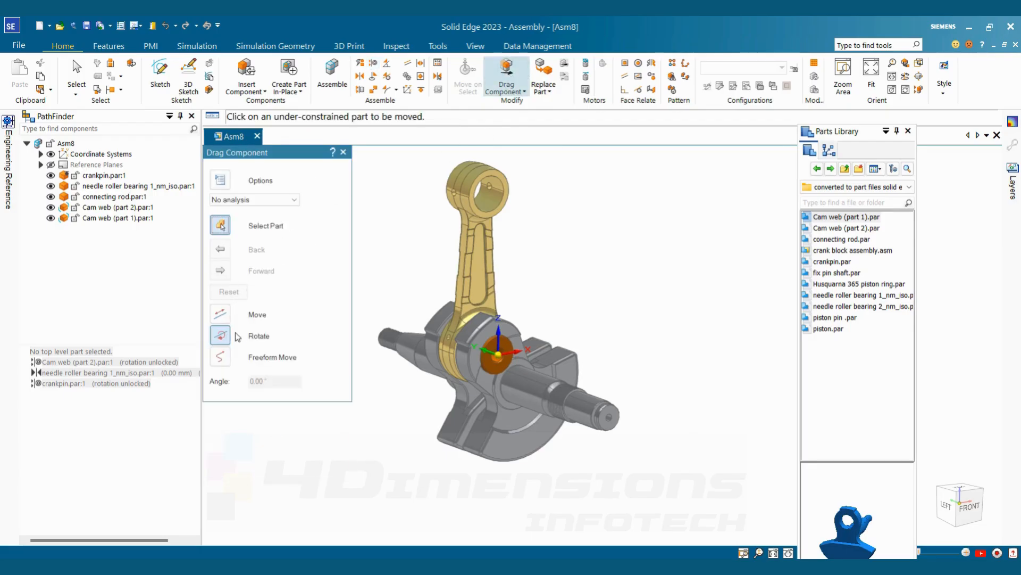
pyautogui.click(540, 396)
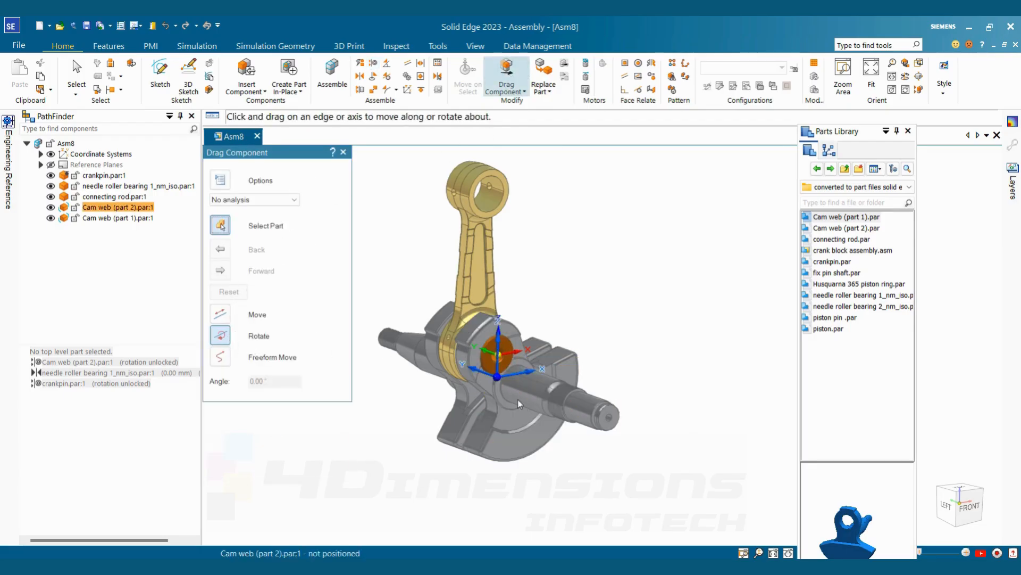
pyautogui.moveTo(520, 391); pyautogui.dragTo(439, 415)
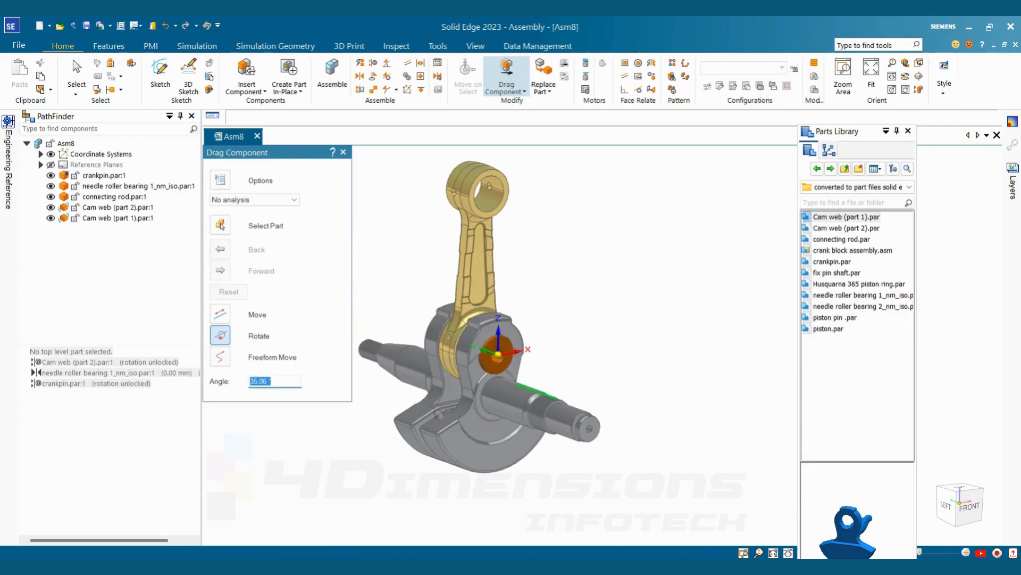
pyautogui.click(343, 153)
pyautogui.scroll(-4, 659, 351)
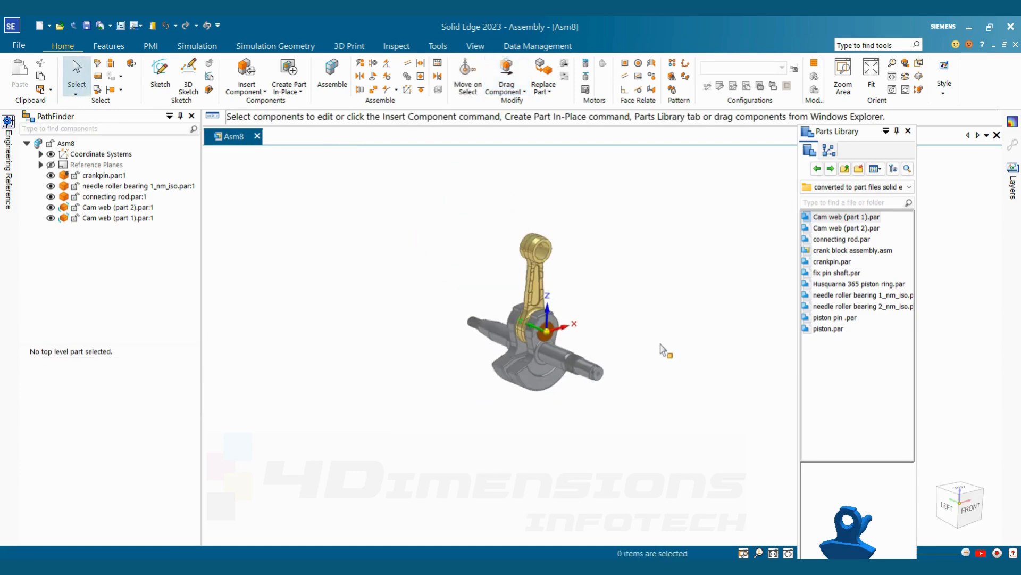
pyautogui.scroll(2, 650, 310)
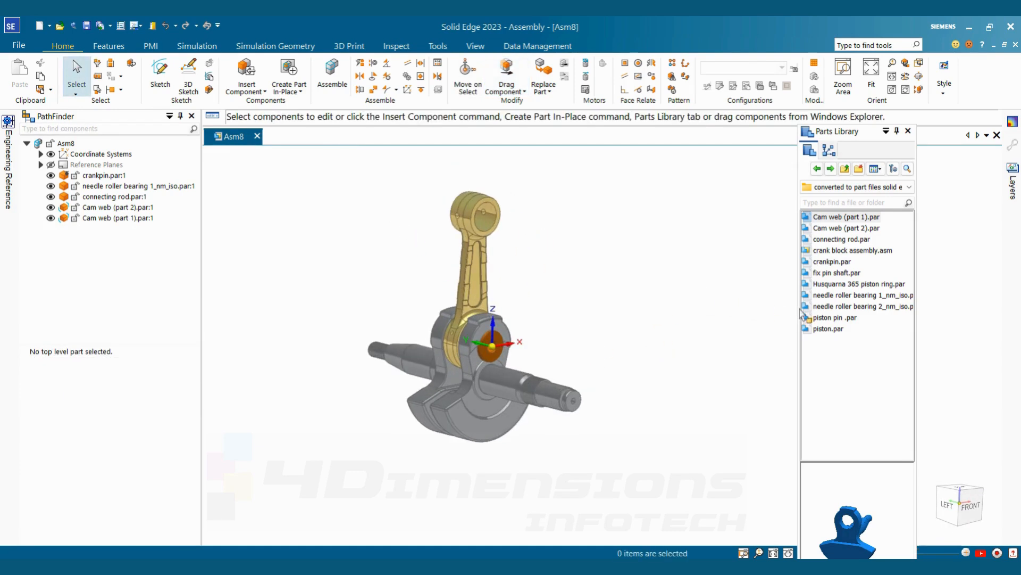
# - Insert needle roller bearing 2_nm_iso.par from the parts library beside the connecting rod's small end
pyautogui.click(857, 306)
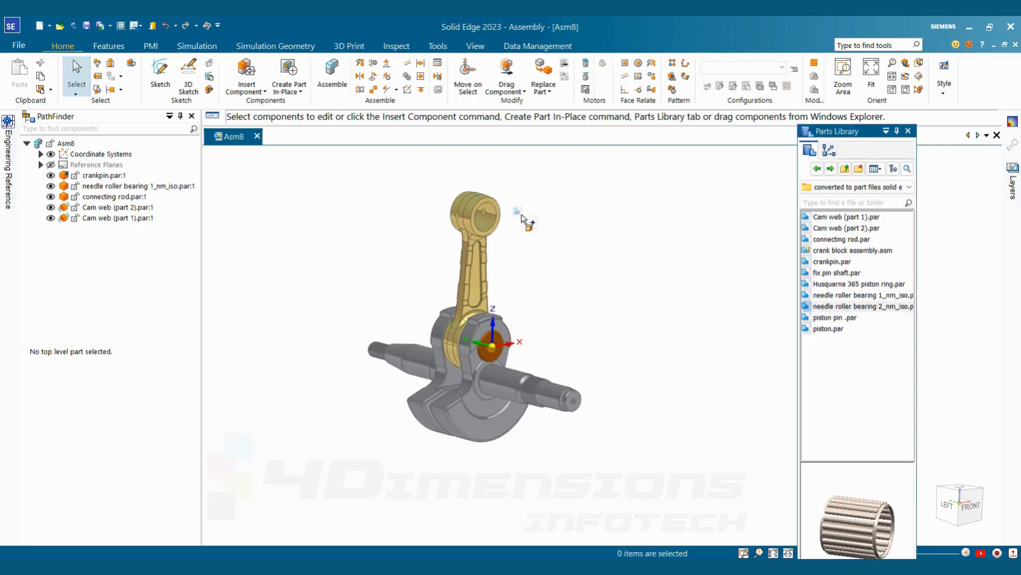
pyautogui.moveTo(524, 218); pyautogui.dragTo(526, 219)
pyautogui.scroll(2, 572, 283)
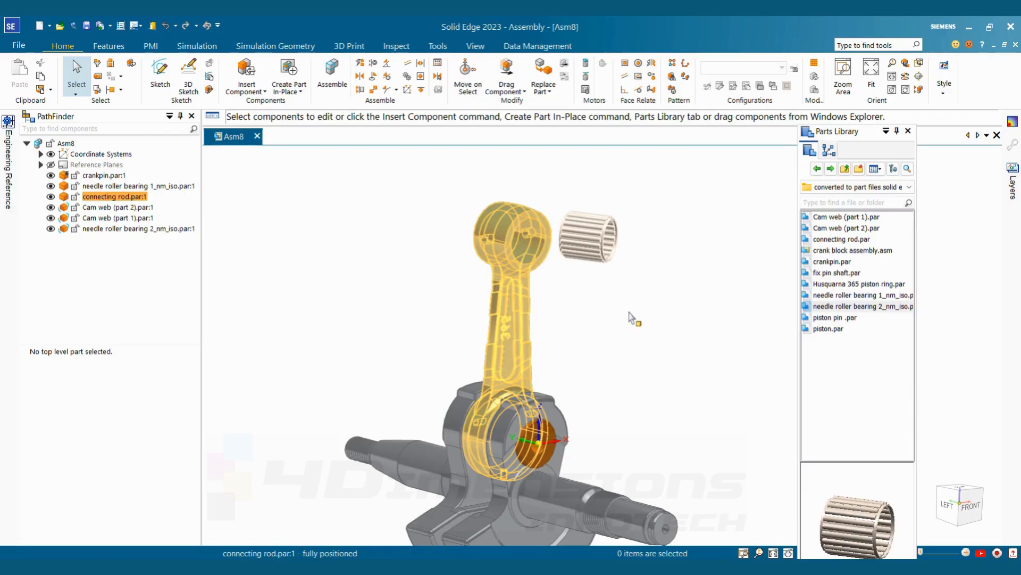
# - Axially align the second needle roller bearing with the connecting rod's small-end bore using FlashFit, leaving rotation unlocked
pyautogui.scroll(-1, 631, 326)
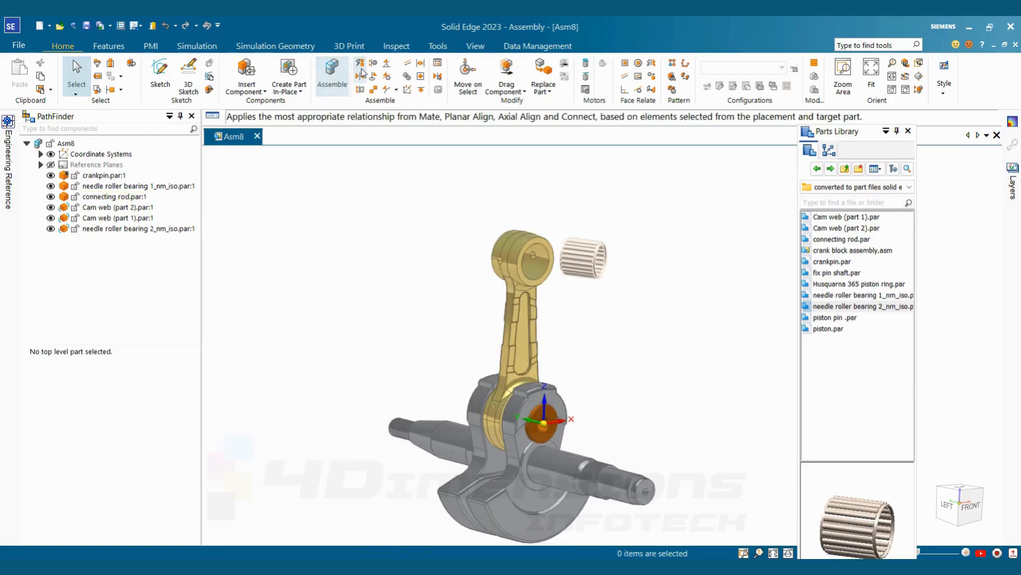
pyautogui.click(332, 75)
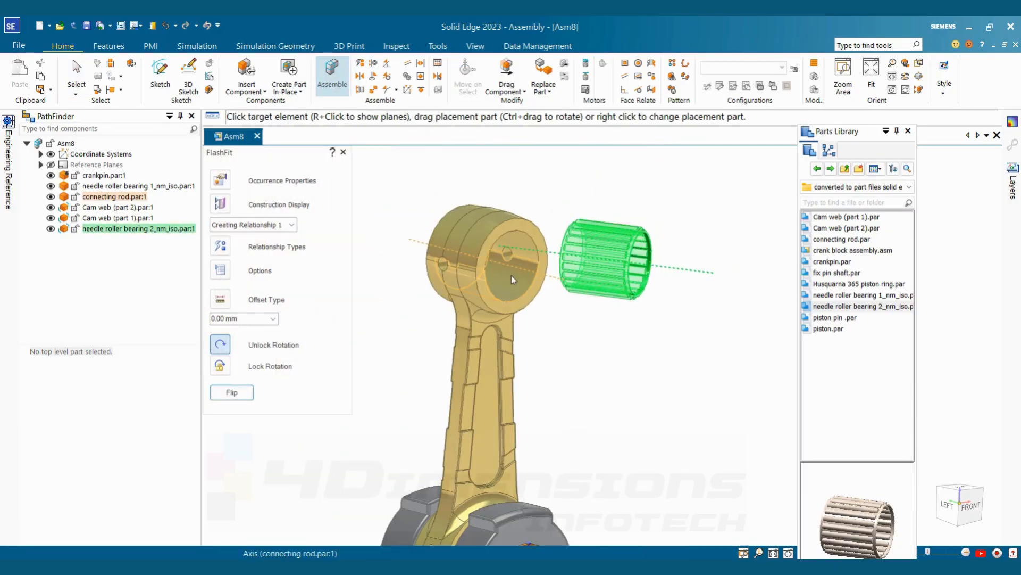
pyautogui.click(512, 275)
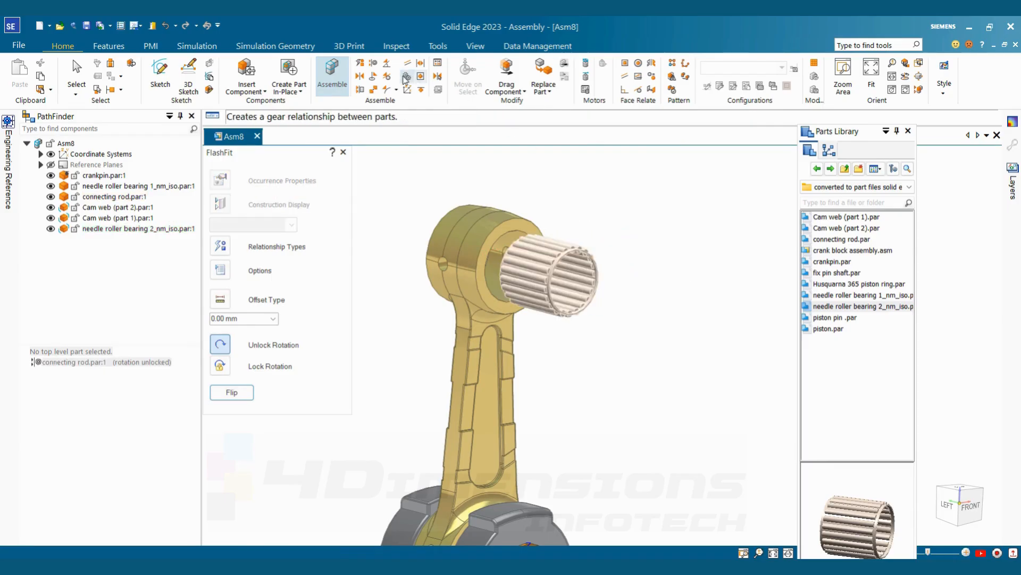
# - Center the second needle roller bearing between the side faces of the connecting rod's small end with a double Center-Plane relationship
pyautogui.press('Escape')
pyautogui.click(421, 66)
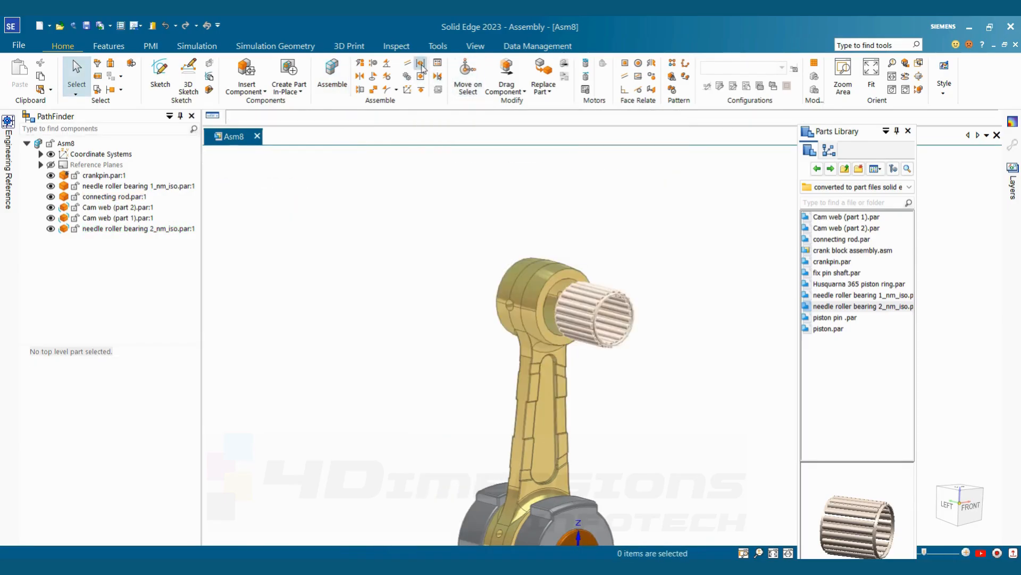
pyautogui.click(533, 274)
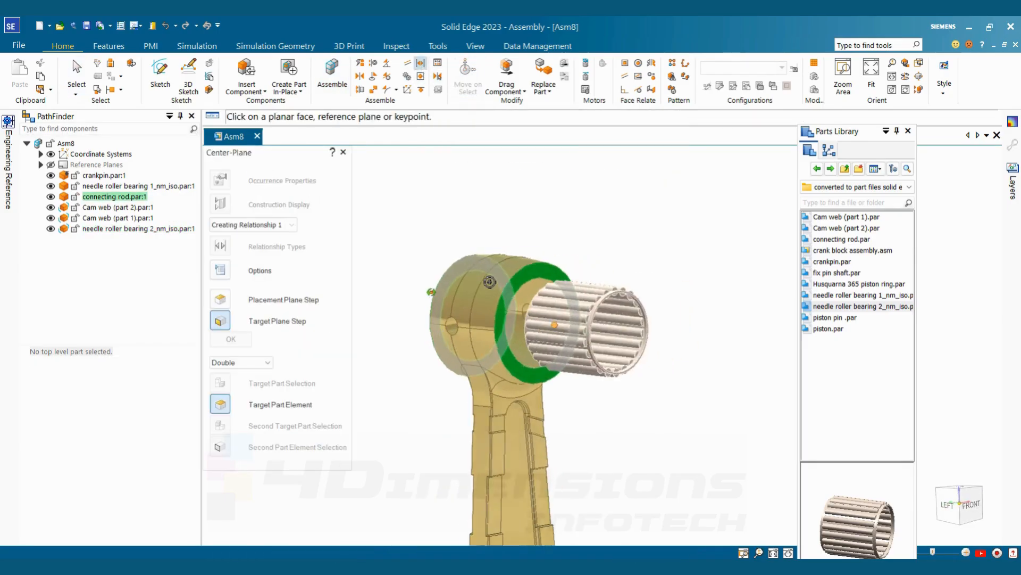
pyautogui.scroll(6, 625, 340)
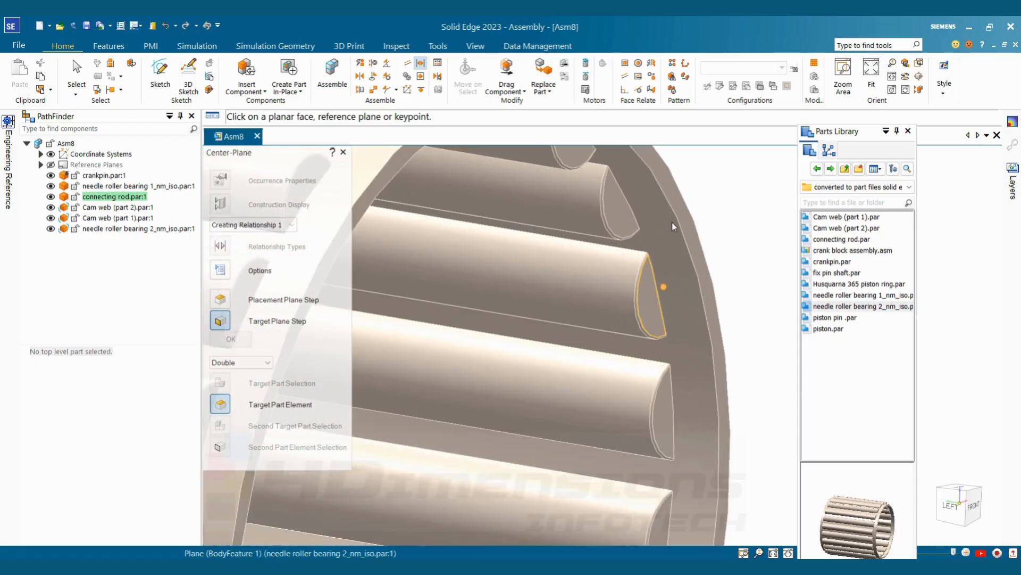
pyautogui.click(679, 216)
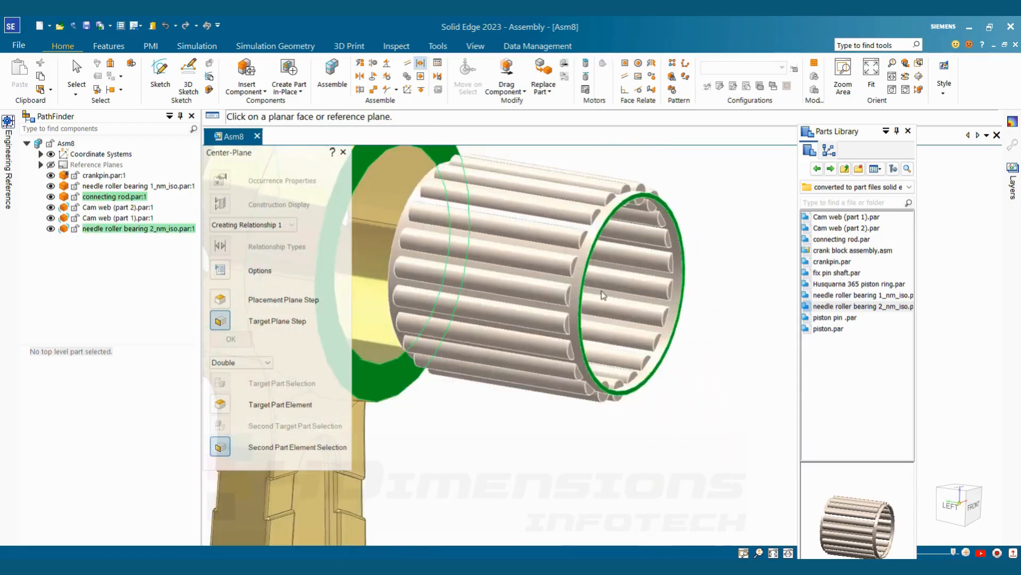
pyautogui.moveTo(657, 249); pyautogui.dragTo(741, 326, button='middle')
pyautogui.scroll(8, 645, 303)
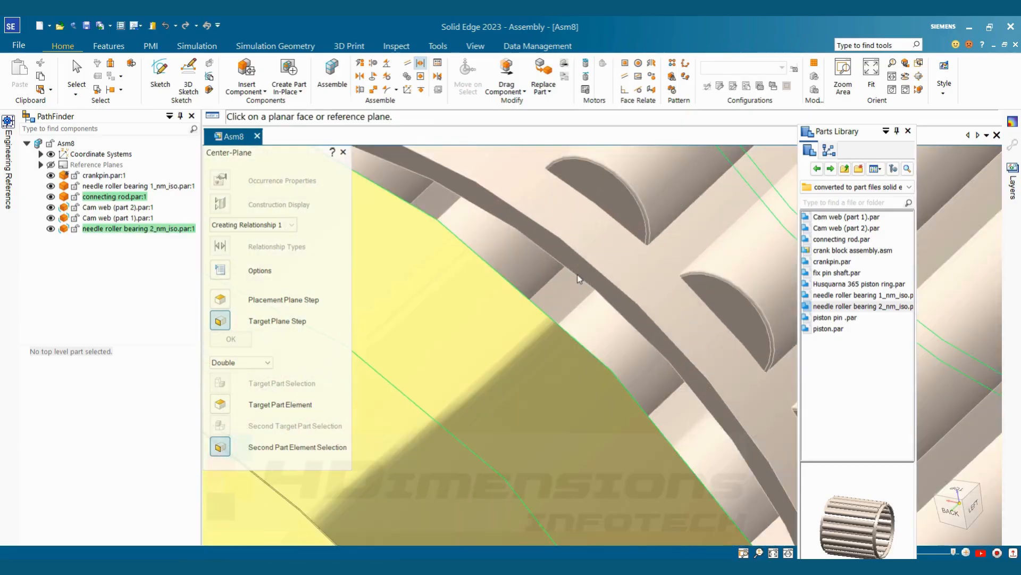
pyautogui.click(579, 277)
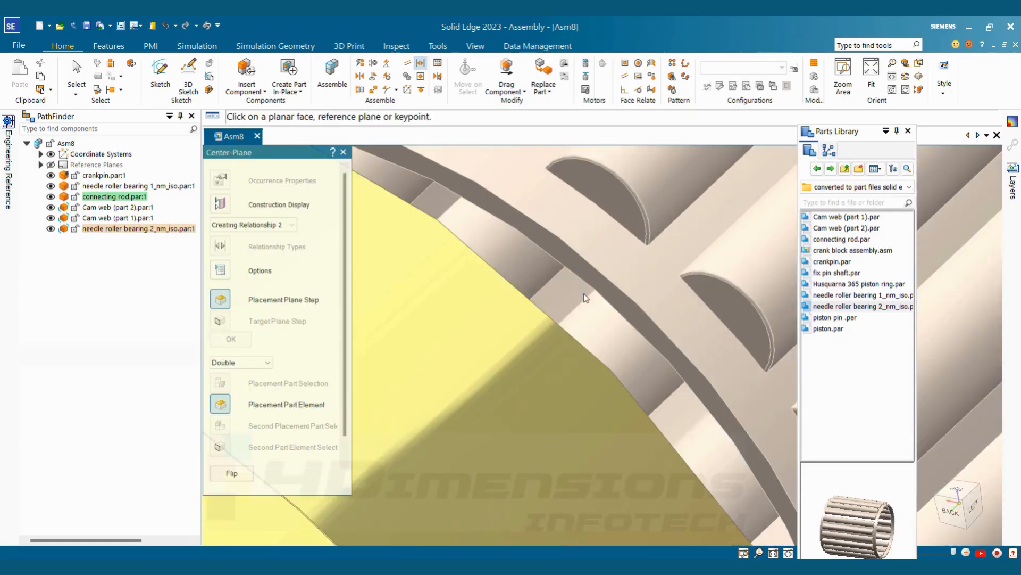
pyautogui.scroll(-10, 582, 318)
pyautogui.moveTo(575, 253); pyautogui.dragTo(417, 309, button='middle')
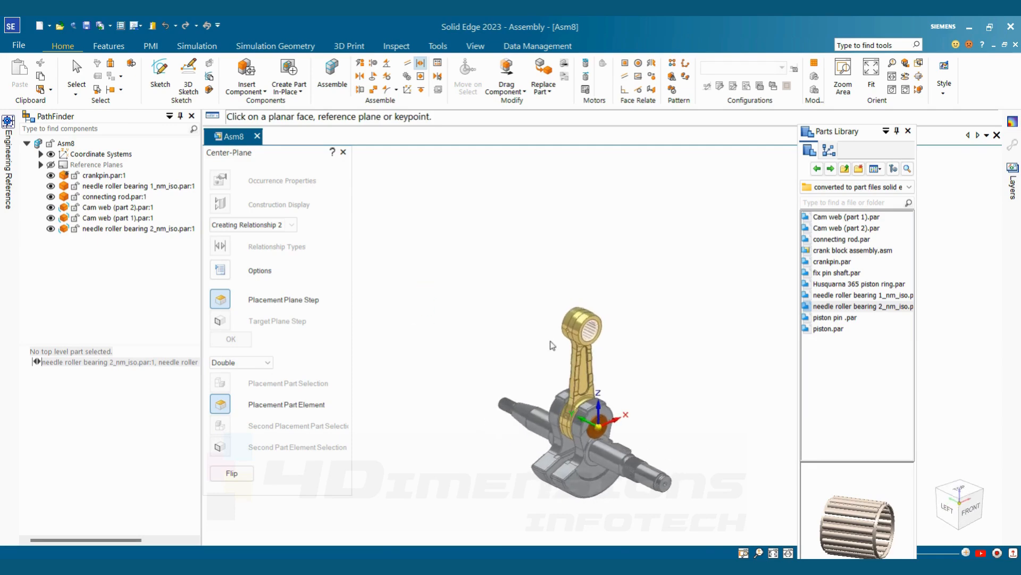
pyautogui.scroll(3, 551, 344)
pyautogui.press('Escape')
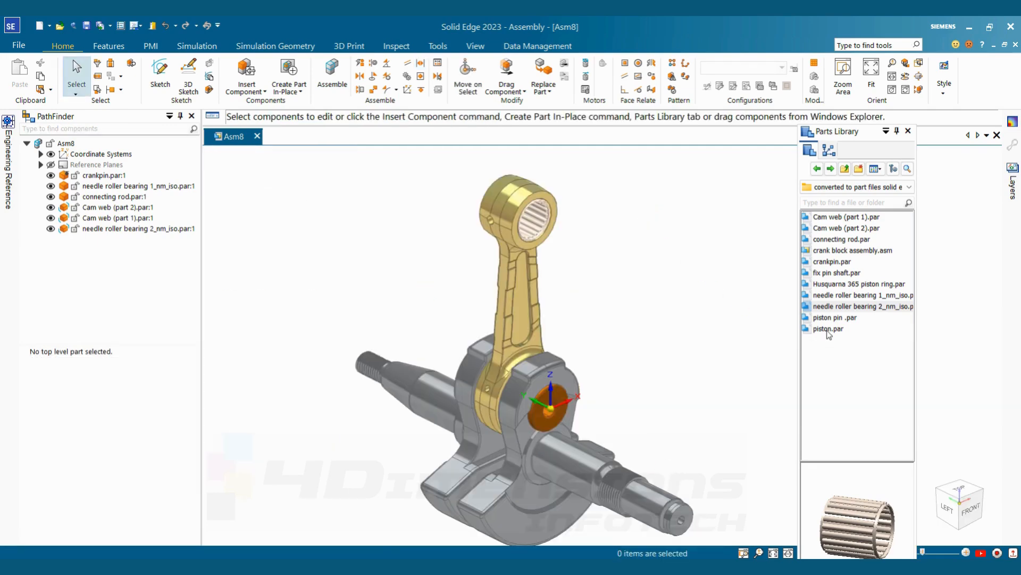
pyautogui.moveTo(830, 330); pyautogui.dragTo(658, 260)
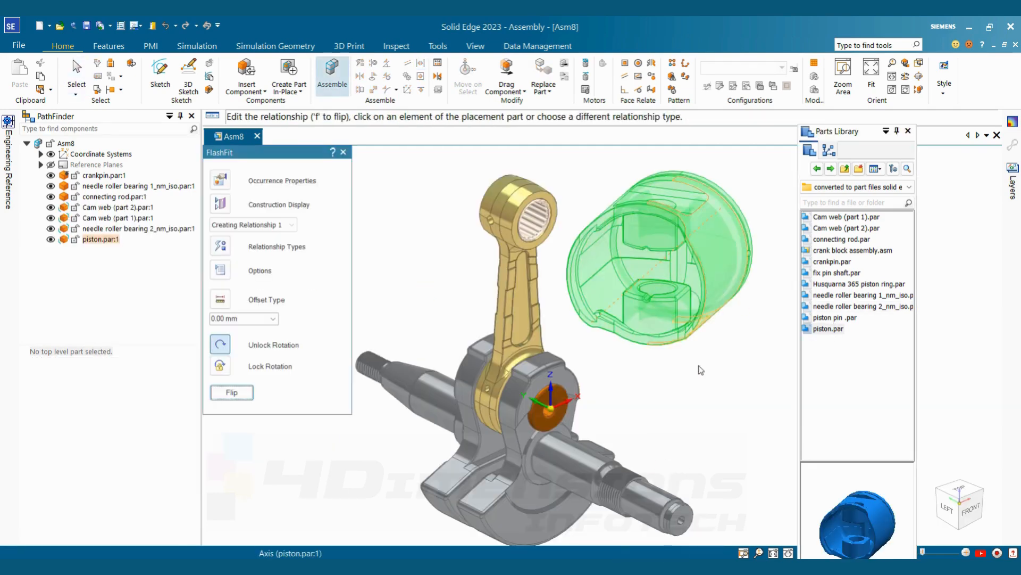
pyautogui.press('Escape')
pyautogui.click(332, 75)
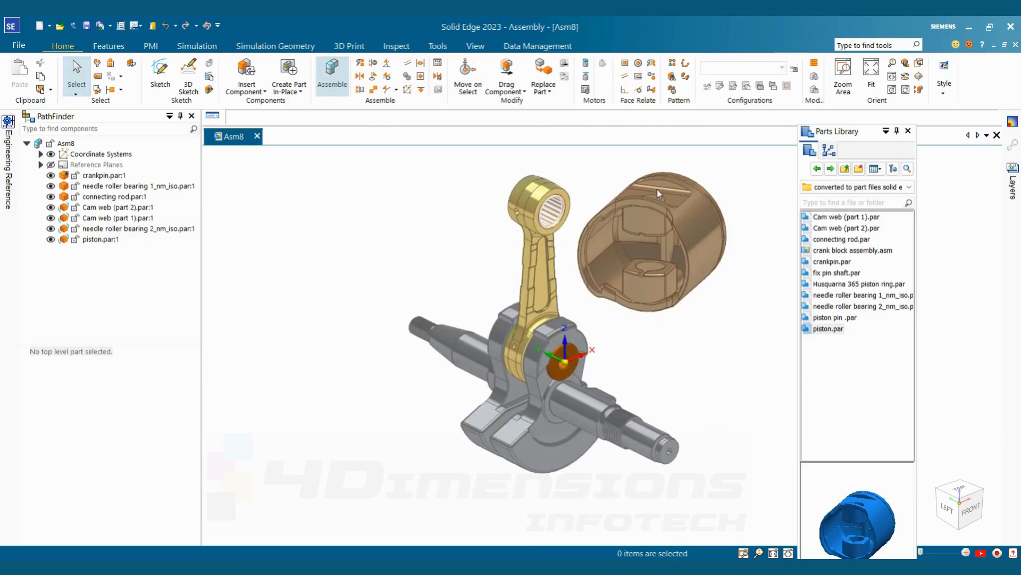
pyautogui.click(660, 190)
pyautogui.scroll(10, 504, 213)
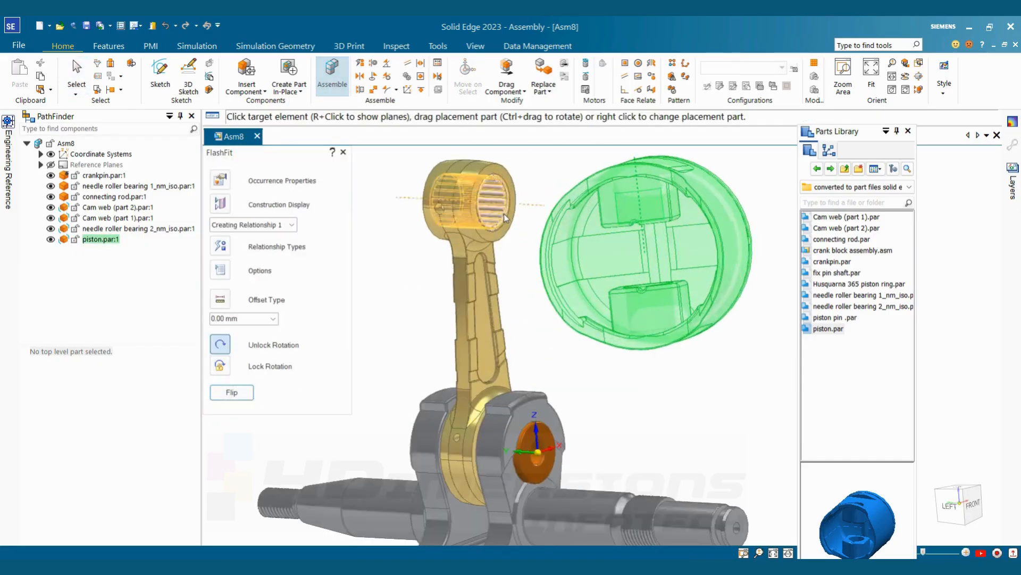
pyautogui.press('Escape')
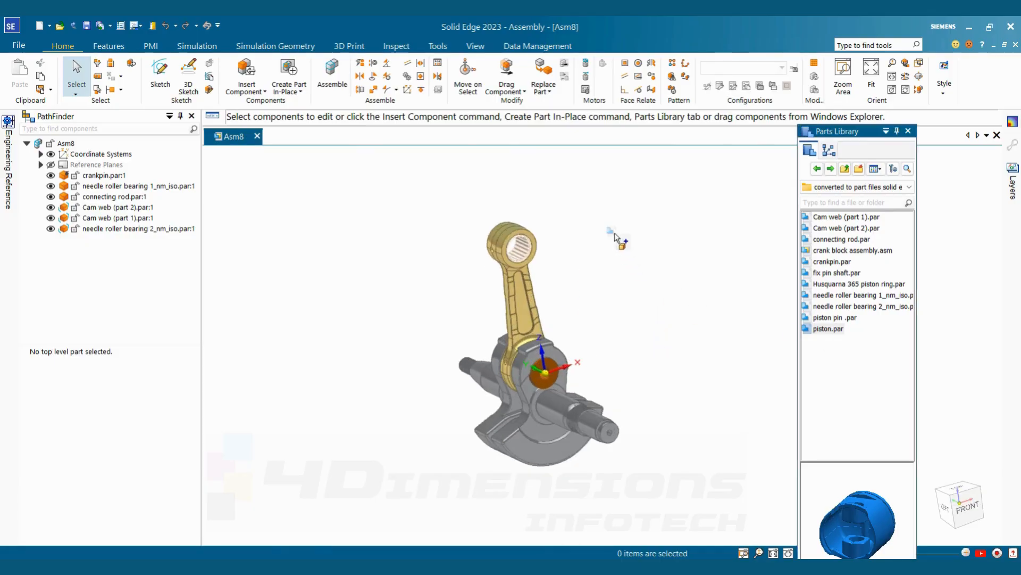
# - Insert piston.par from the parts library beside the connecting rod's small end
pyautogui.moveTo(615, 237); pyautogui.dragTo(617, 241)
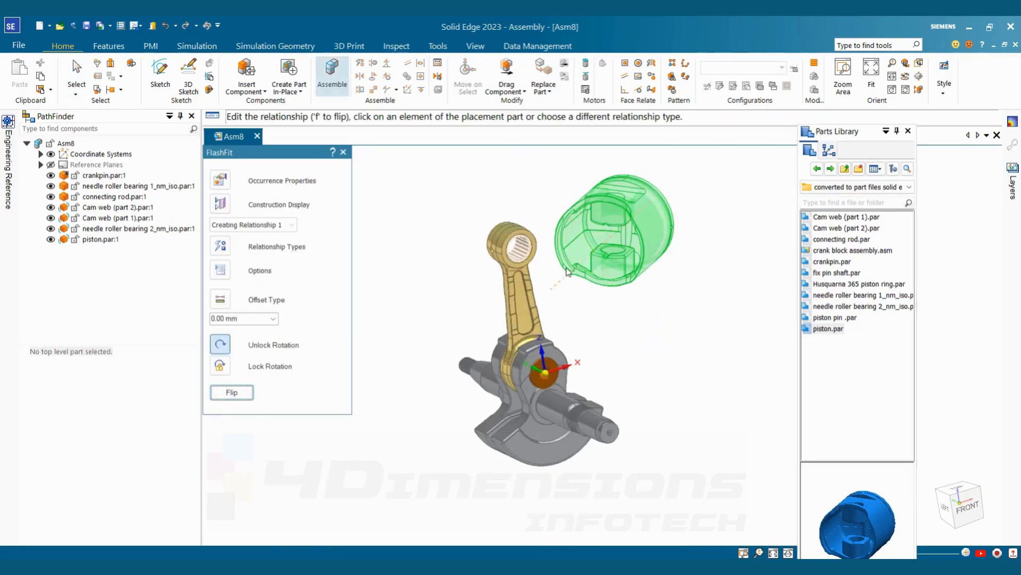
pyautogui.scroll(4, 568, 272)
pyautogui.press('Escape')
pyautogui.scroll(-4, 616, 231)
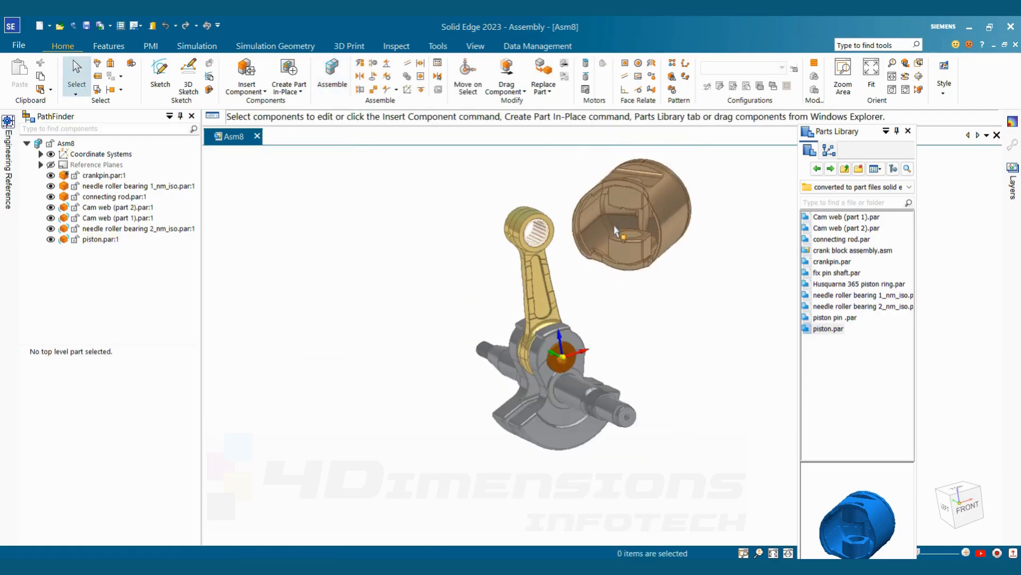
# - Axially align the piston's pin bore with the connecting rod's small-end bore using FlashFit, leaving rotation unlocked
pyautogui.scroll(-1, 615, 231)
pyautogui.scroll(1, 615, 231)
pyautogui.moveTo(615, 231); pyautogui.dragTo(614, 258, button='middle')
pyautogui.click(336, 79)
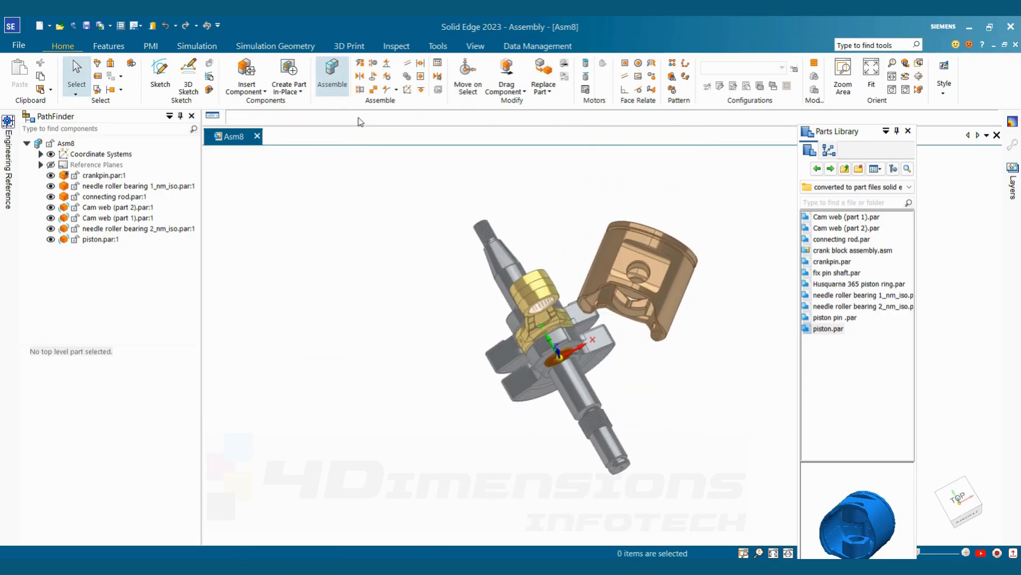
pyautogui.click(543, 297)
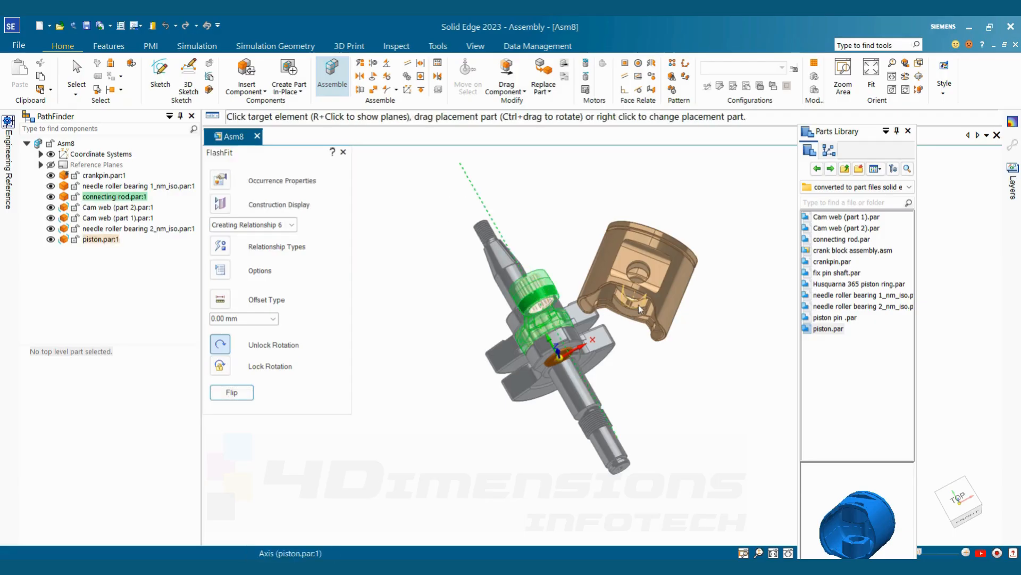
pyautogui.scroll(5, 639, 304)
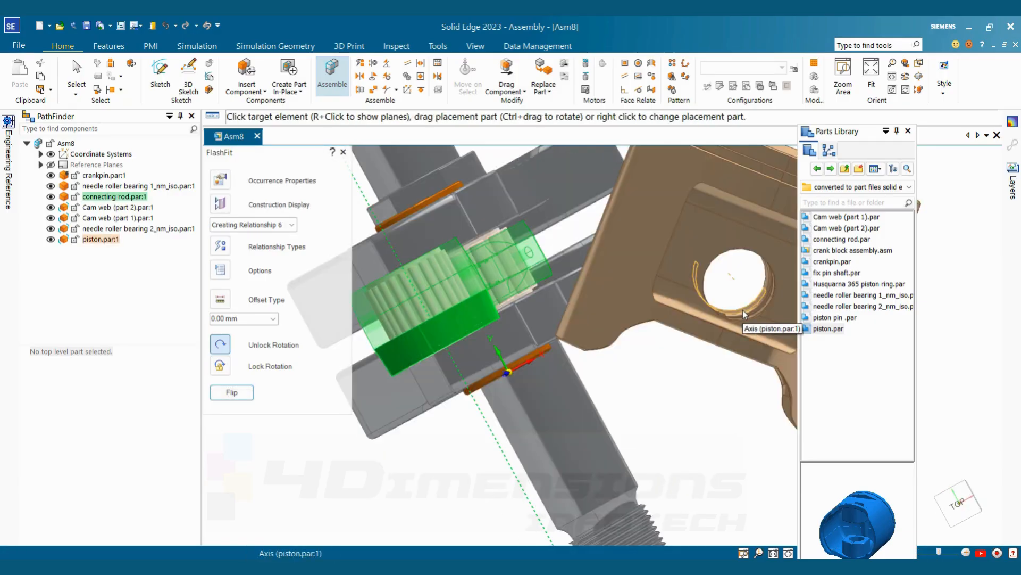
pyautogui.click(743, 314)
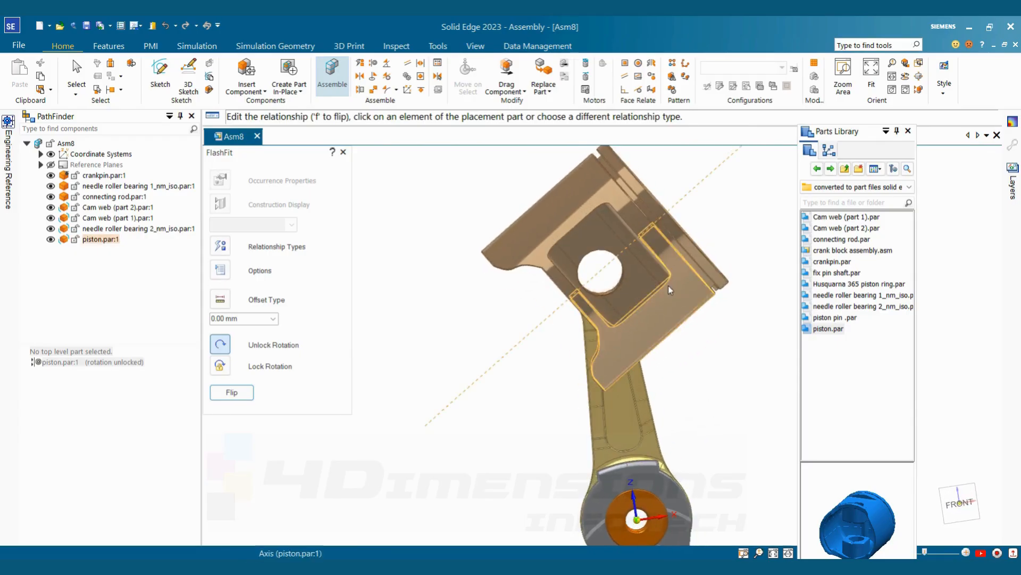
# - Center the piston's two flat outer pin-bore faces on the side faces of the connecting rod's small end with a double Center-Plane relationship
pyautogui.scroll(-5, 672, 285)
pyautogui.moveTo(672, 286); pyautogui.dragTo(687, 282, button='middle')
pyautogui.scroll(6, 688, 282)
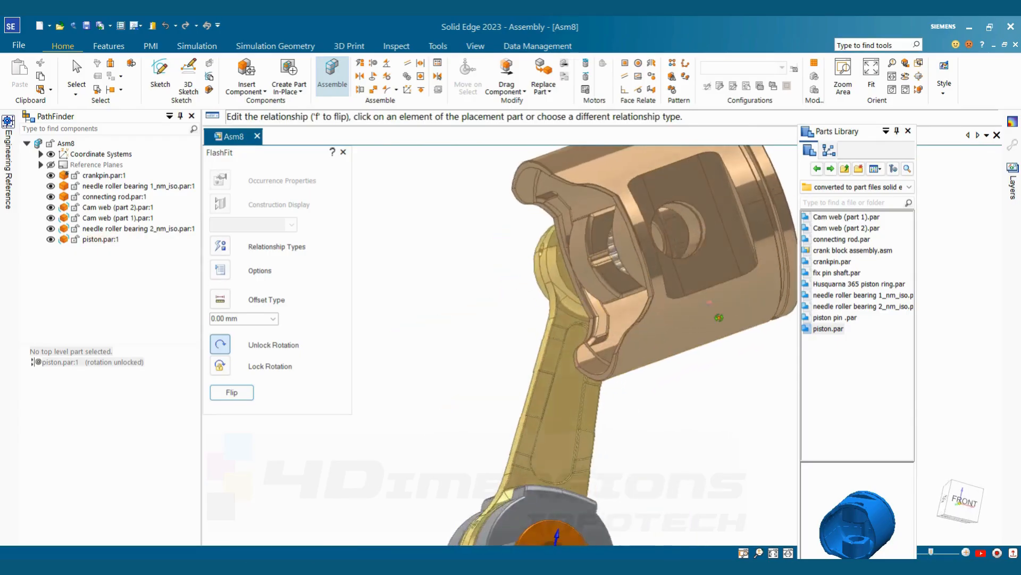
pyautogui.scroll(-1, 681, 313)
pyautogui.scroll(-2, 681, 315)
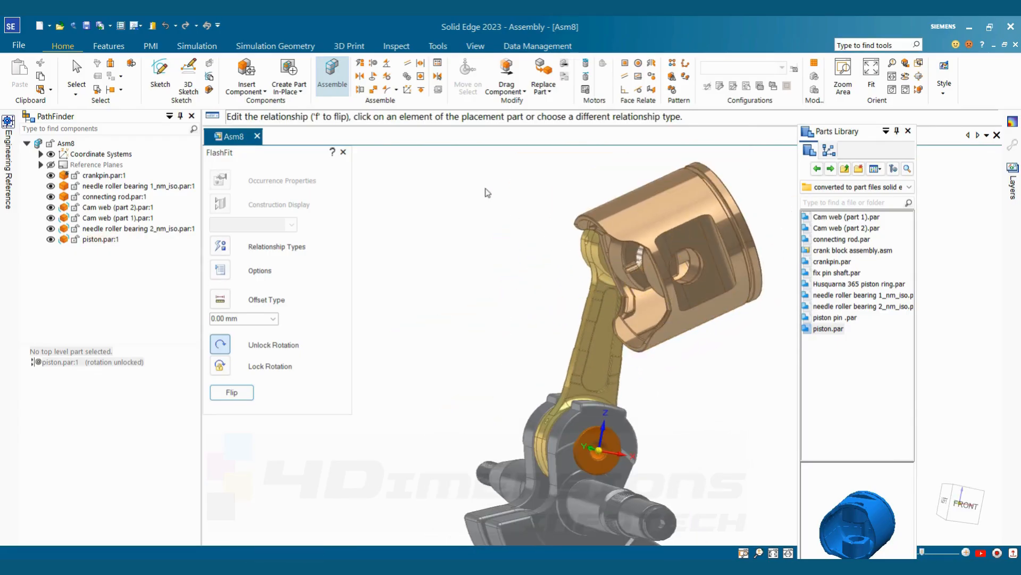
pyautogui.click(421, 66)
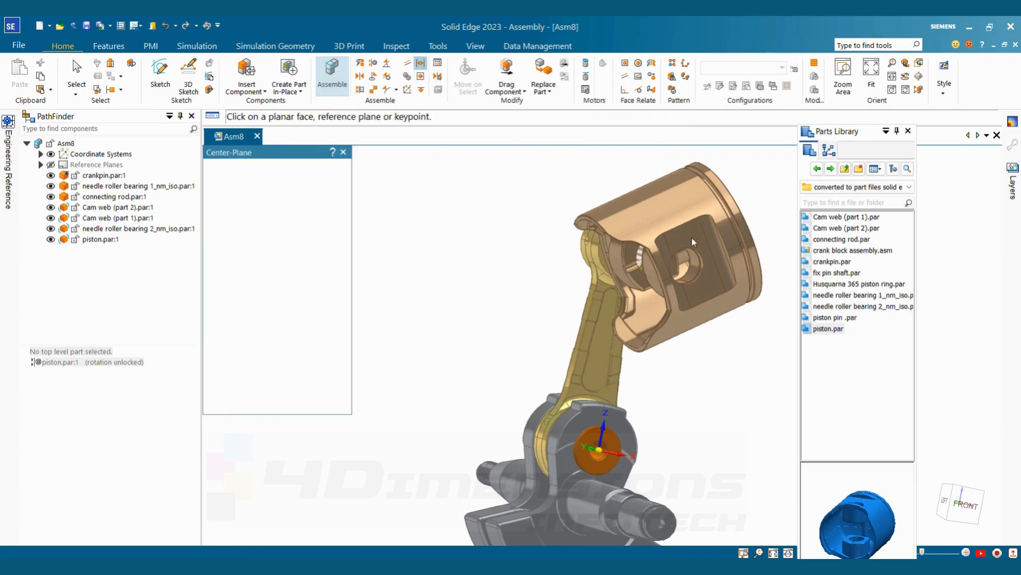
pyautogui.click(690, 240)
pyautogui.moveTo(666, 254); pyautogui.dragTo(741, 288, button='middle')
pyautogui.scroll(3, 685, 253)
pyautogui.click(685, 253)
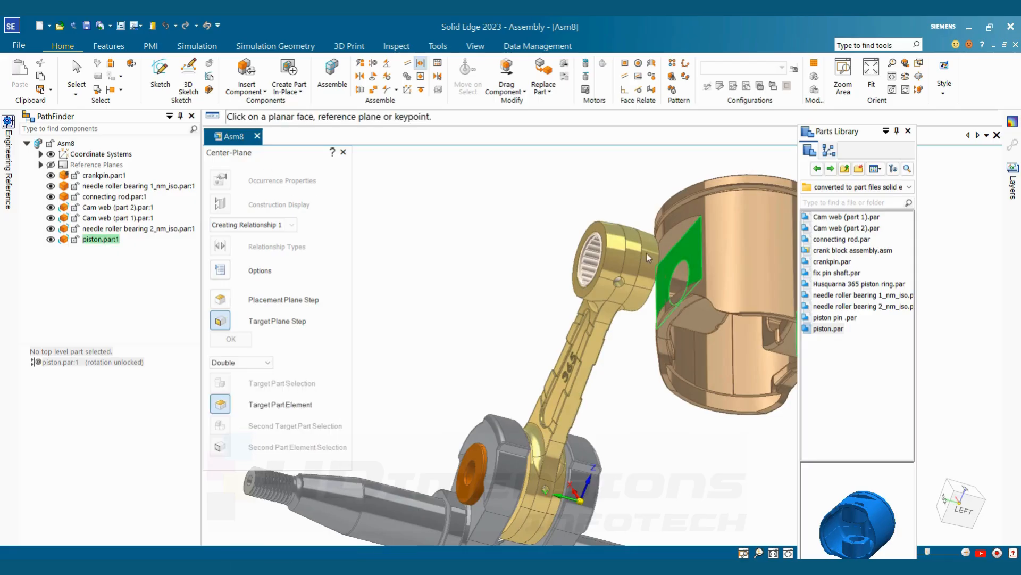
pyautogui.scroll(4, 647, 254)
pyautogui.click(601, 226)
pyautogui.moveTo(601, 226); pyautogui.dragTo(570, 213, button='middle')
pyautogui.click(648, 260)
pyautogui.press('Escape')
pyautogui.scroll(-5, 469, 233)
pyautogui.scroll(3, 518, 300)
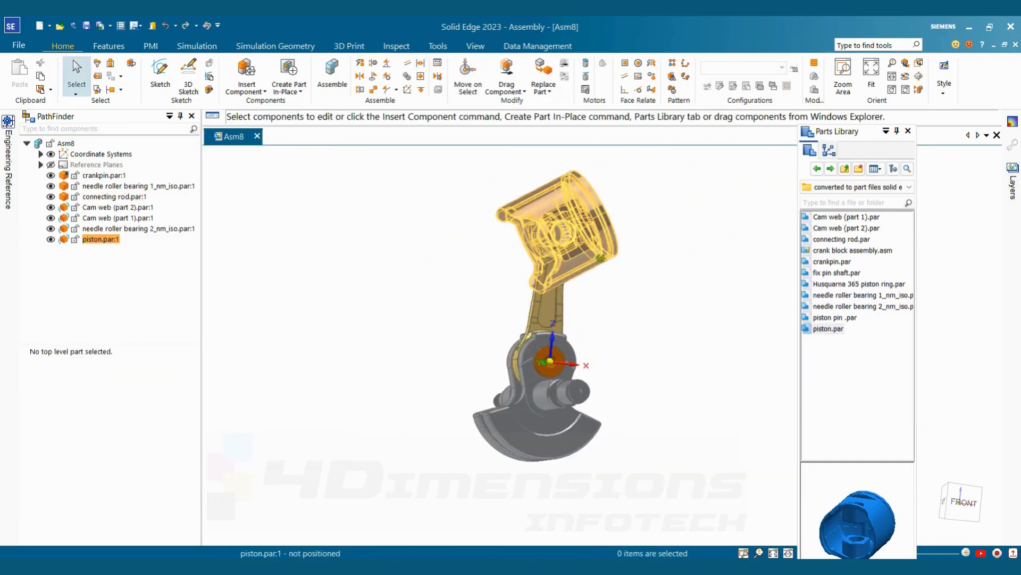
# - Show the assembly's reference planes and turn on the reference planes of the piston component
pyautogui.moveTo(574, 261); pyautogui.dragTo(600, 294, button='middle')
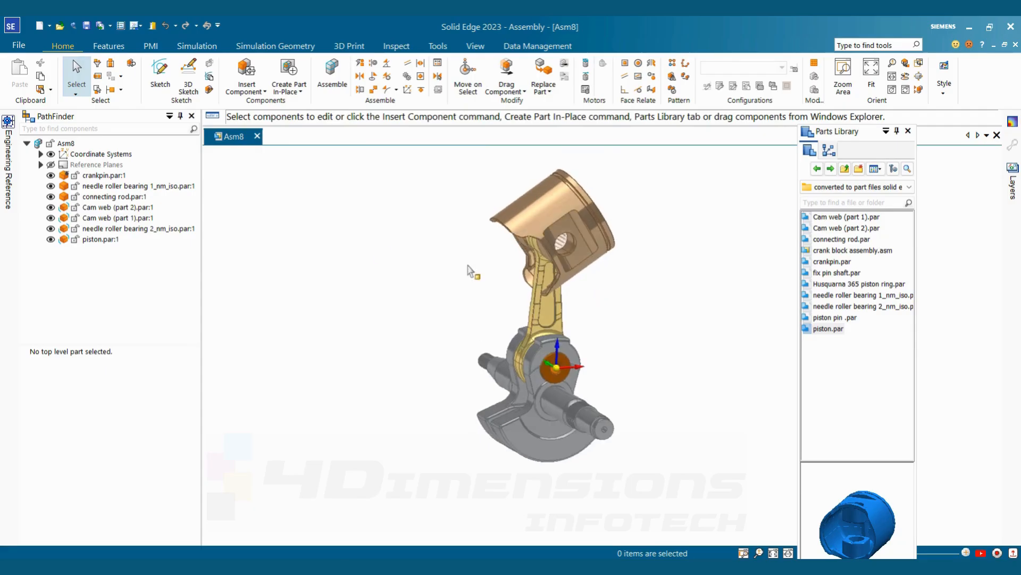
pyautogui.click(51, 165)
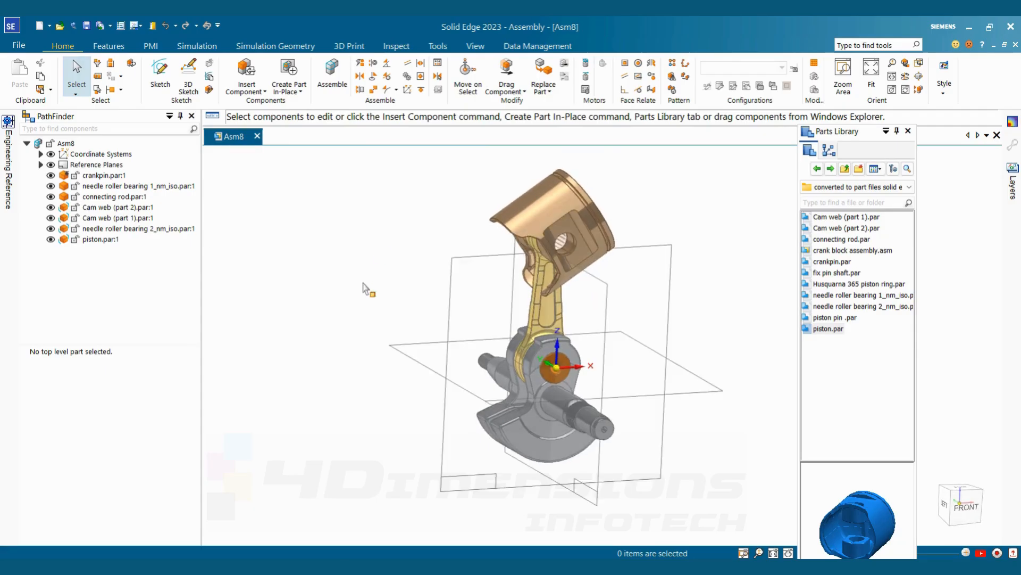
pyautogui.scroll(-2, 364, 284)
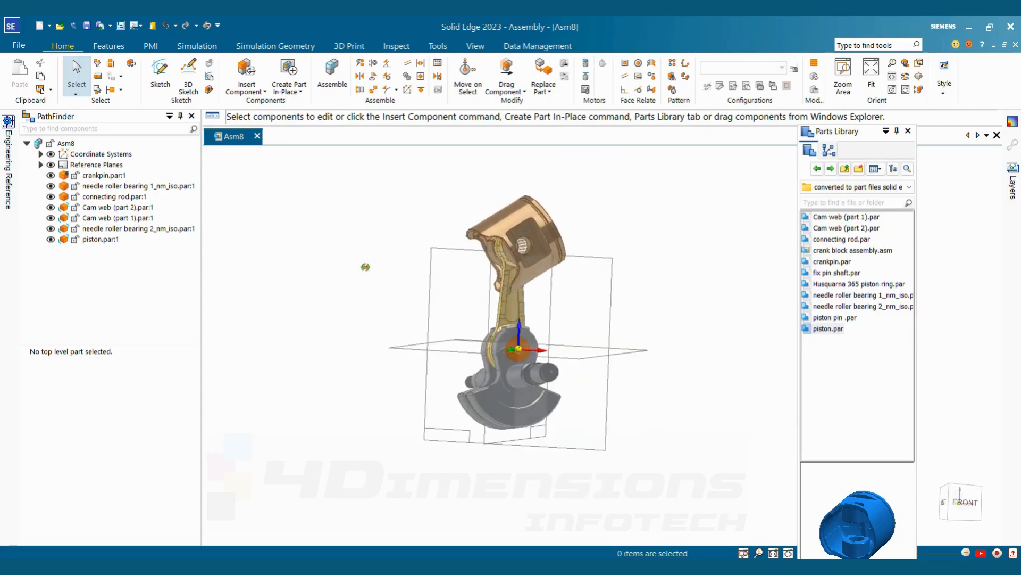
pyautogui.click(503, 223)
pyautogui.rightClick(503, 222)
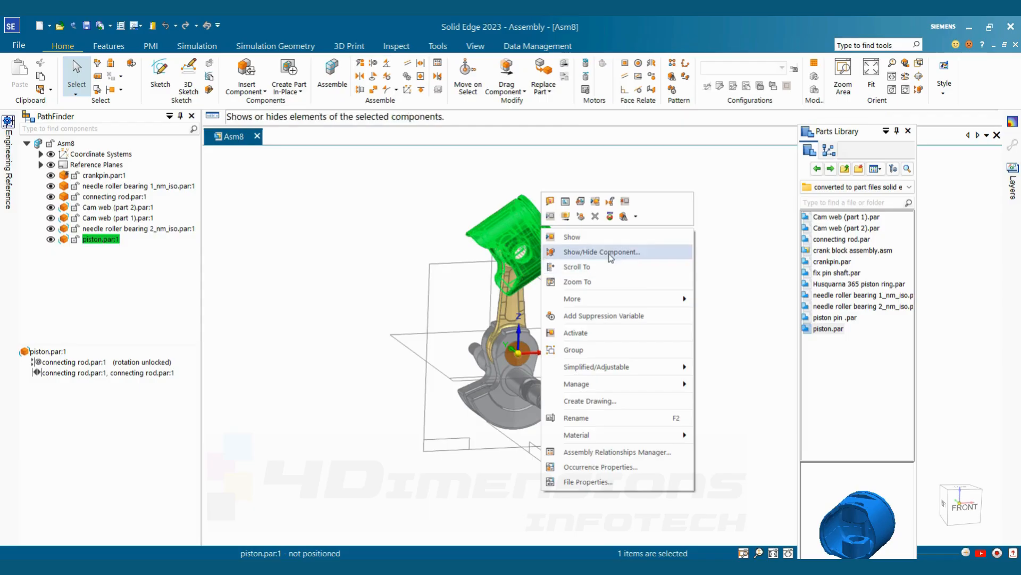
pyautogui.click(606, 252)
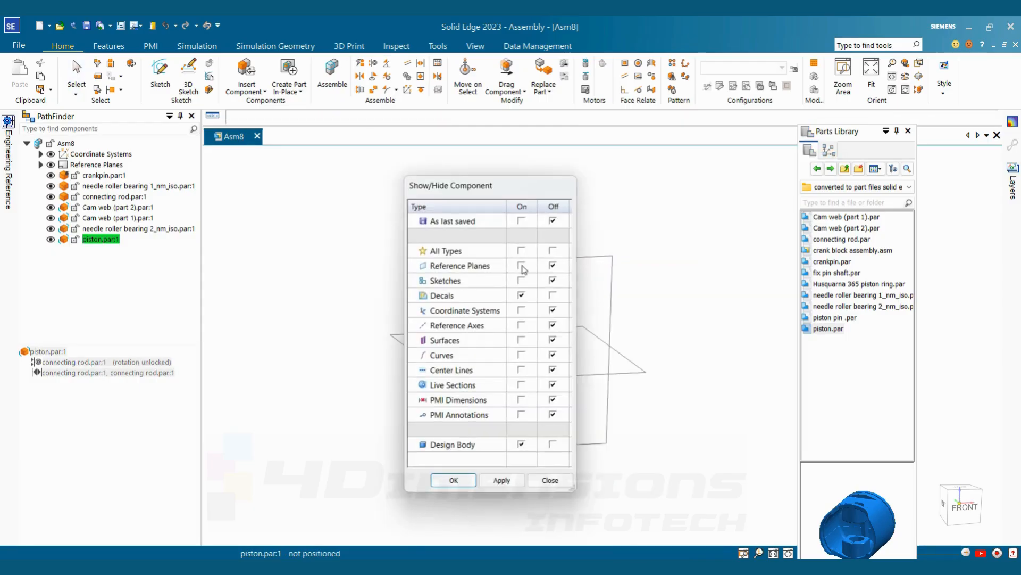
pyautogui.click(500, 479)
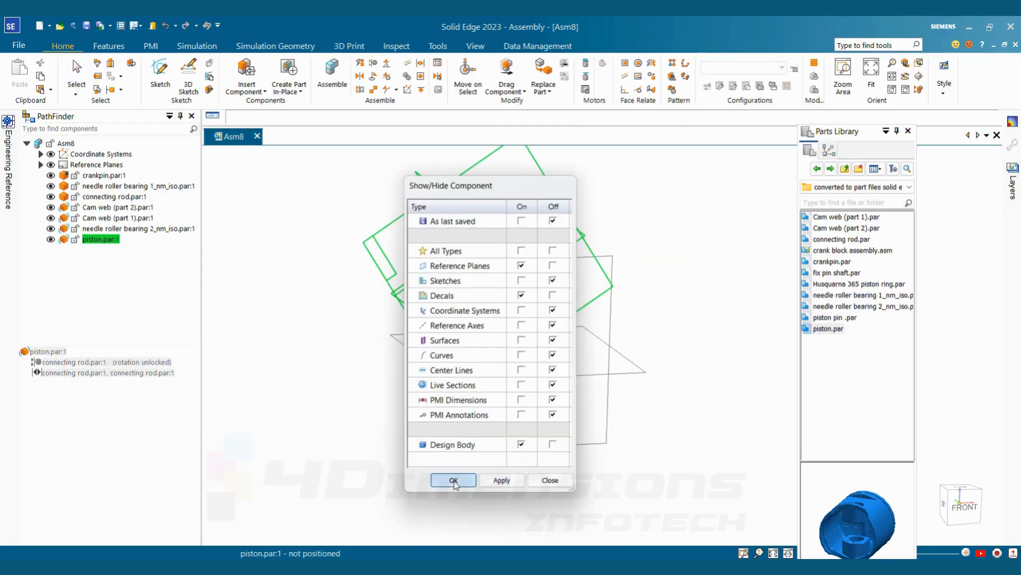
pyautogui.click(454, 480)
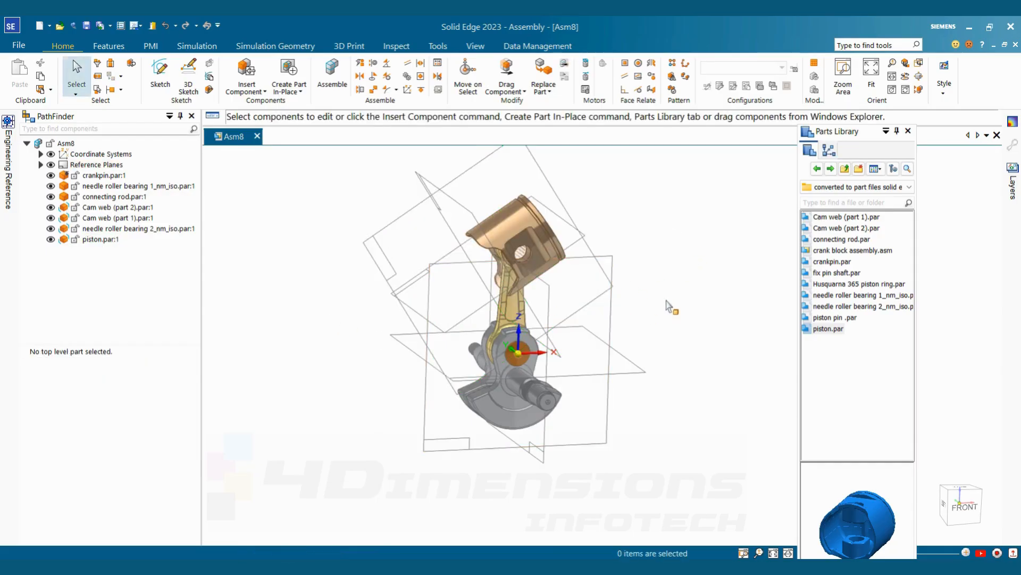
# - Align the piston's lengthwise reference plane with the assembly's Right (yz) plane at 0.00 mm offset using FlashFit, so the piston stands upright
pyautogui.click(336, 85)
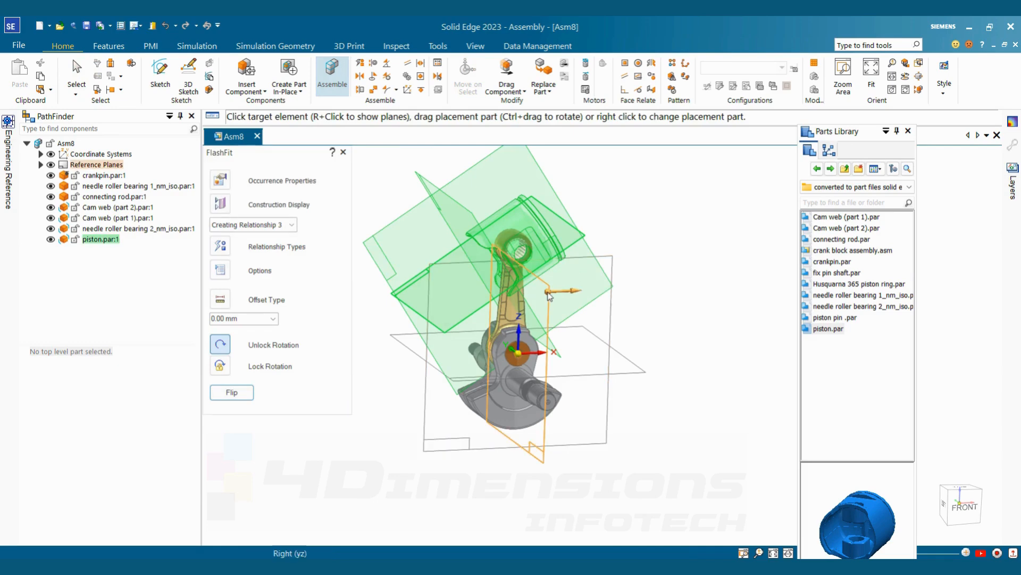
pyautogui.click(550, 298)
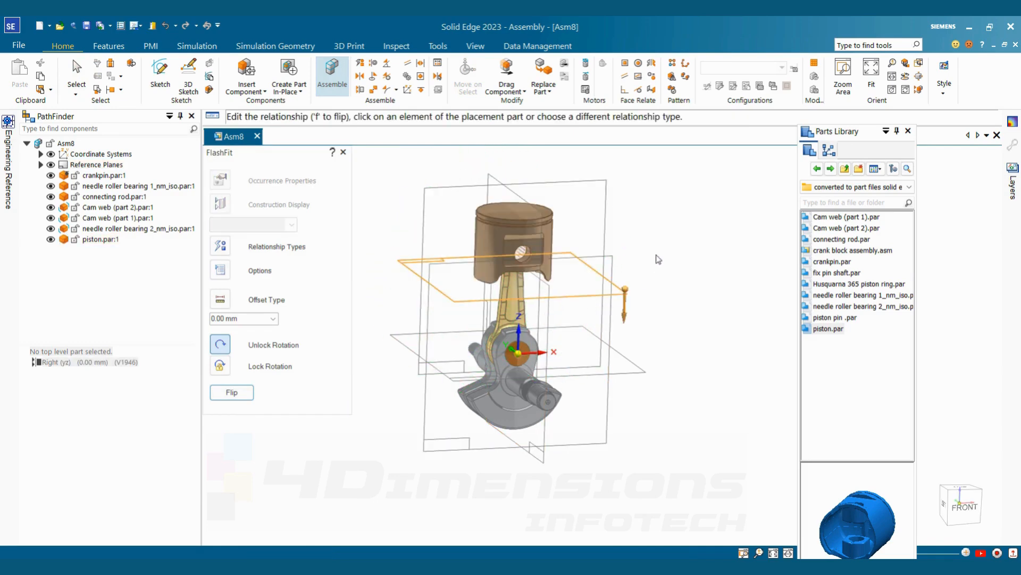
pyautogui.press('Escape')
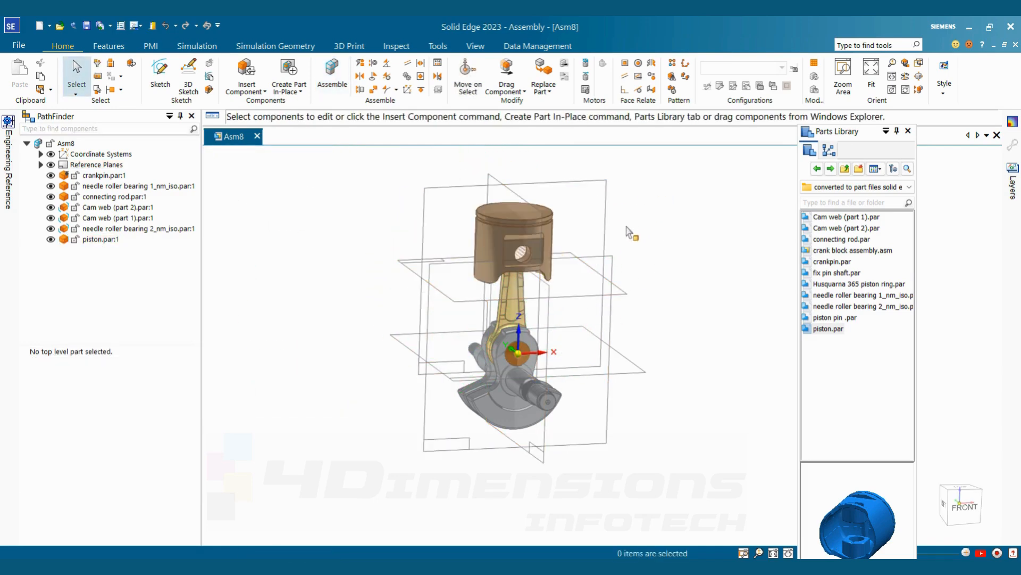
# - Hide the assembly's reference planes
pyautogui.moveTo(596, 205); pyautogui.dragTo(665, 247, button='middle')
pyautogui.scroll(2, 566, 202)
pyautogui.scroll(1, 564, 197)
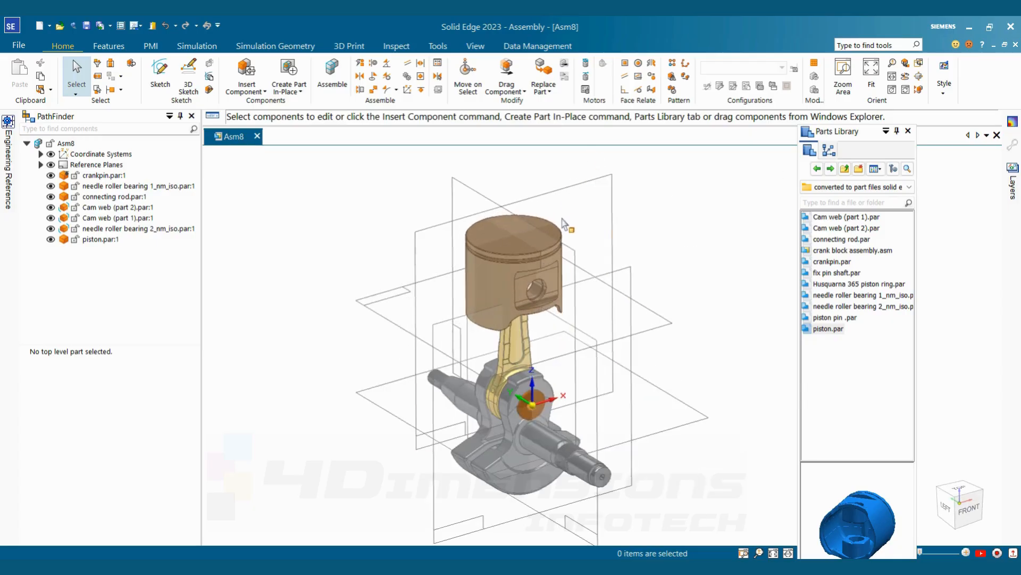
pyautogui.click(49, 165)
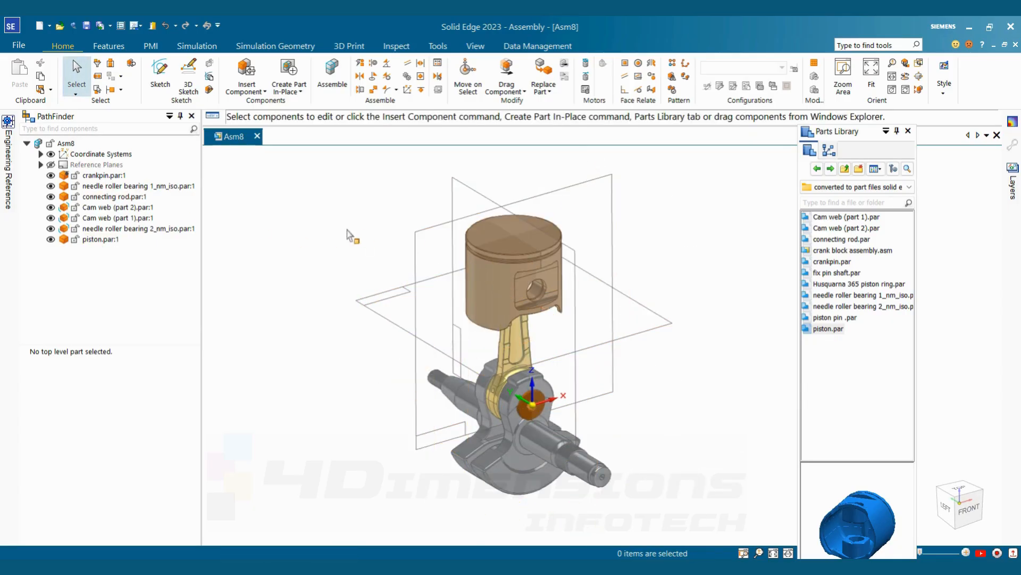
# - Turn off the display of the piston component's reference planes
pyautogui.click(509, 245)
pyautogui.rightClick(559, 243)
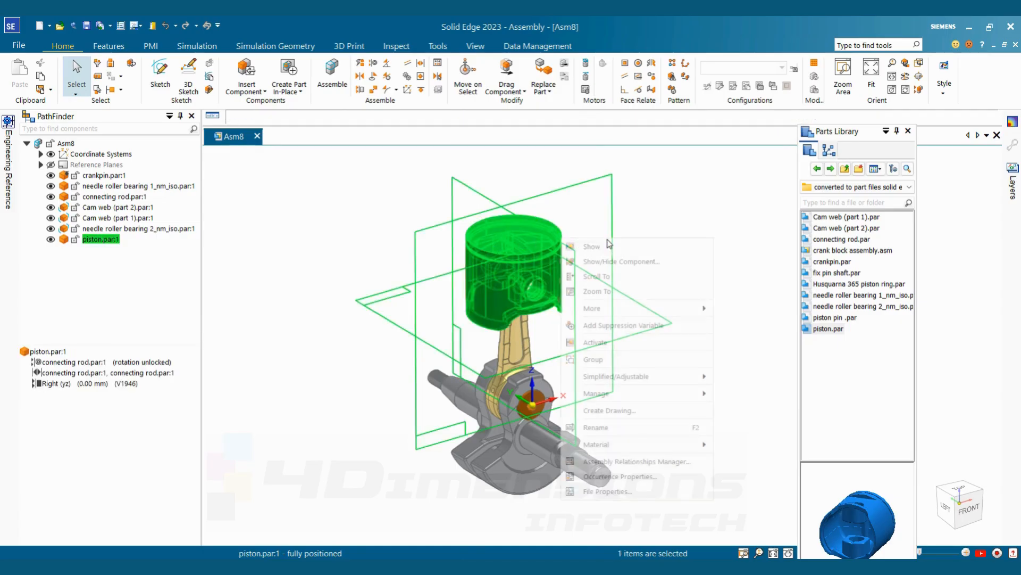
pyautogui.click(615, 261)
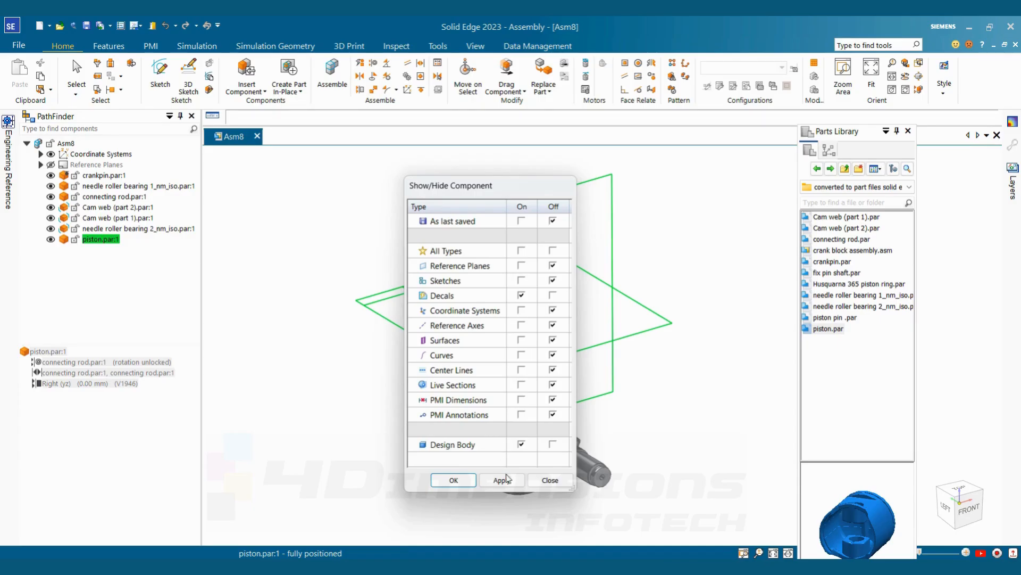
pyautogui.click(502, 479)
pyautogui.click(454, 480)
pyautogui.press('Escape')
# - Insert piston pin .par from the parts library and axially align it with the piston's pin bore using FlashFit, leaving rotation unlocked
pyautogui.moveTo(289, 304); pyautogui.dragTo(698, 309, button='middle')
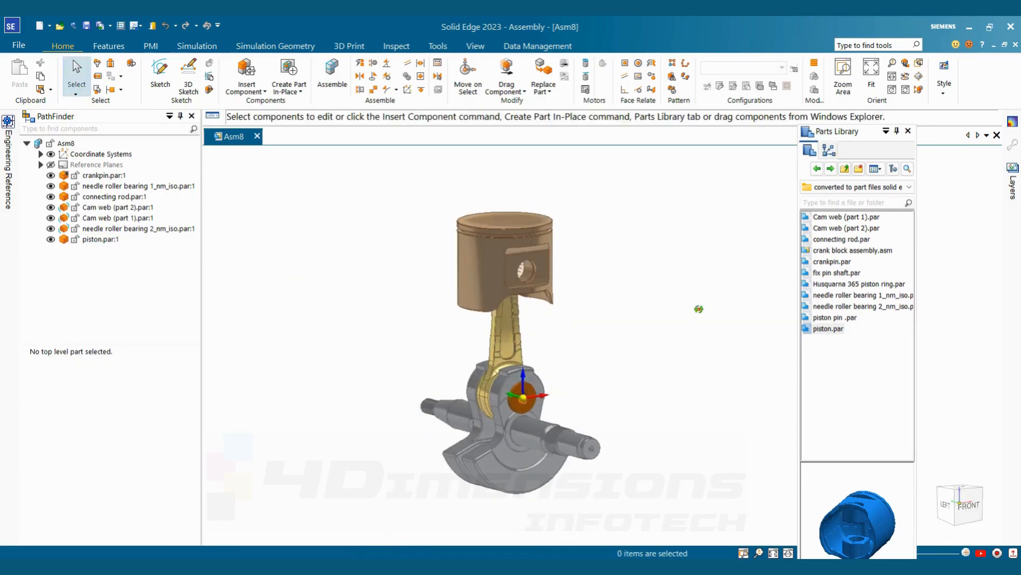
pyautogui.scroll(3, 611, 326)
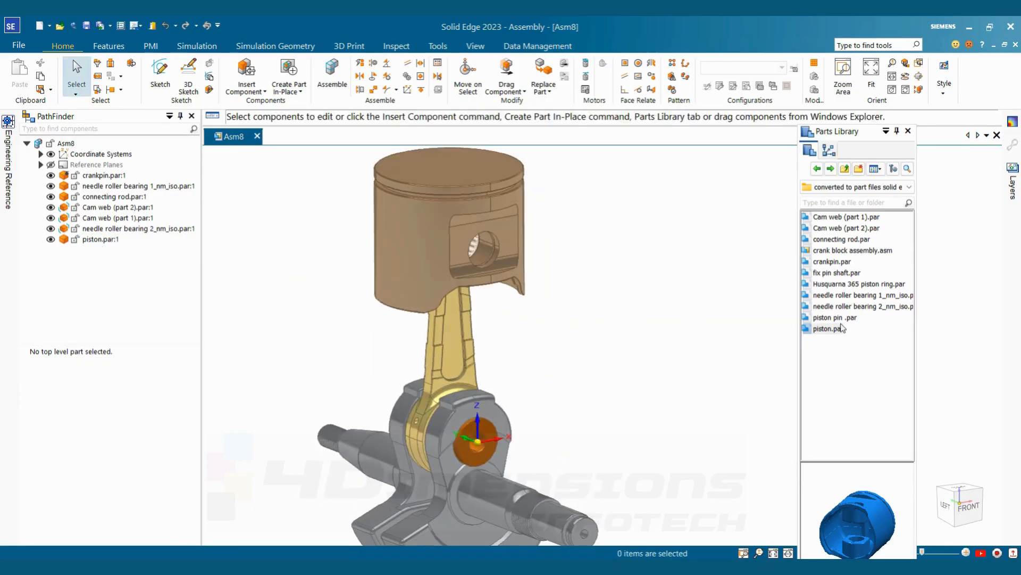
pyautogui.moveTo(834, 317); pyautogui.dragTo(612, 223)
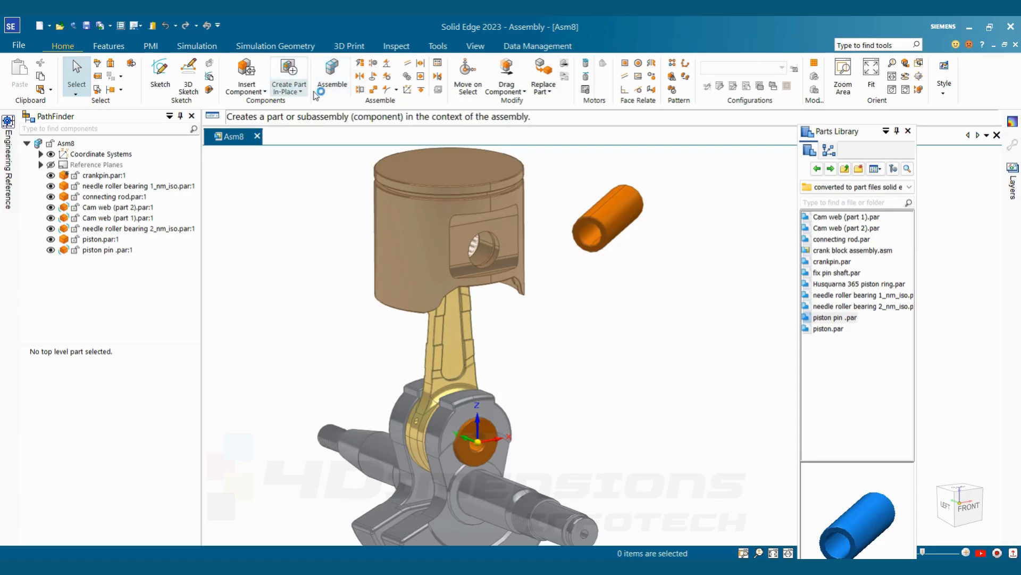
pyautogui.click(620, 223)
pyautogui.click(491, 258)
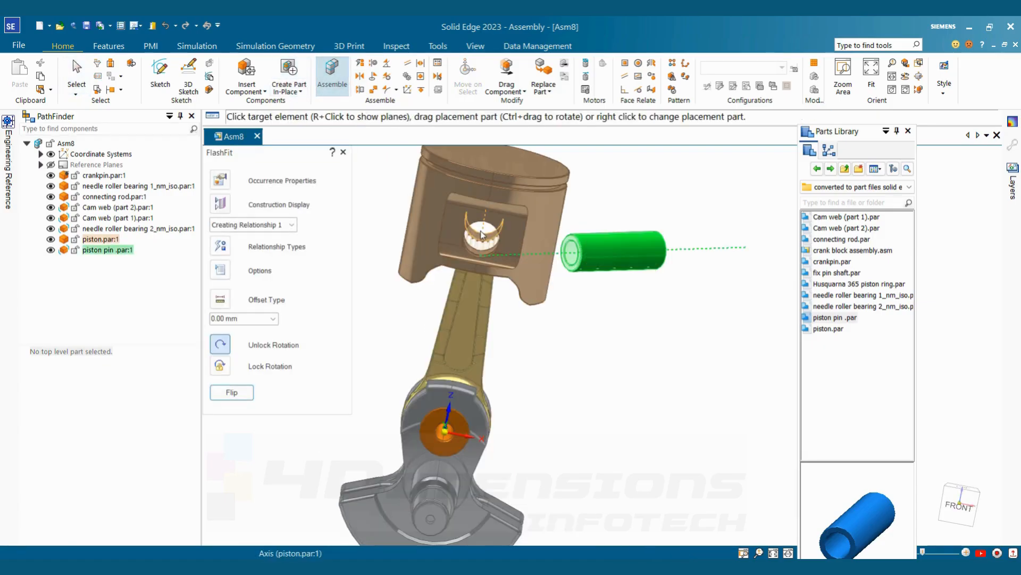
pyautogui.click(481, 234)
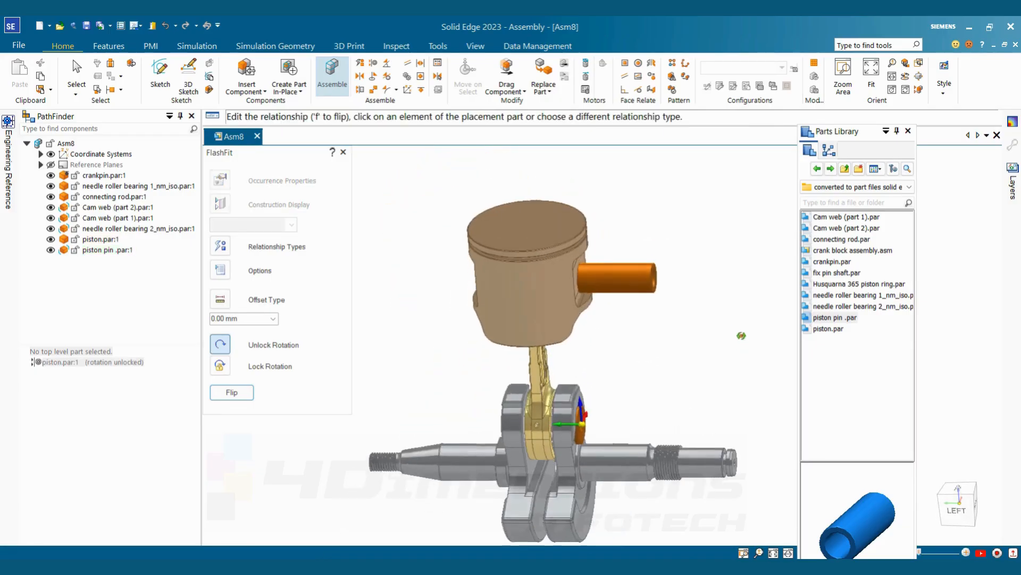
# - Center the piston pin's two end faces between the piston's two flat outer pin-bore faces with a double Center-Plane relationship
pyautogui.click(420, 63)
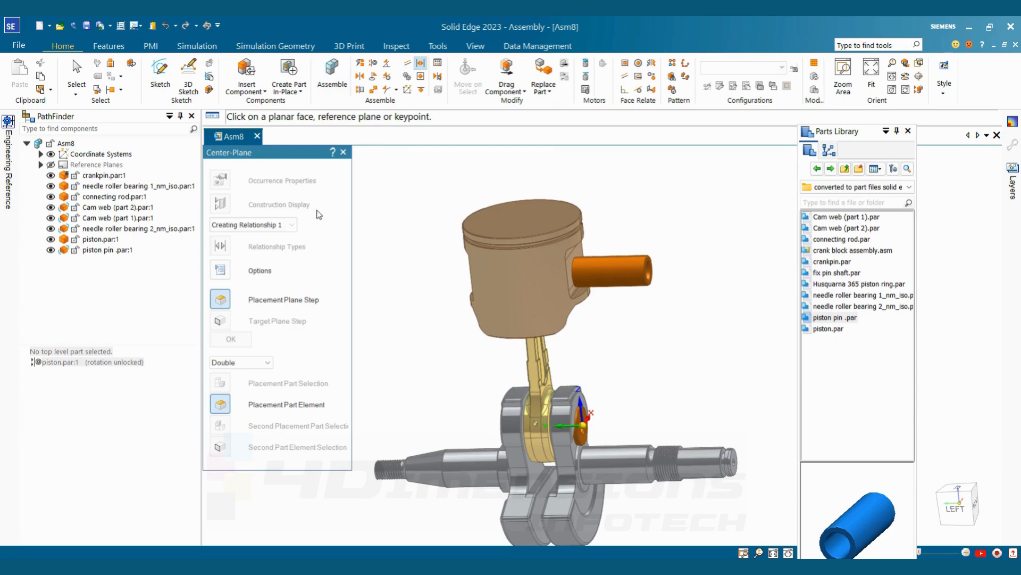
pyautogui.scroll(5, 645, 290)
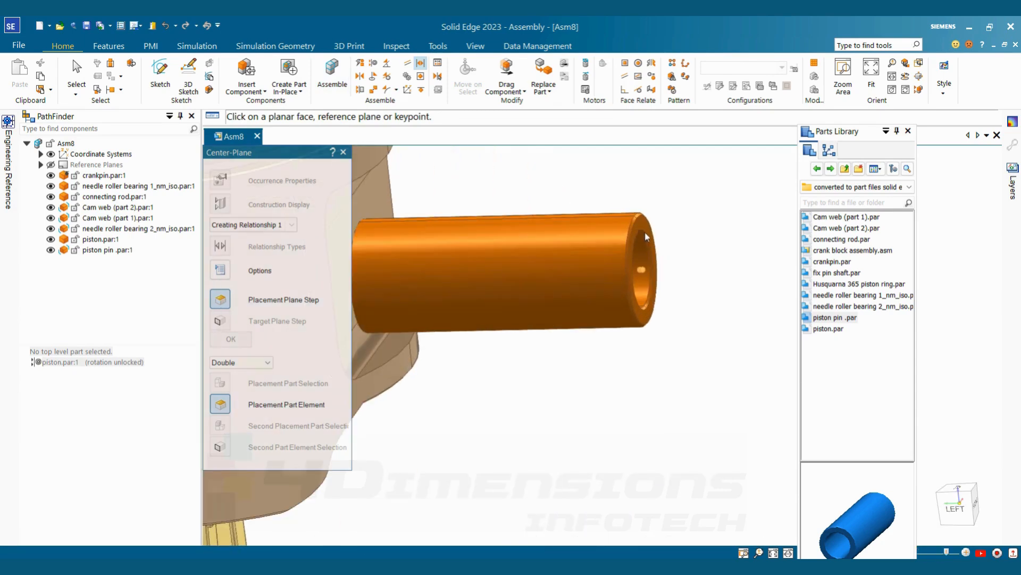
pyautogui.click(657, 263)
pyautogui.scroll(-4, 657, 263)
pyautogui.moveTo(684, 255); pyautogui.dragTo(616, 235, button='middle')
pyautogui.scroll(3, 506, 258)
pyautogui.scroll(2, 429, 255)
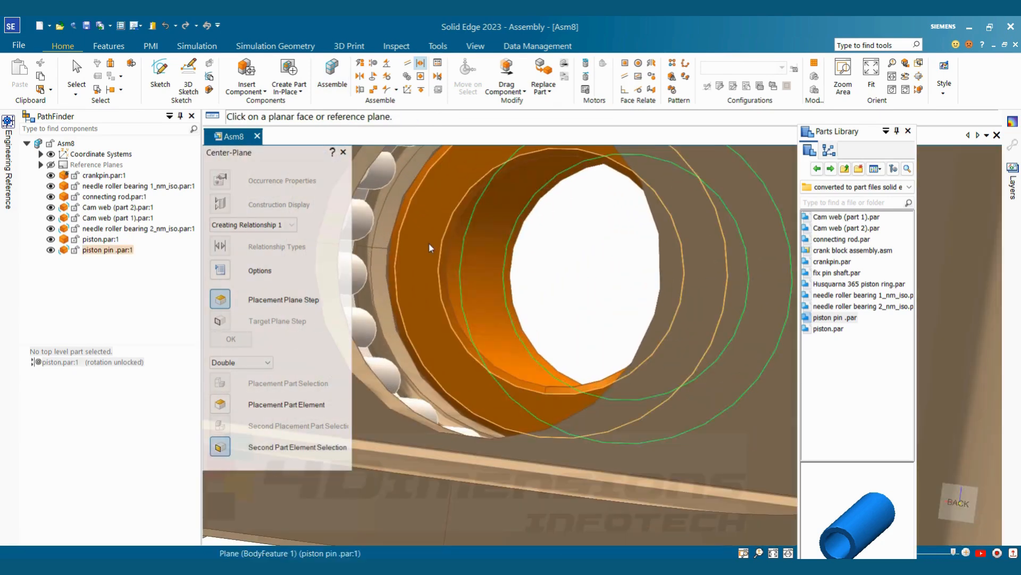
pyautogui.click(429, 248)
pyautogui.scroll(-2, 431, 248)
pyautogui.scroll(-3, 428, 248)
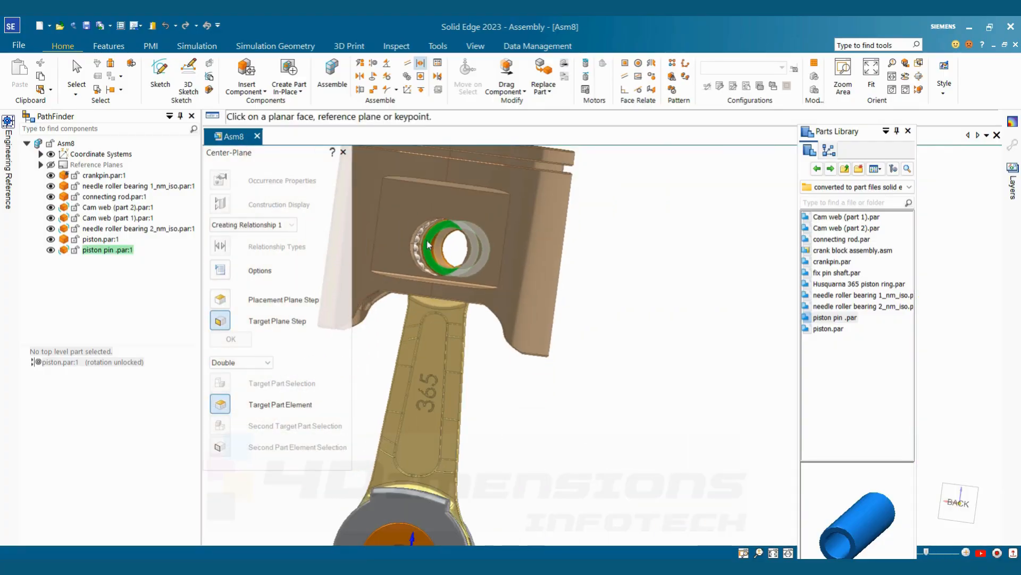
pyautogui.click(406, 203)
pyautogui.scroll(-2, 487, 255)
pyautogui.scroll(-1, 556, 297)
pyautogui.moveTo(556, 297); pyautogui.dragTo(503, 245, button='middle')
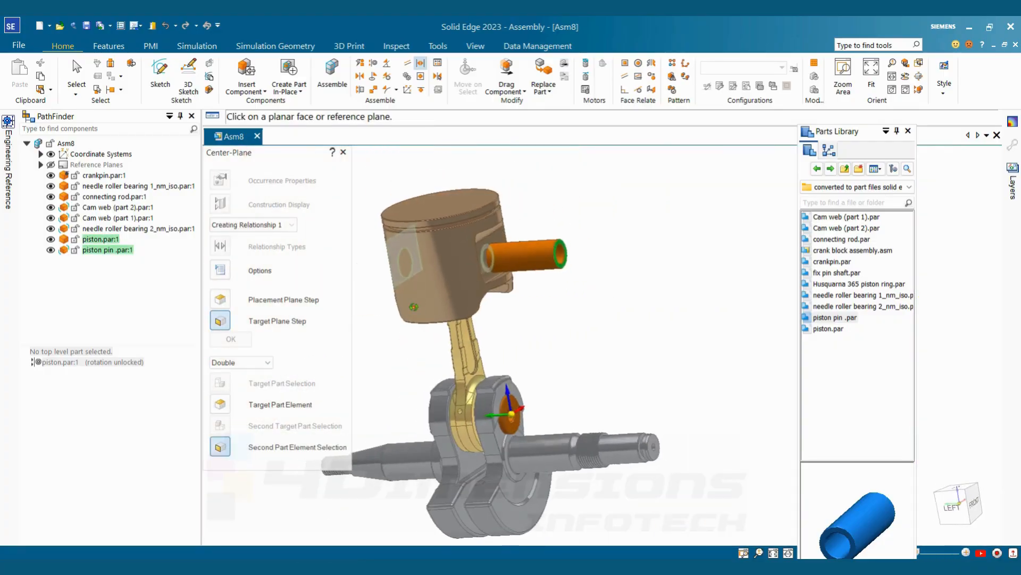
pyautogui.click(500, 243)
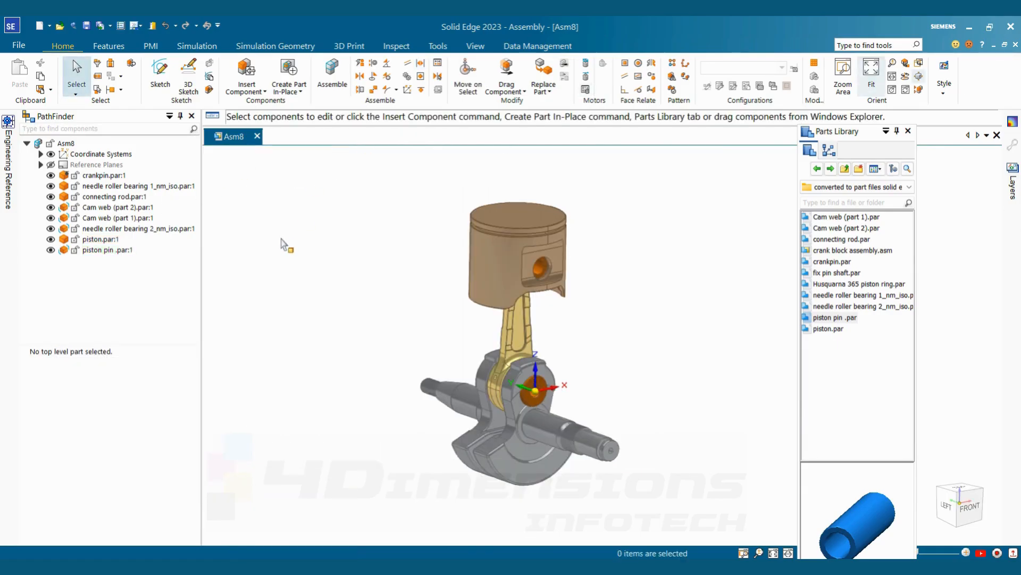
# - Turn on the reference planes of Cam web (part 2) and show the assembly's reference planes
pyautogui.click(109, 208)
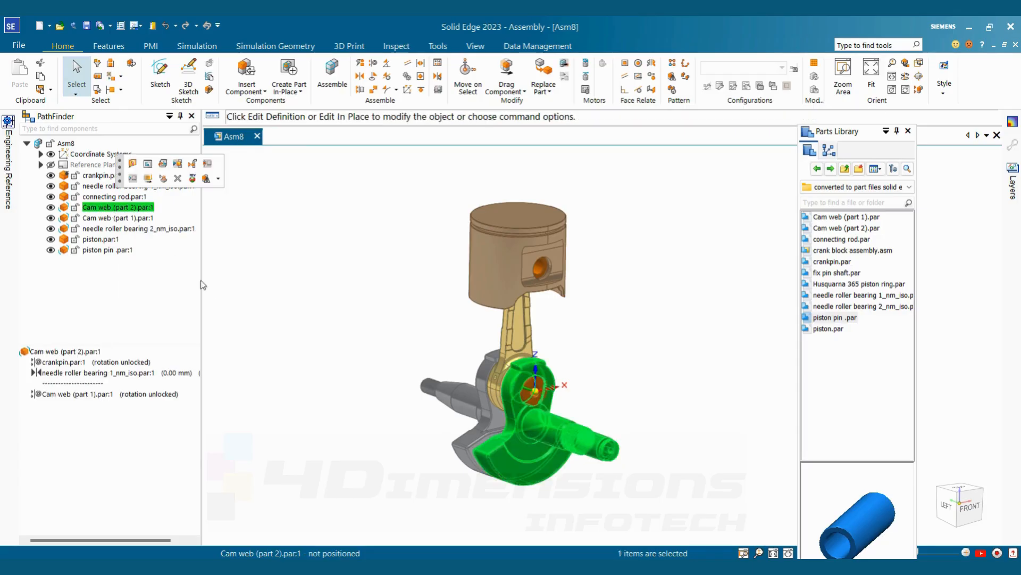
pyautogui.rightClick(364, 382)
pyautogui.click(352, 381)
pyautogui.click(484, 451)
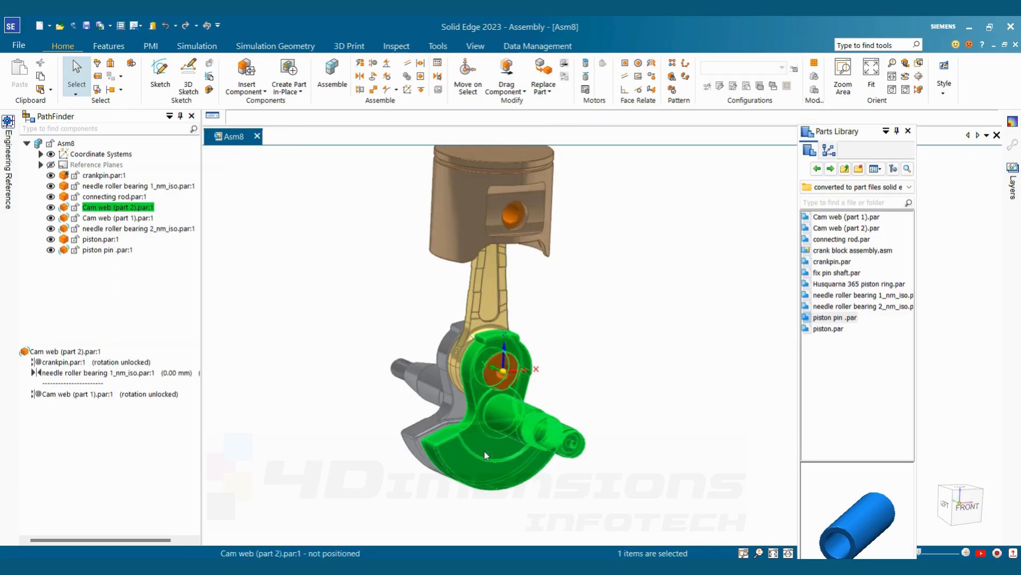
pyautogui.rightClick(485, 452)
pyautogui.click(541, 217)
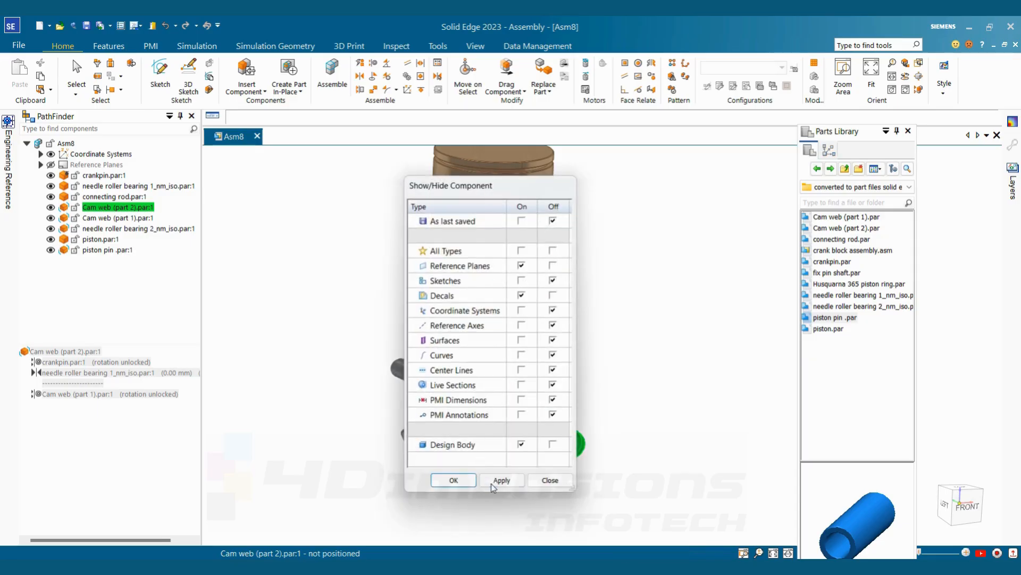
pyautogui.click(500, 480)
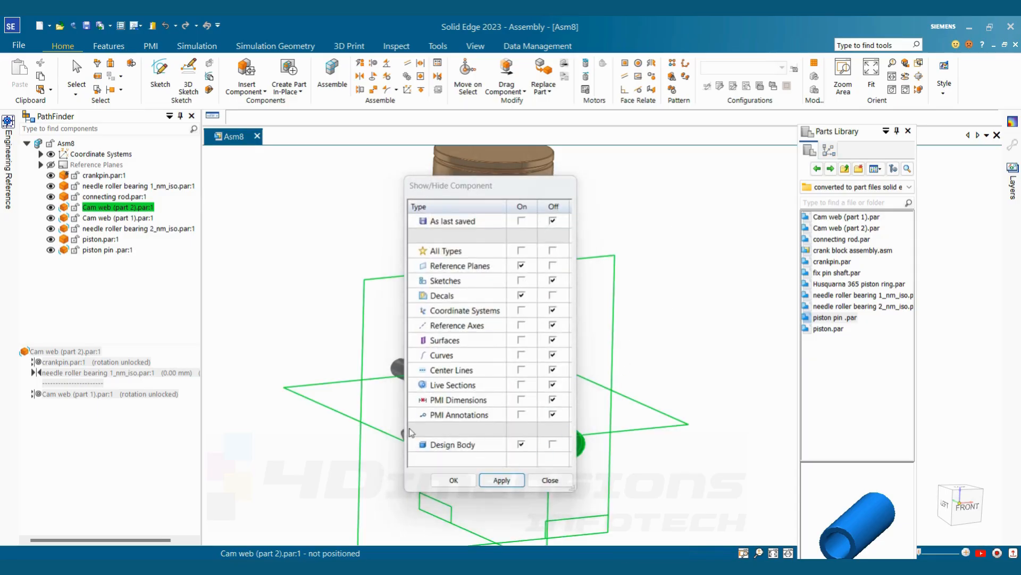
pyautogui.click(462, 480)
pyautogui.click(637, 317)
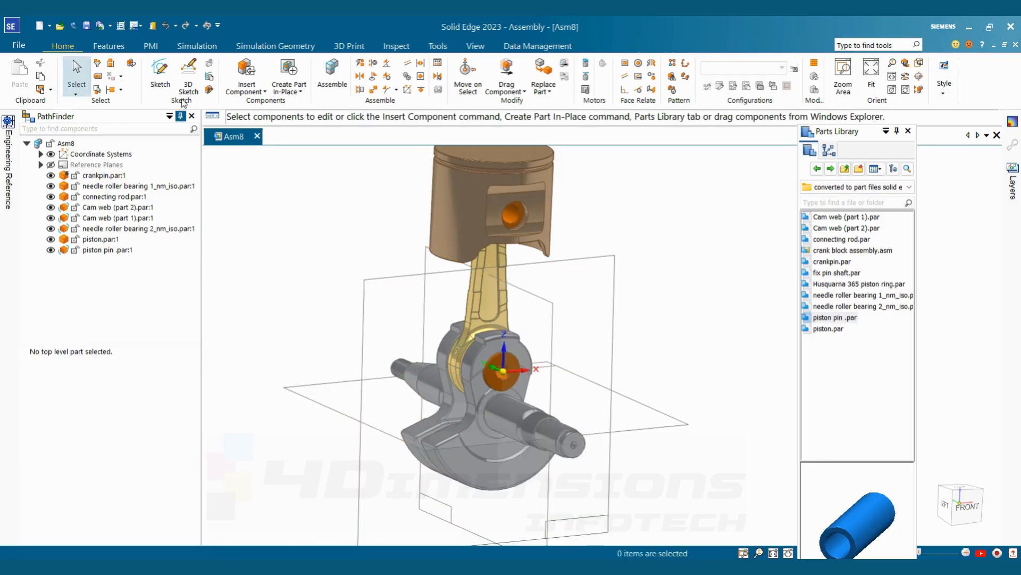
pyautogui.click(51, 165)
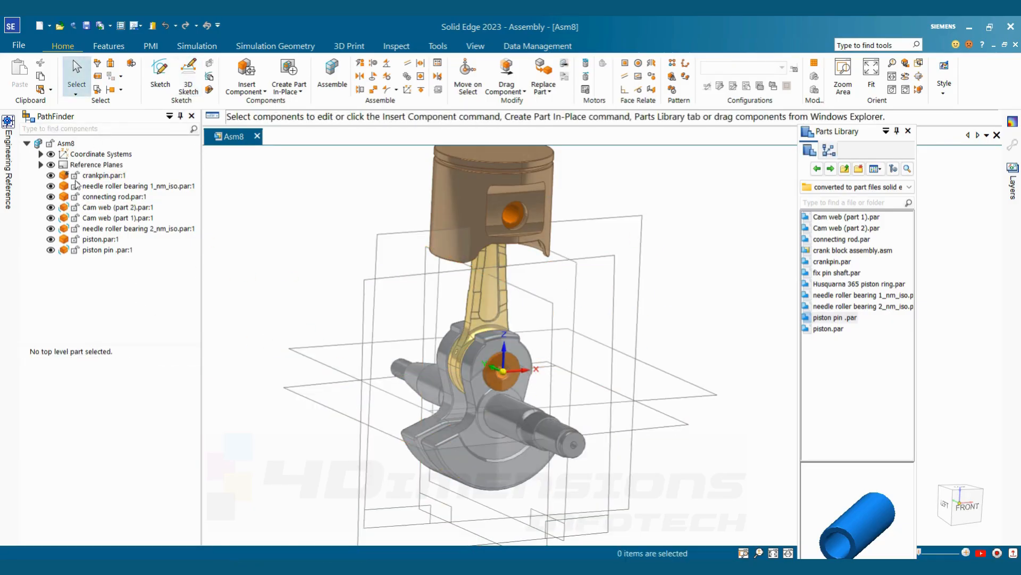
# - Align the Right (yz) plane of Cam web (part 2) with the assembly's matching vertical reference plane at 0.00 mm offset using FlashFit
pyautogui.hotkey('ctrl', 'f')
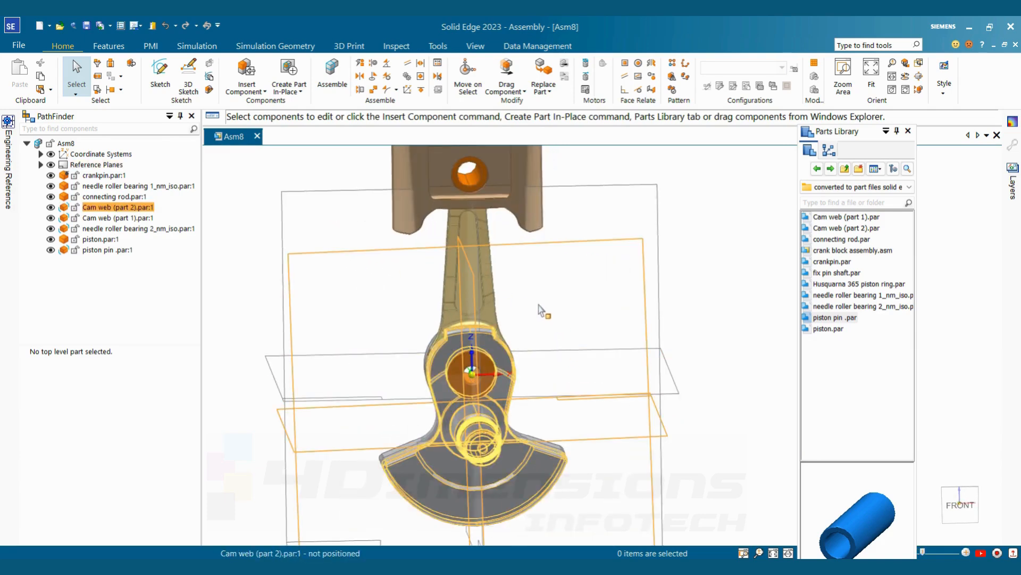
pyautogui.scroll(2, 538, 301)
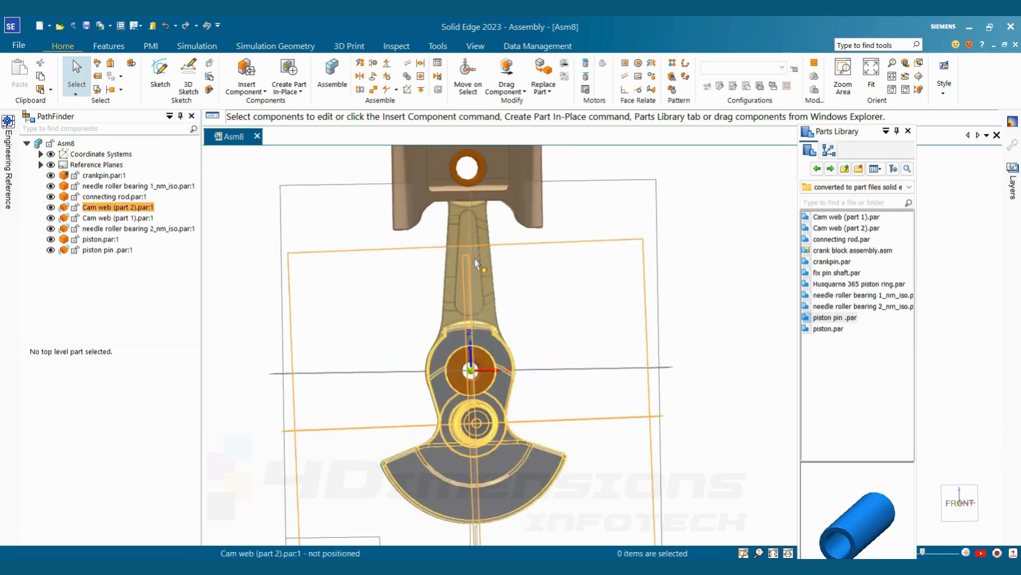
pyautogui.scroll(2, 472, 266)
pyautogui.scroll(1, 472, 266)
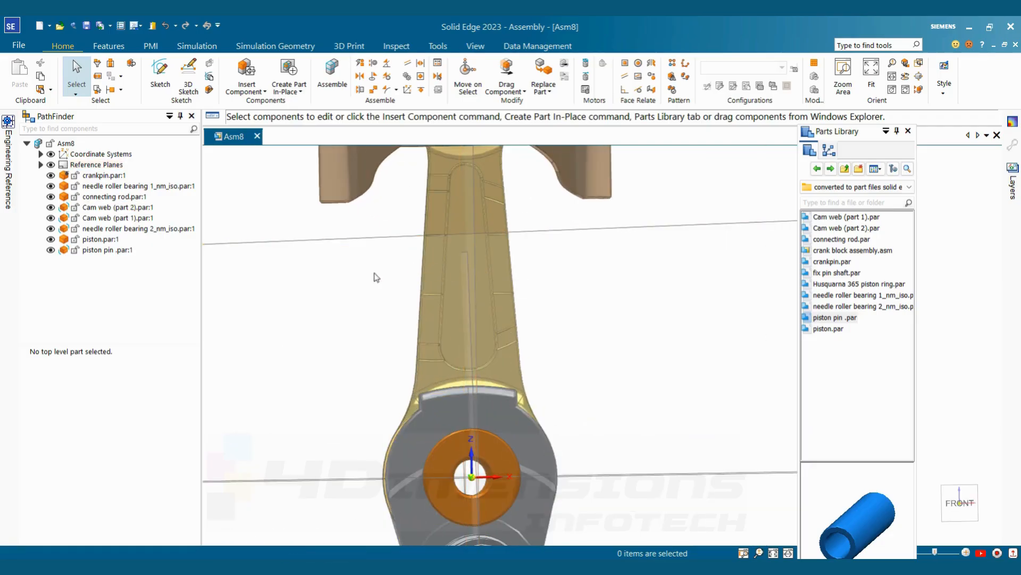
pyautogui.click(412, 265)
pyautogui.click(465, 272)
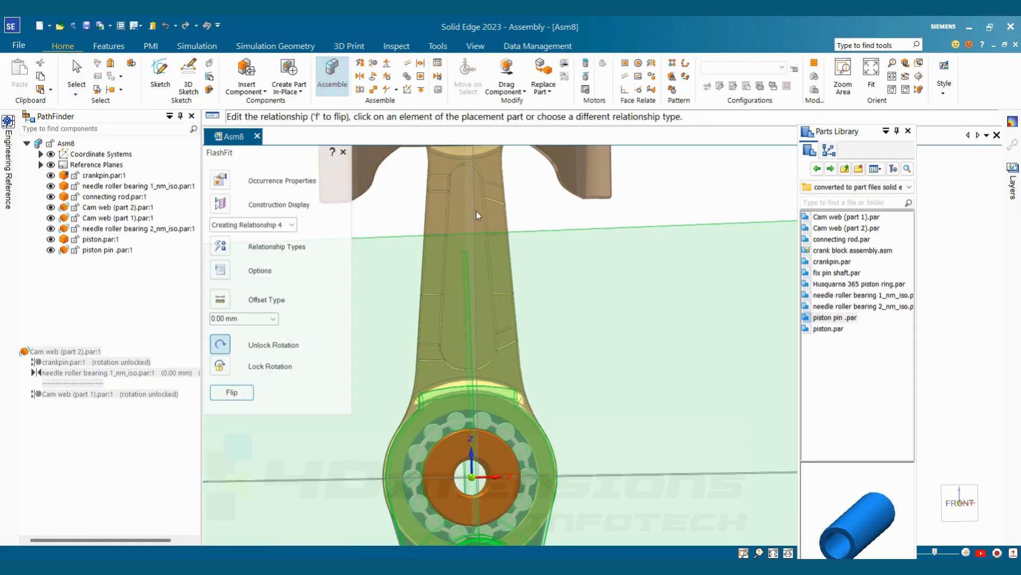
pyautogui.scroll(-5, 516, 302)
pyautogui.moveTo(516, 302); pyautogui.dragTo(573, 446, button='middle')
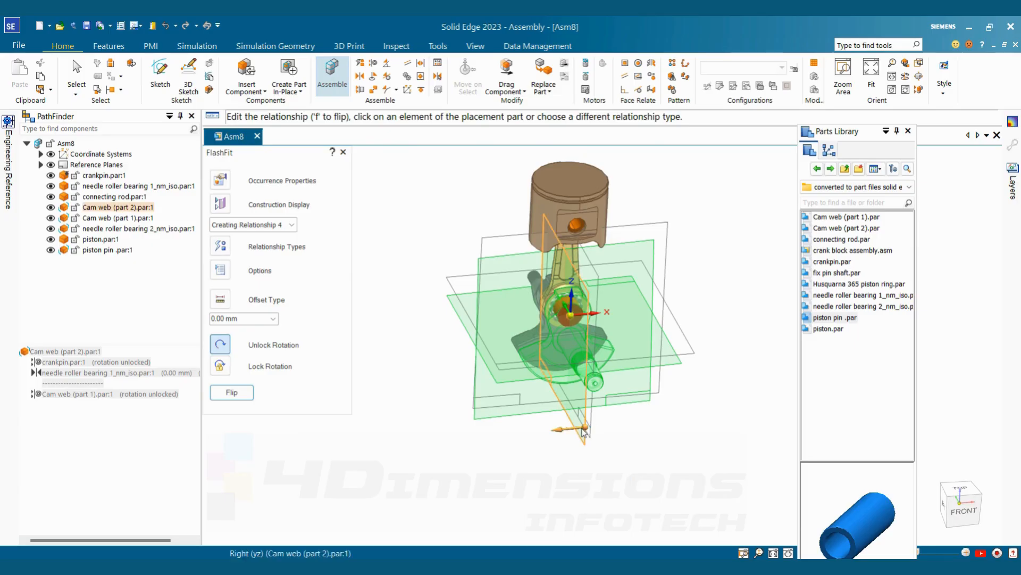
pyautogui.click(588, 432)
pyautogui.click(588, 436)
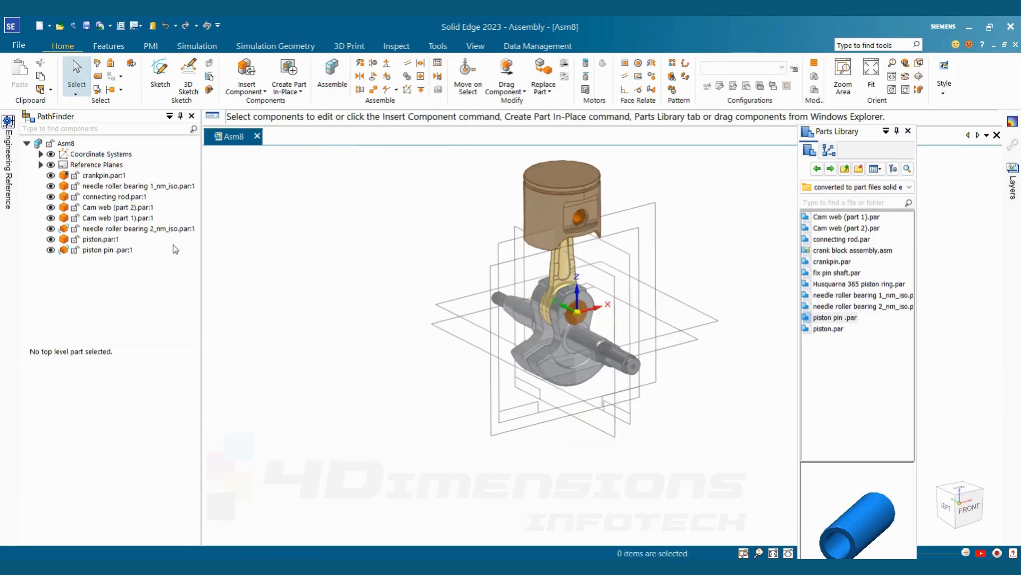
# - Hide the assembly's reference planes and turn off the reference planes of Cam web (part 2)
pyautogui.click(50, 164)
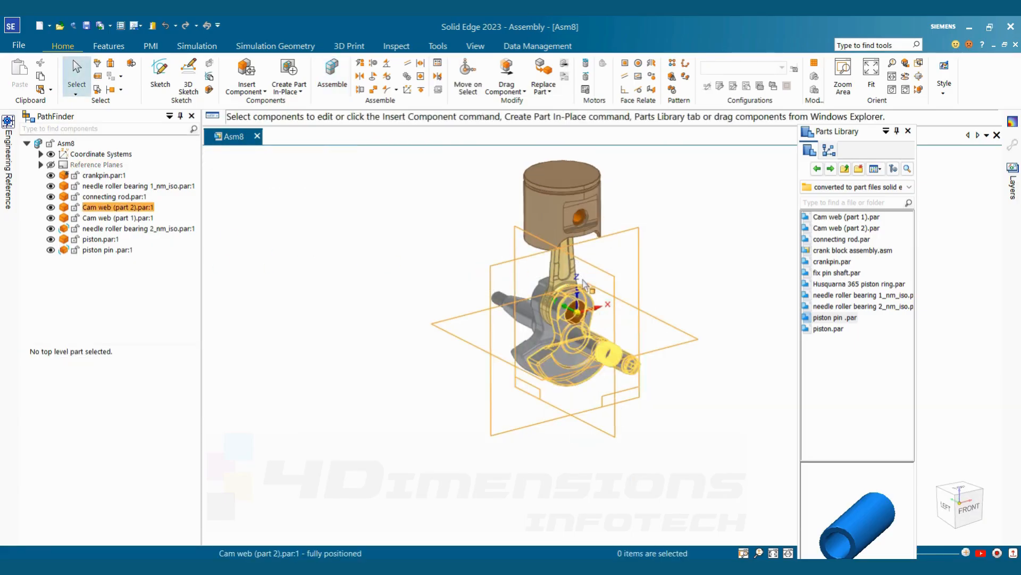
pyautogui.scroll(3, 600, 339)
pyautogui.click(524, 384)
pyautogui.rightClick(524, 384)
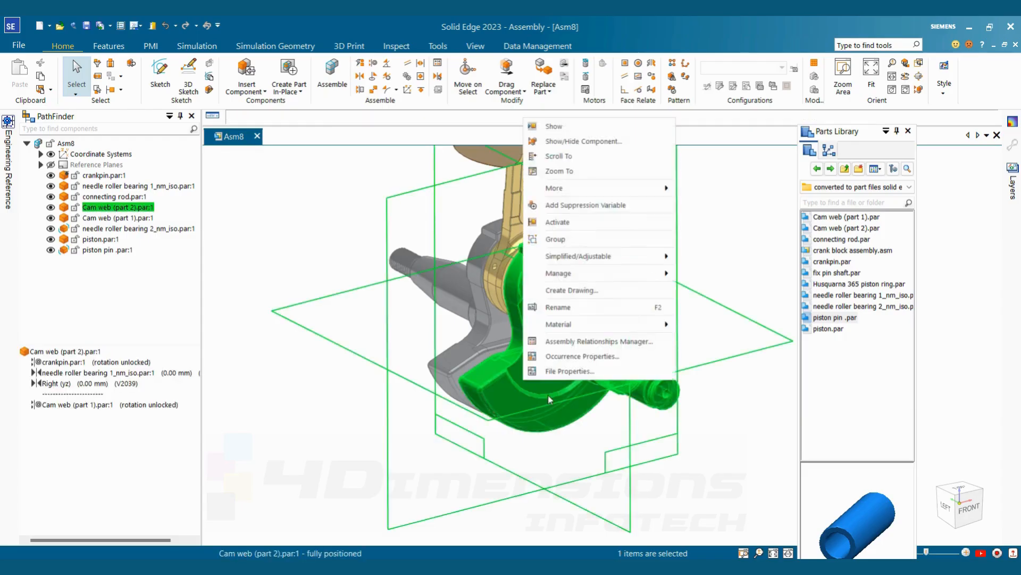
pyautogui.click(584, 141)
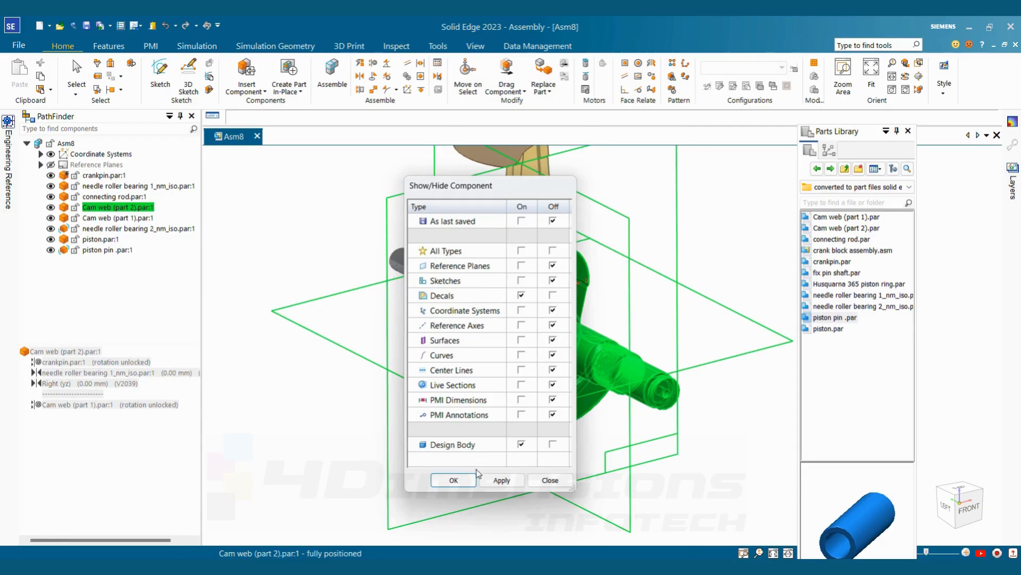
pyautogui.click(451, 477)
pyautogui.click(319, 385)
# - Lock the rotation of the axial alignment between needle roller bearing 2 and the connecting rod
pyautogui.scroll(-3, 335, 342)
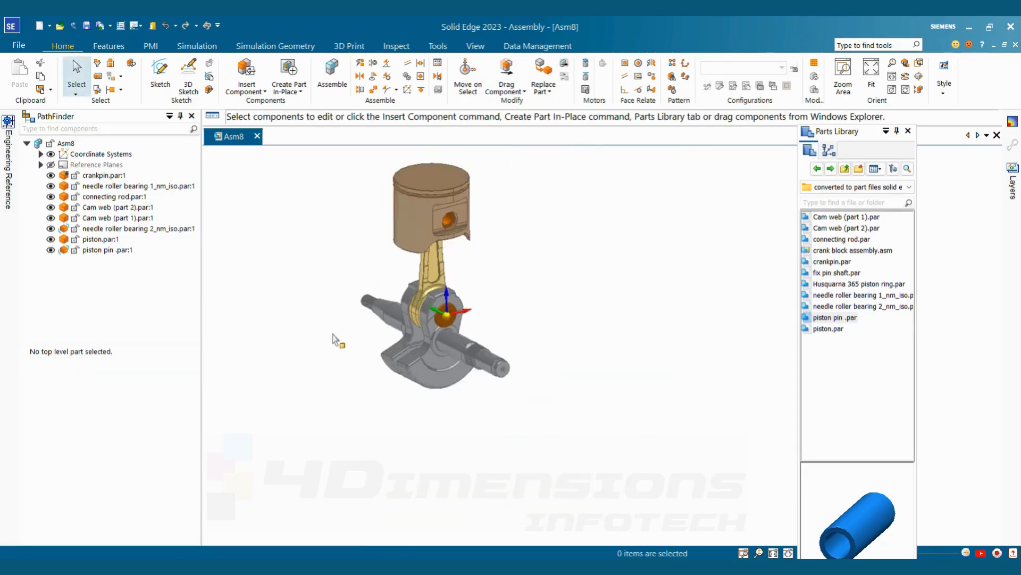
pyautogui.scroll(2, 352, 258)
pyautogui.scroll(-1, 394, 292)
pyautogui.moveTo(405, 278); pyautogui.dragTo(424, 246, button='middle')
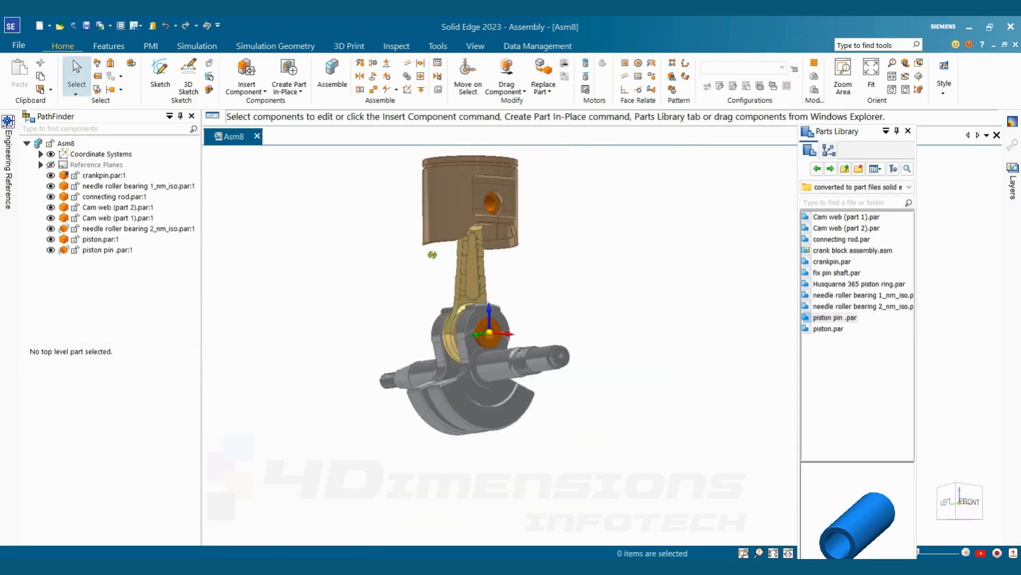
pyautogui.click(103, 229)
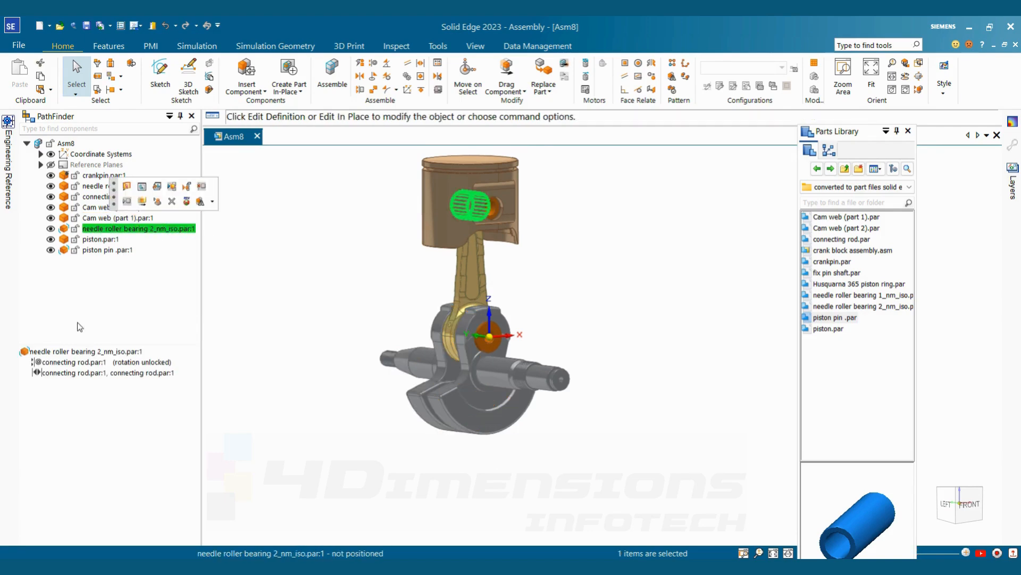
pyautogui.click(94, 363)
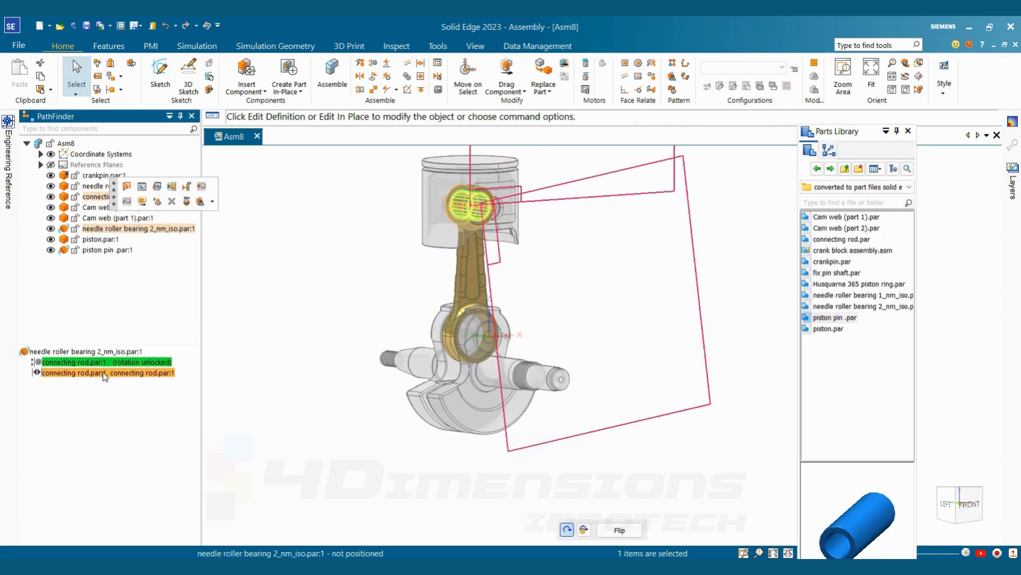
pyautogui.click(584, 531)
pyautogui.click(487, 502)
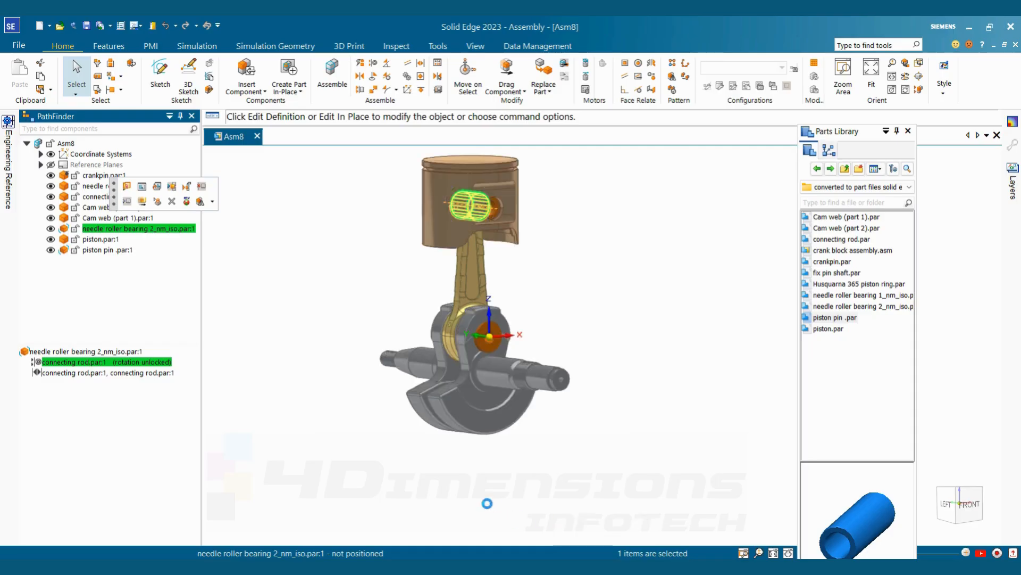
# - Lock the rotation of the axial alignment between the piston pin and the piston
pyautogui.scroll(-4, 365, 461)
pyautogui.scroll(5, 412, 428)
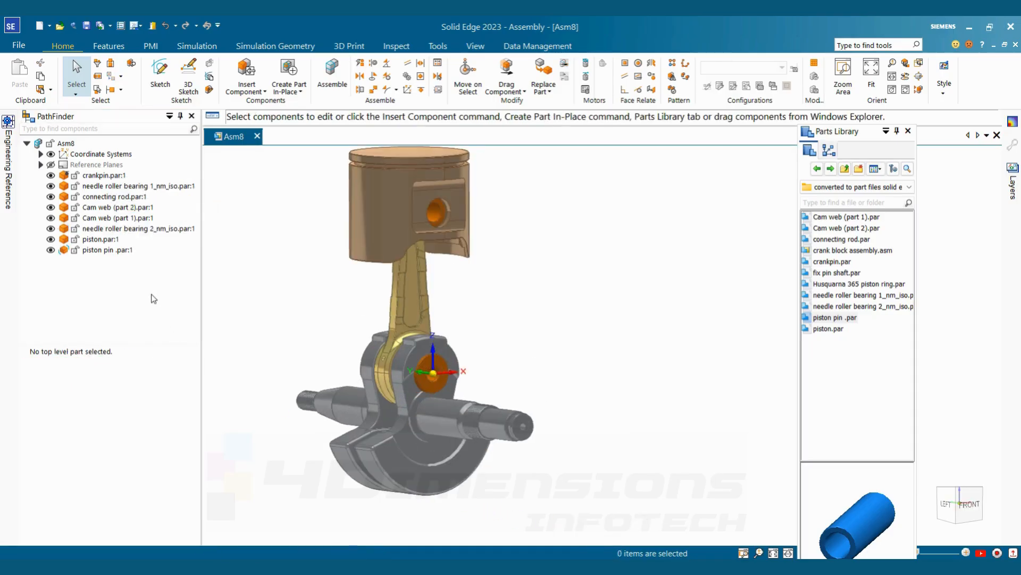
pyautogui.click(101, 251)
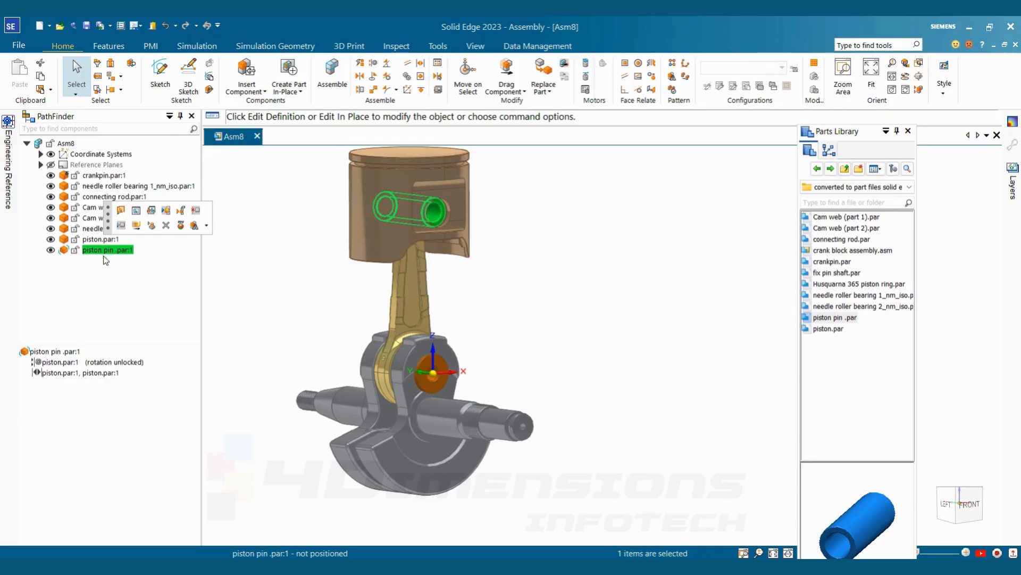
pyautogui.click(85, 362)
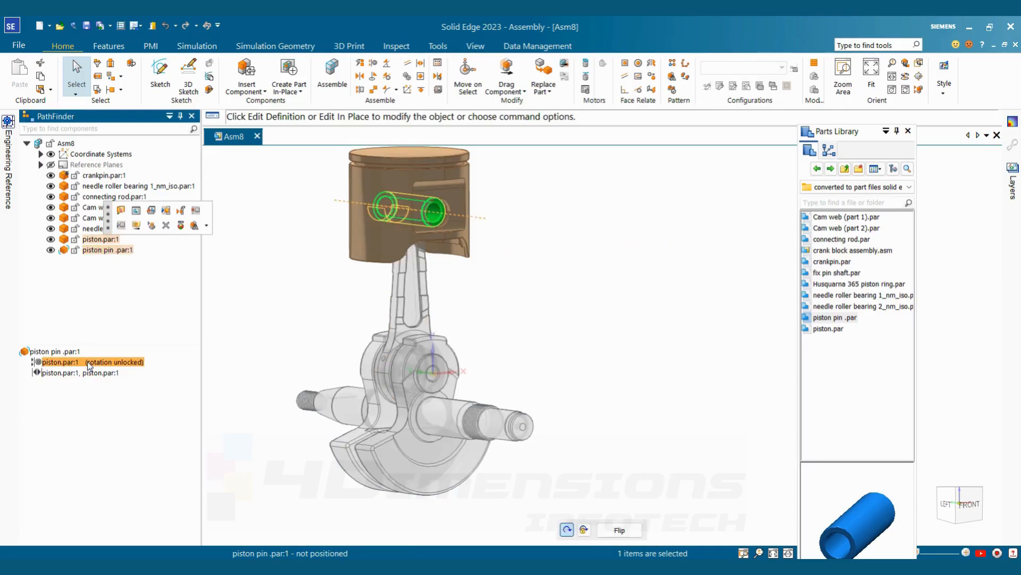
pyautogui.click(584, 530)
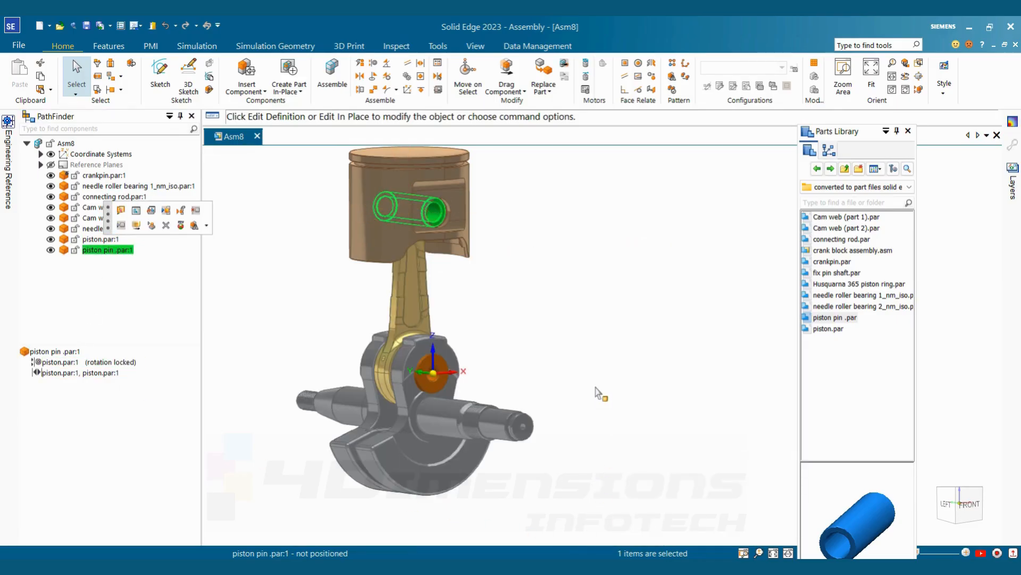
pyautogui.press('Escape')
# - Examine the assembled crank mechanism from several angles and distances
pyautogui.scroll(-2, 581, 366)
pyautogui.moveTo(580, 366); pyautogui.dragTo(502, 468, button='middle')
pyautogui.scroll(2, 508, 507)
pyautogui.scroll(-3, 499, 467)
pyautogui.scroll(2, 405, 390)
pyautogui.moveTo(388, 408); pyautogui.dragTo(381, 424, button='middle')
pyautogui.scroll(-2, 461, 270)
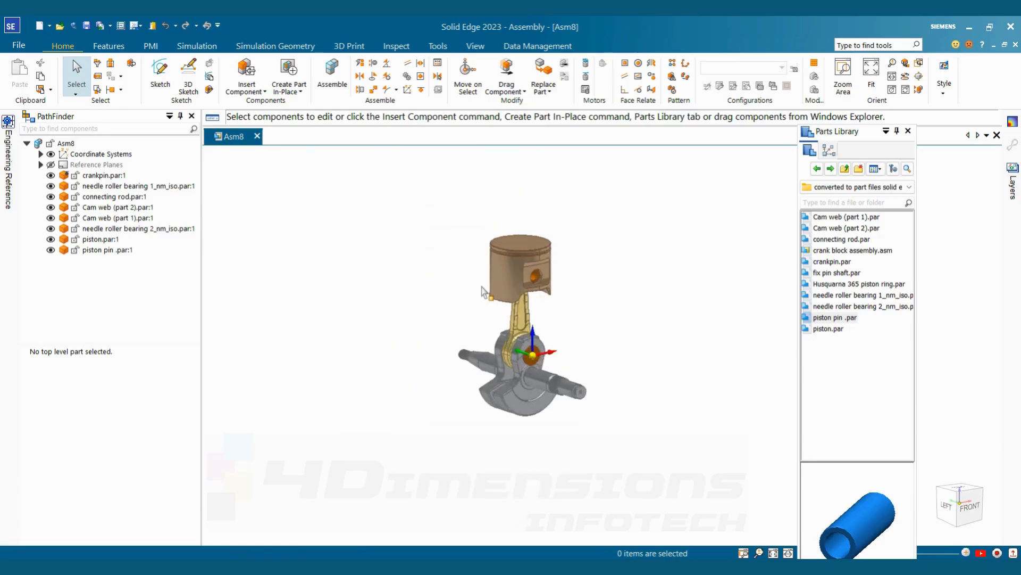
pyautogui.scroll(2, 481, 282)
pyautogui.scroll(-2, 664, 382)
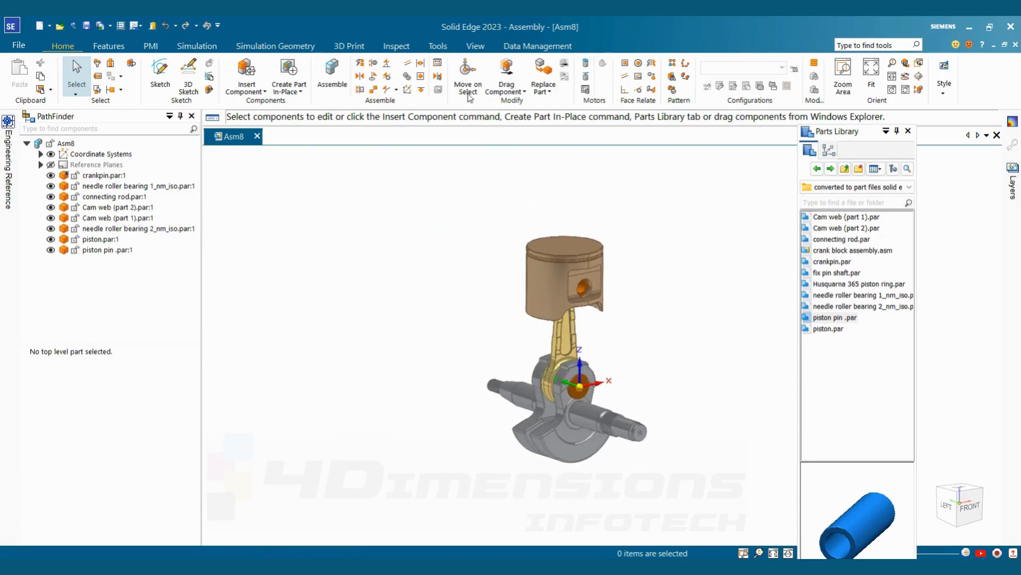
# - Switch to the ERA (Explode - Render - Animate) environment
pyautogui.click(438, 46)
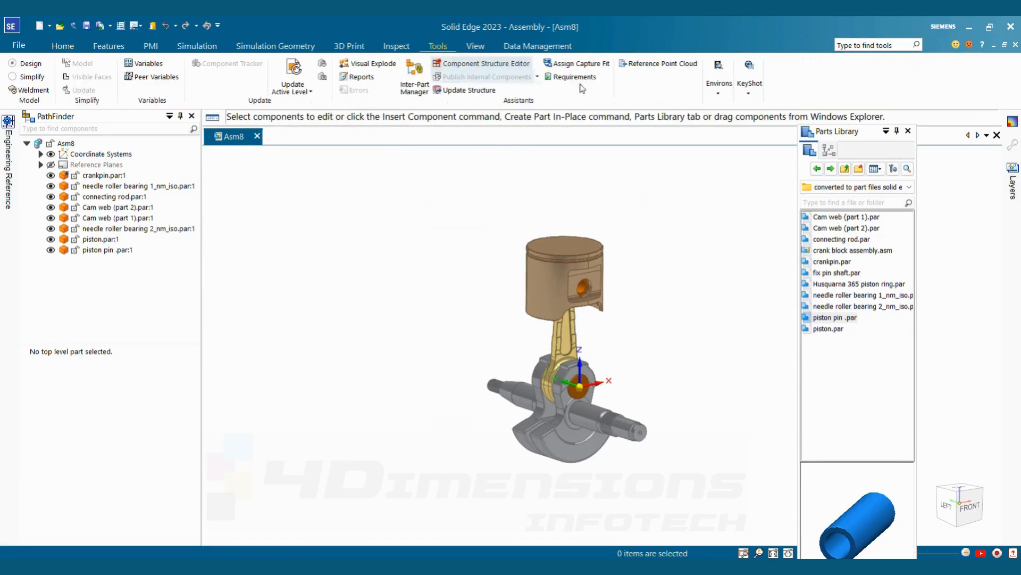
pyautogui.click(719, 91)
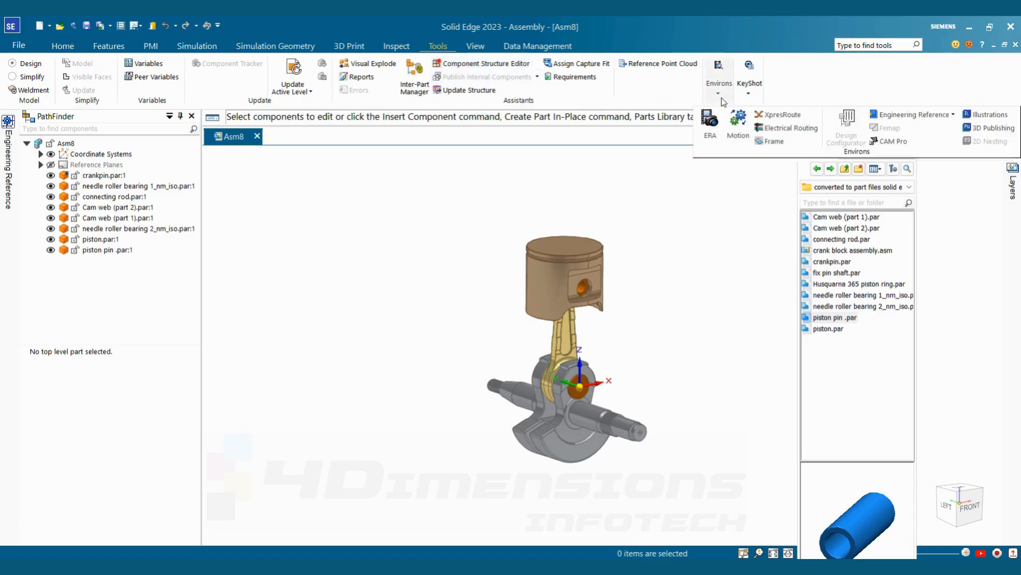
pyautogui.click(709, 137)
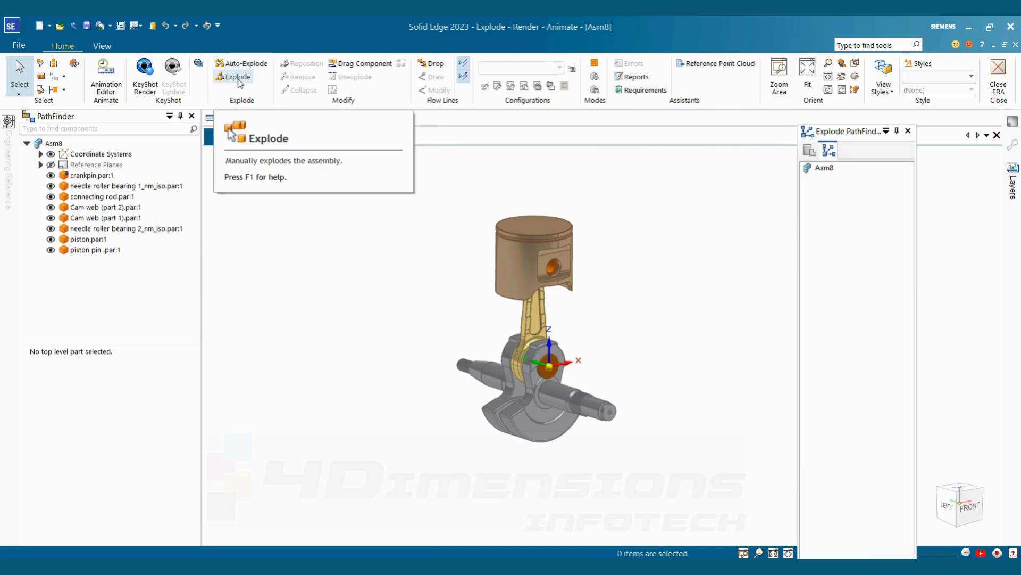
# - Auto-explode the top-level assembly using the automatic spread distance
pyautogui.click(247, 68)
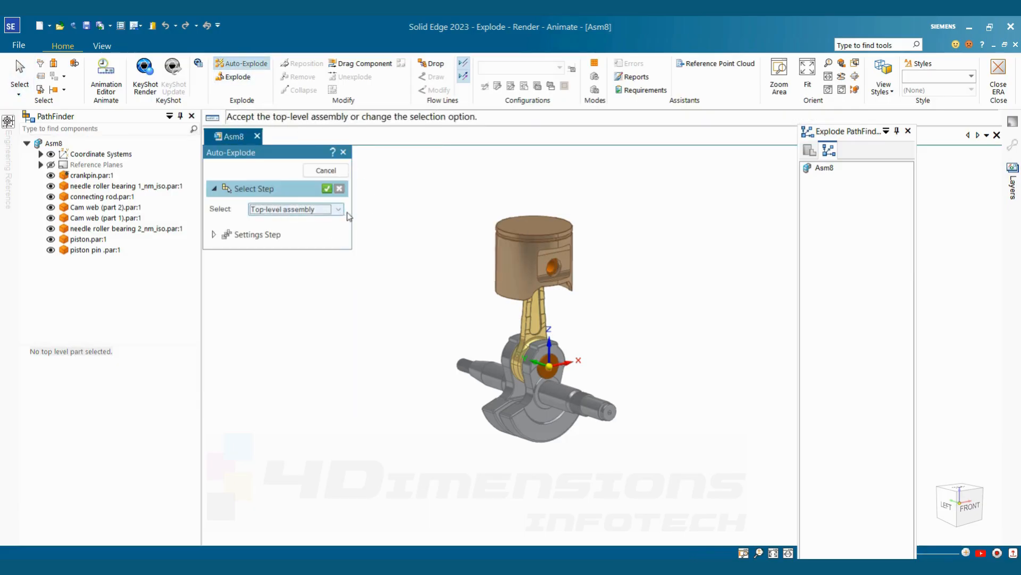
pyautogui.click(327, 189)
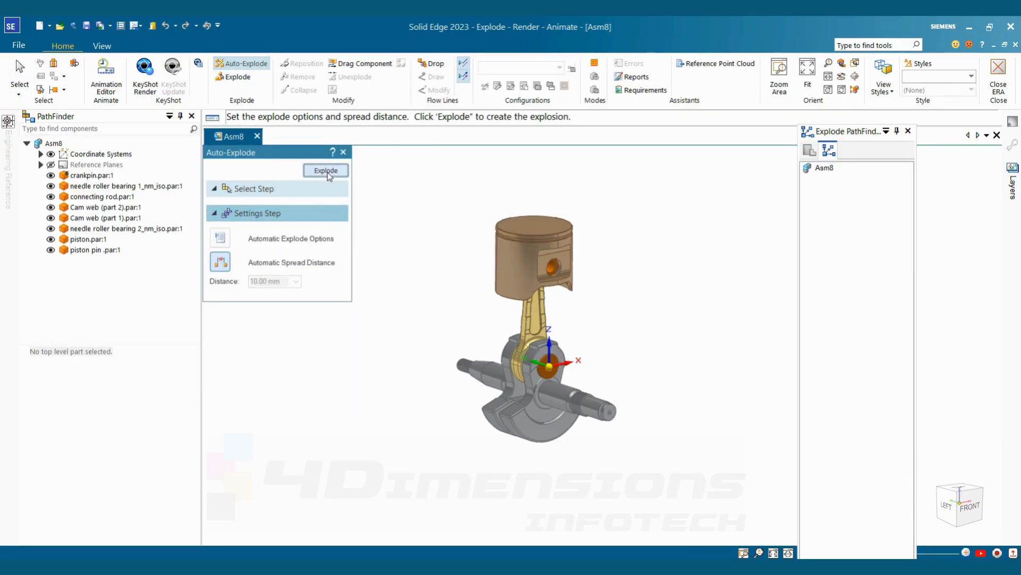
pyautogui.click(326, 170)
pyautogui.click(326, 170)
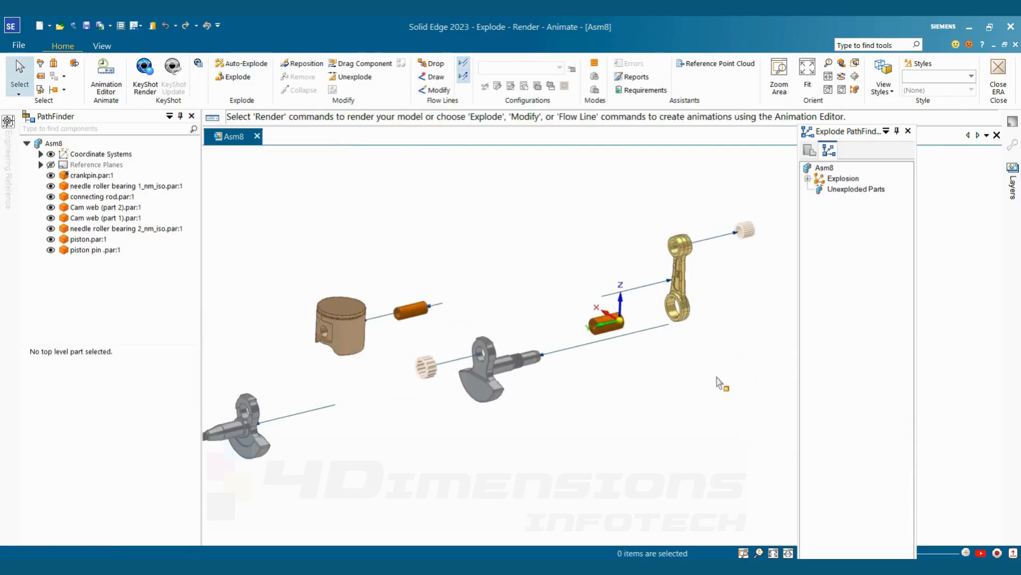
# - Set the explode distance of needle roller bearing 2 from the connecting rod to 60 mm
pyautogui.moveTo(719, 383); pyautogui.dragTo(685, 360, button='middle')
pyautogui.scroll(-3, 683, 375)
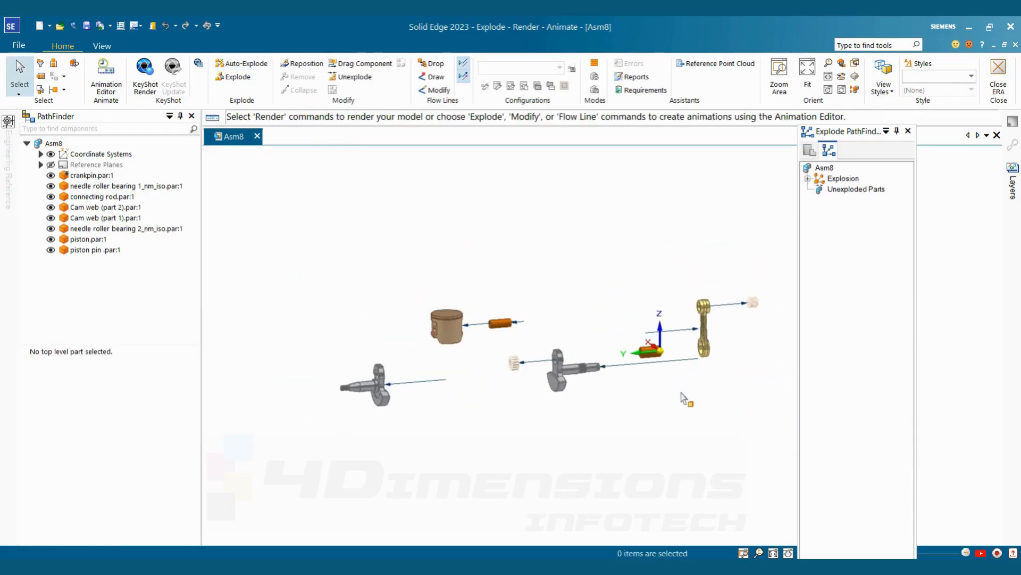
pyautogui.scroll(2, 744, 333)
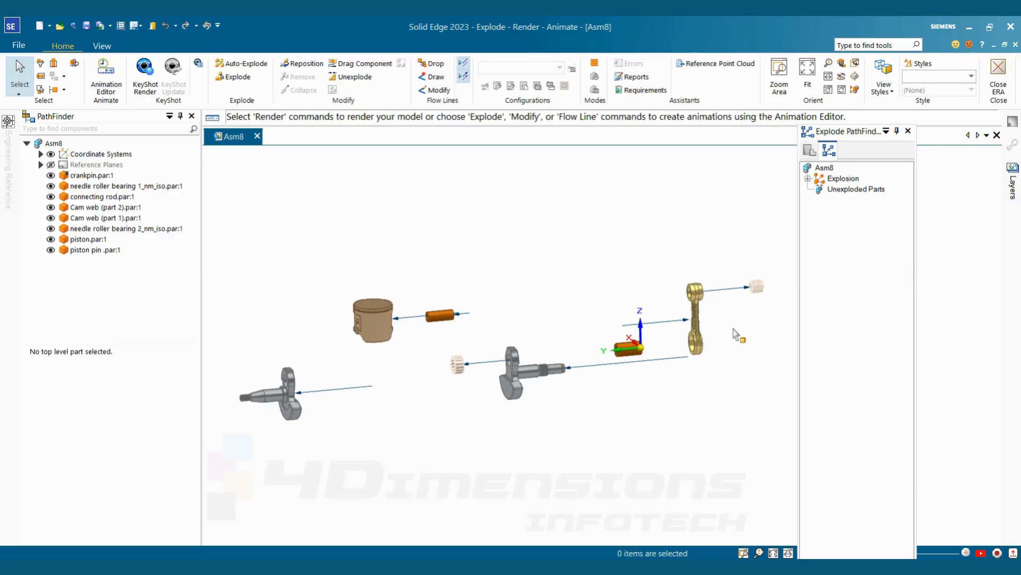
pyautogui.scroll(1, 608, 354)
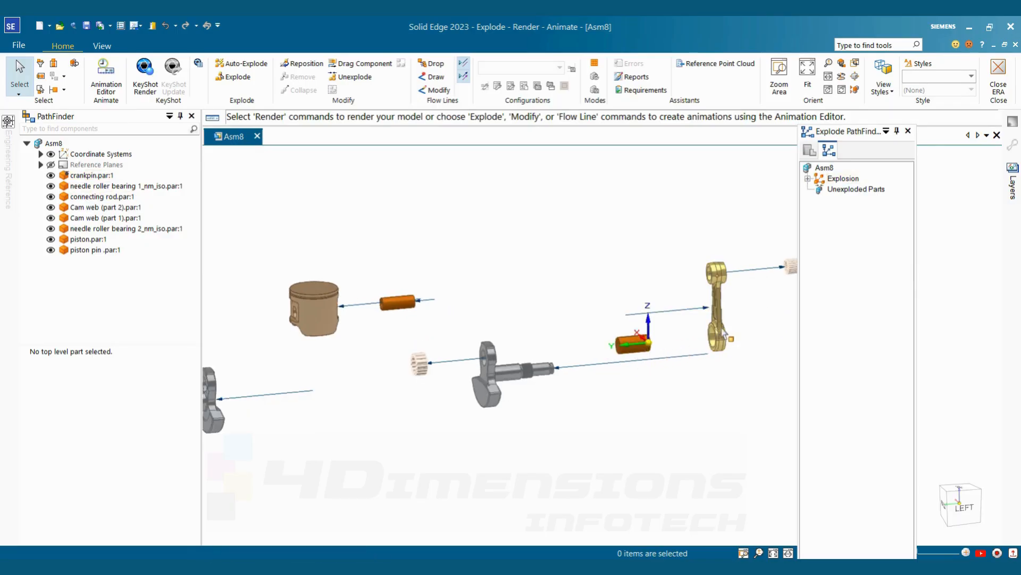
pyautogui.scroll(-1, 637, 340)
pyautogui.scroll(1, 742, 320)
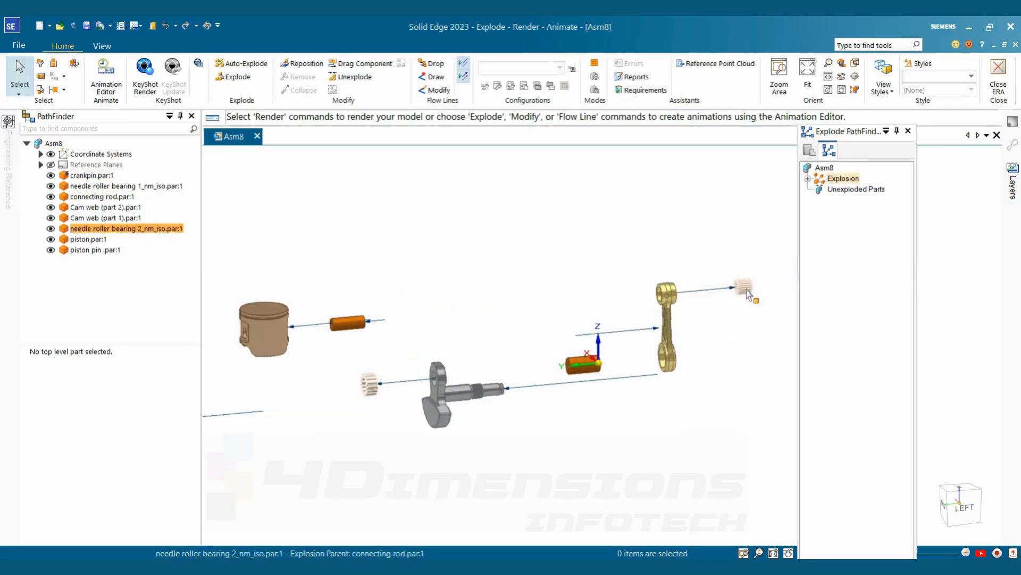
pyautogui.click(745, 290)
pyautogui.scroll(-2, 715, 370)
pyautogui.scroll(1, 705, 379)
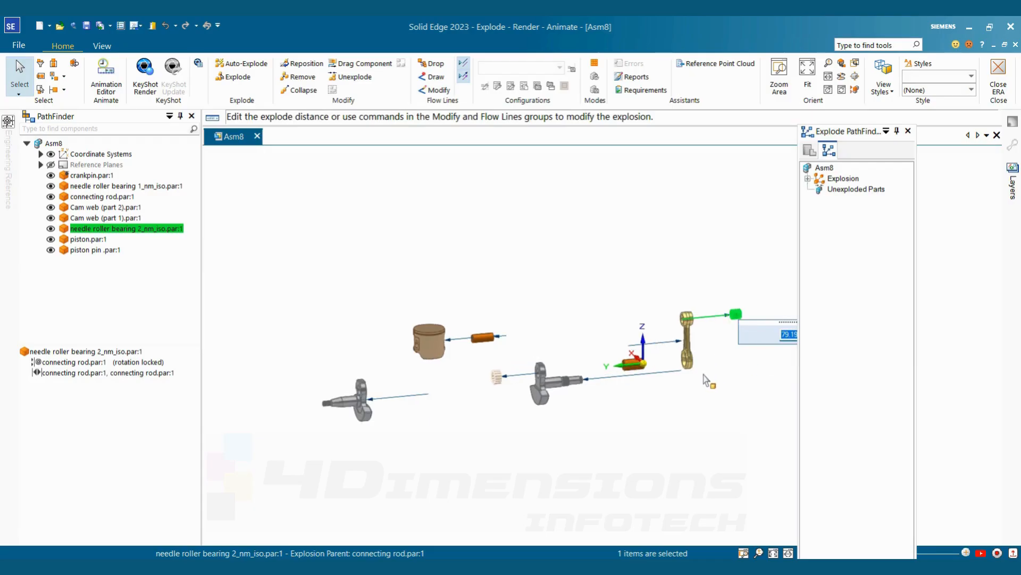
pyautogui.write('60')
pyautogui.press('Return')
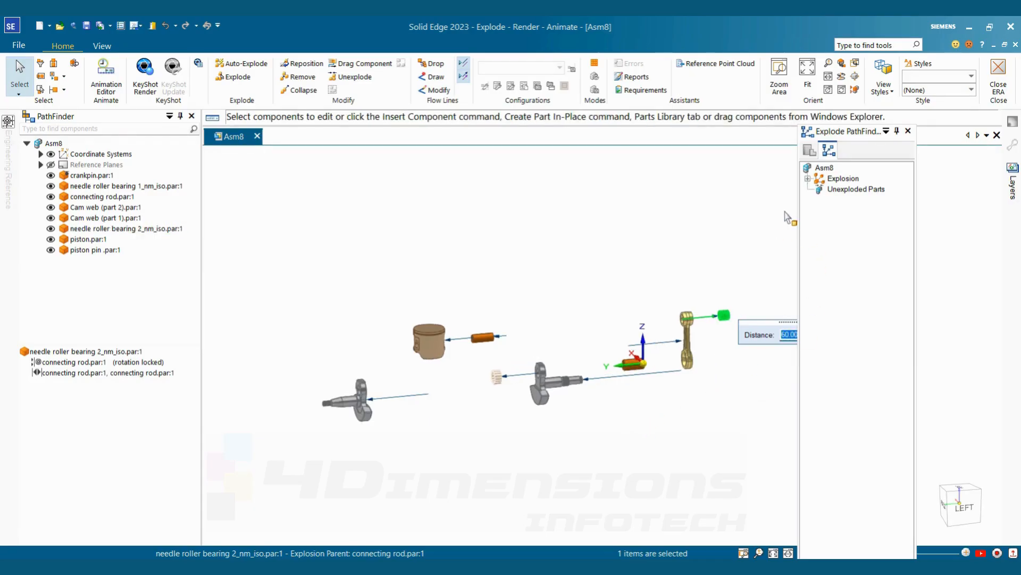
# - Reposition the Explode PathFinder so it no longer covers the model view, and clear the bearing selection
pyautogui.click(842, 135)
pyautogui.moveTo(909, 142); pyautogui.dragTo(916, 133)
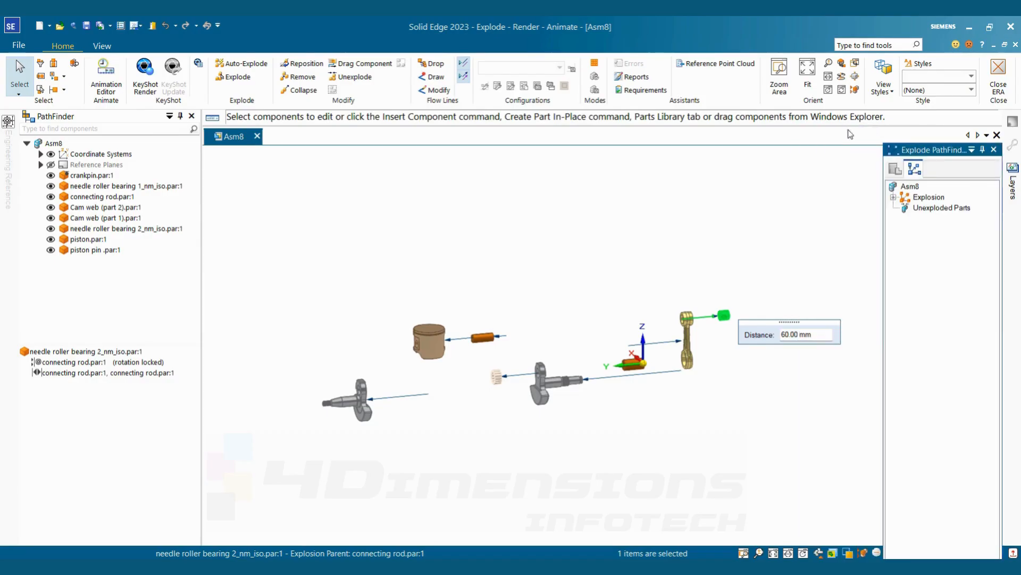
pyautogui.click(782, 380)
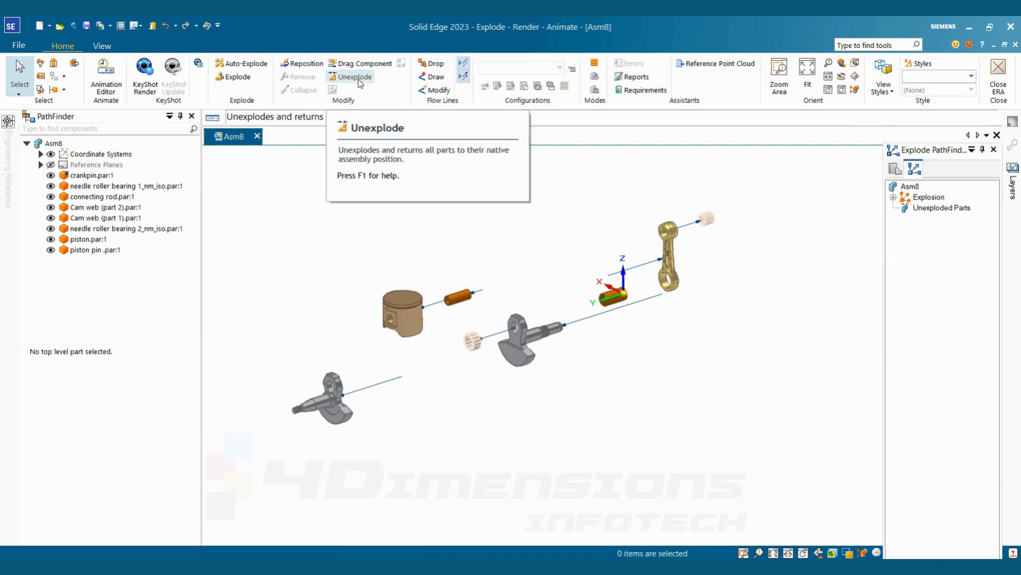
# - Unexplode the assembly to return all parts to their assembled positions
pyautogui.click(358, 77)
pyautogui.click(516, 339)
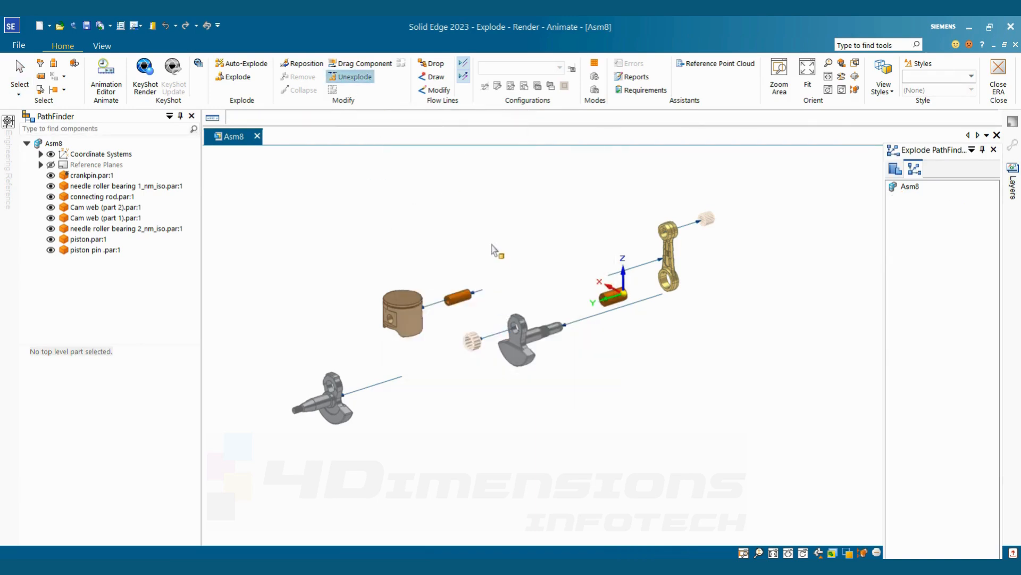
pyautogui.moveTo(683, 236); pyautogui.dragTo(656, 337, button='middle')
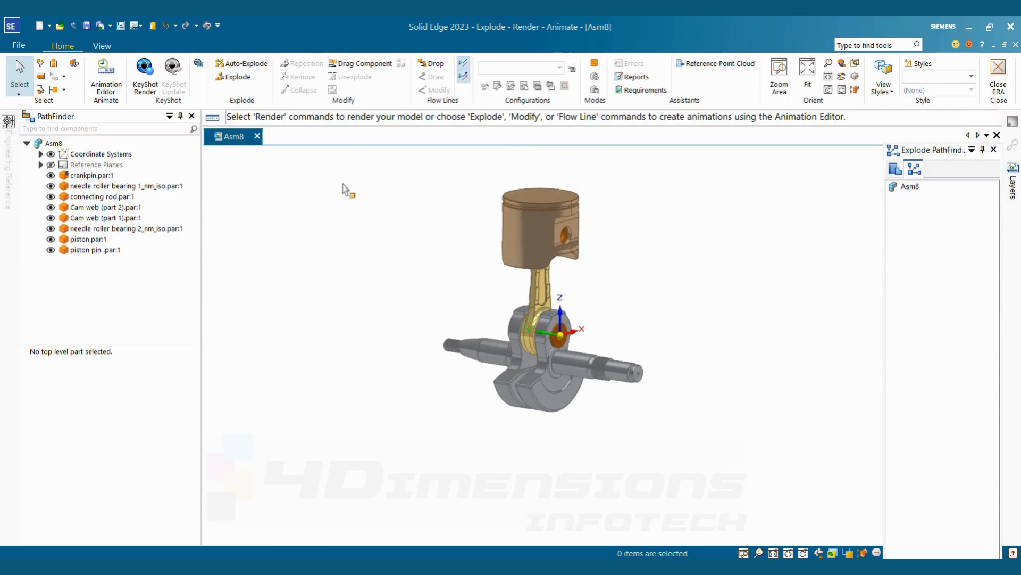
# - Start a manual explosion with Cam web (part 2) accepted as the part to explode
pyautogui.click(233, 77)
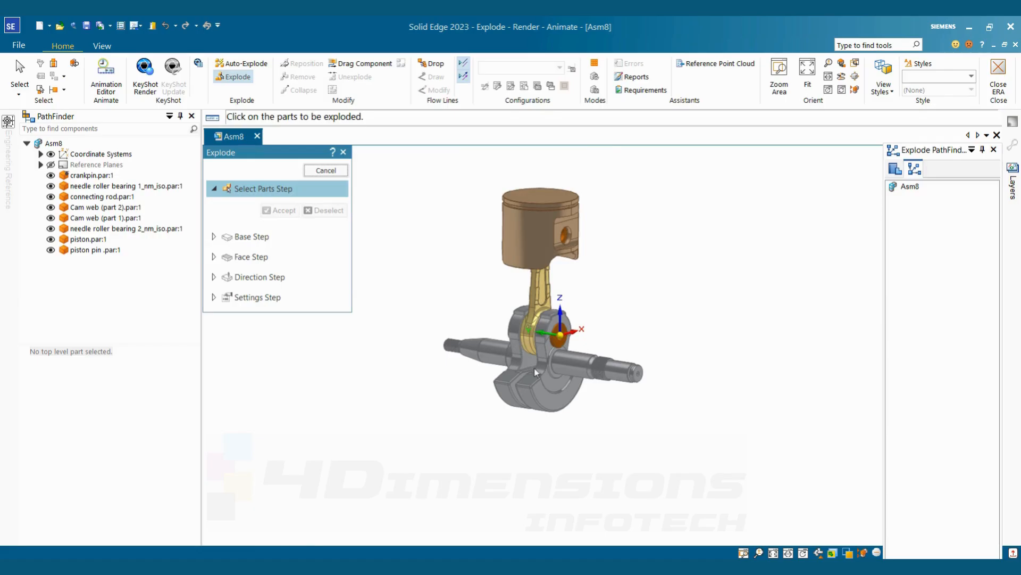
pyautogui.scroll(3, 523, 381)
pyautogui.click(620, 353)
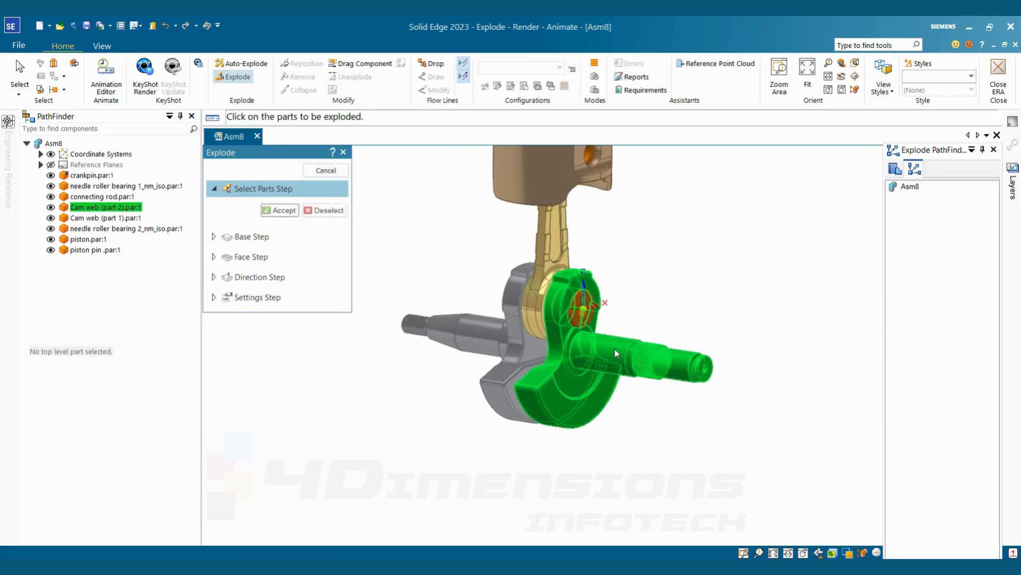
pyautogui.scroll(-3, 599, 398)
pyautogui.scroll(1, 532, 346)
pyautogui.click(280, 210)
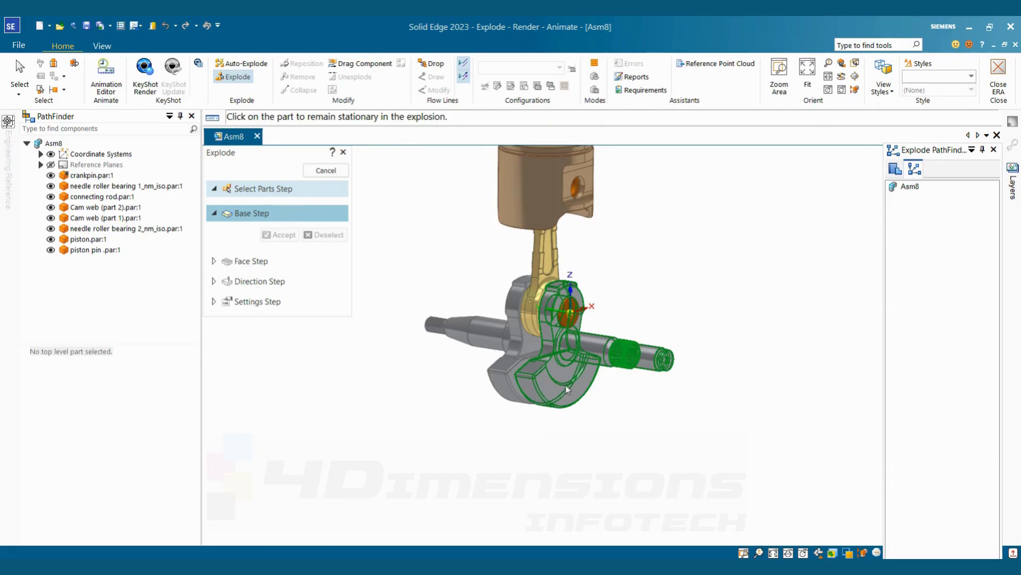
# - Use the crankpin as the stationary part and its exposed end face as the explosion base, directing the explosion outward along the crankpin axis
pyautogui.scroll(4, 578, 346)
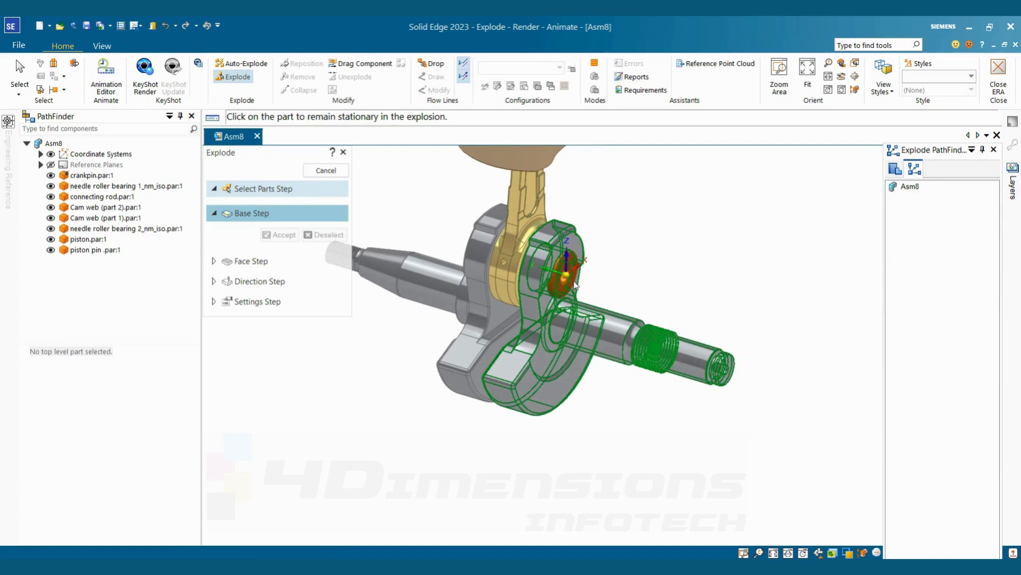
pyautogui.click(575, 283)
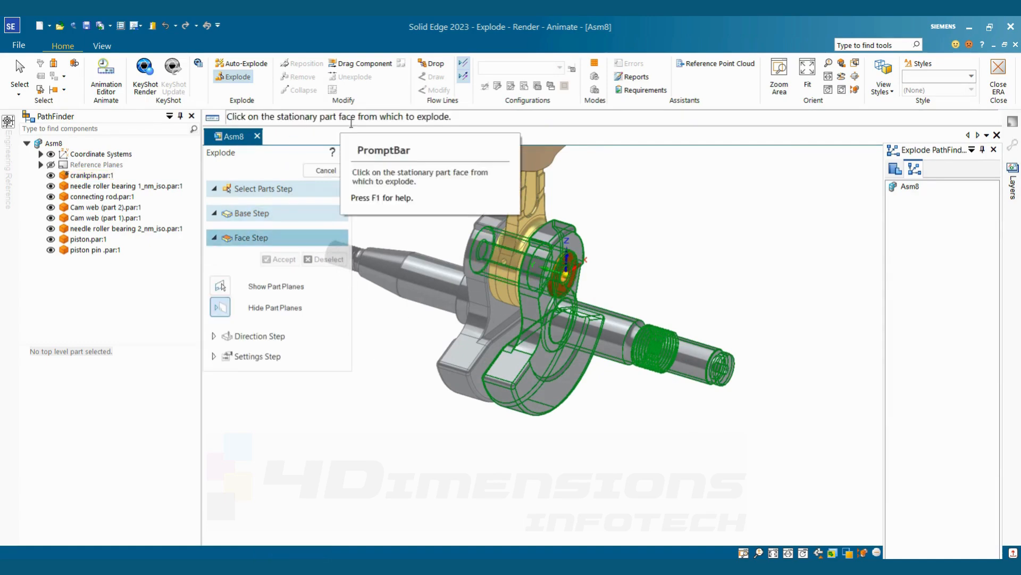
pyautogui.scroll(3, 573, 255)
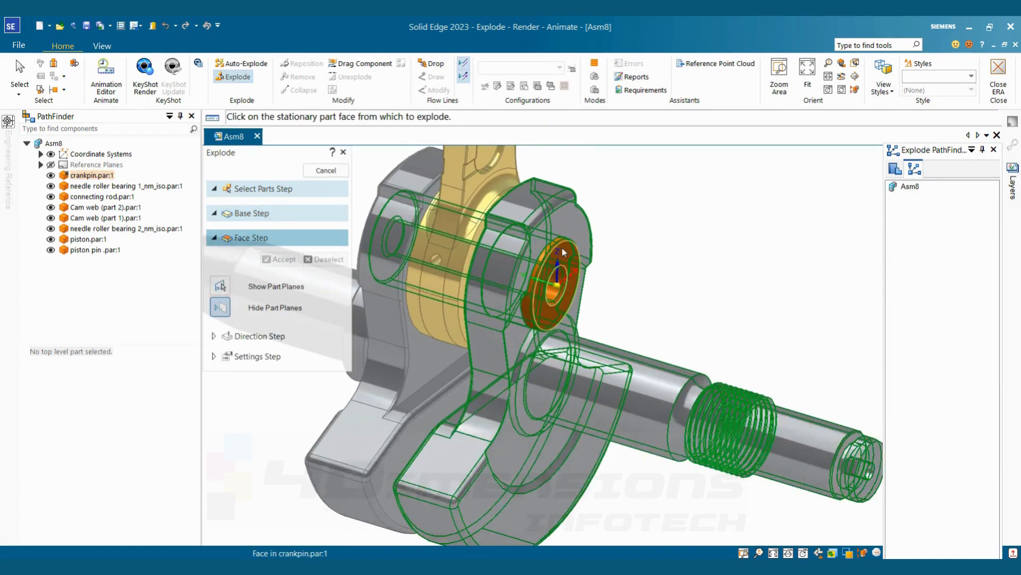
pyautogui.click(567, 255)
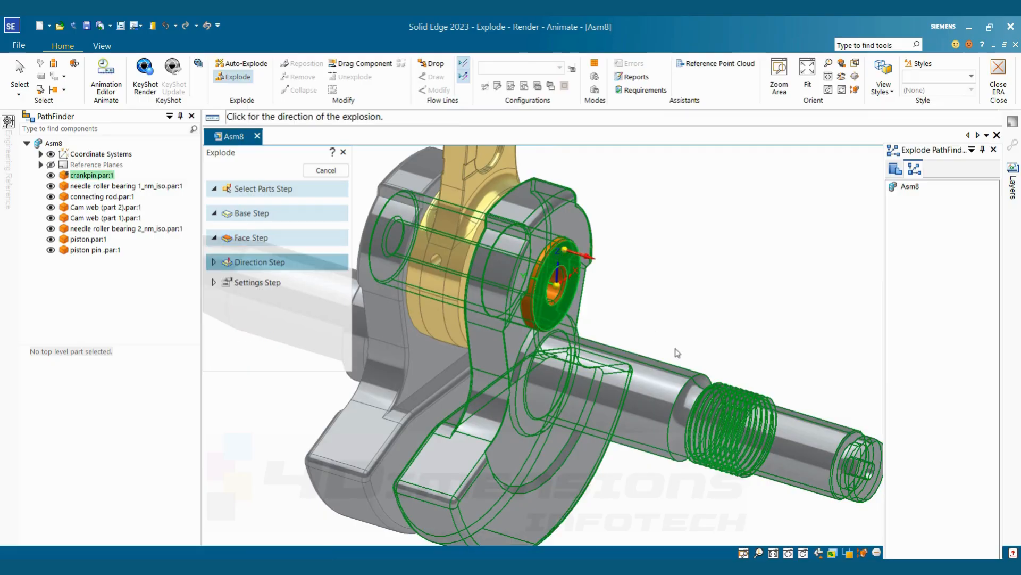
pyautogui.scroll(-5, 677, 353)
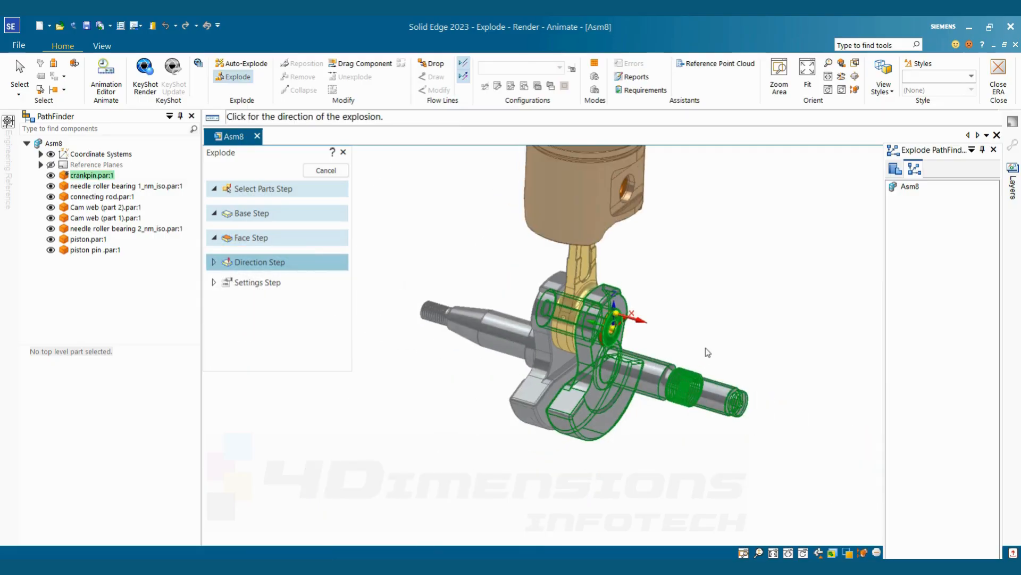
pyautogui.click(675, 352)
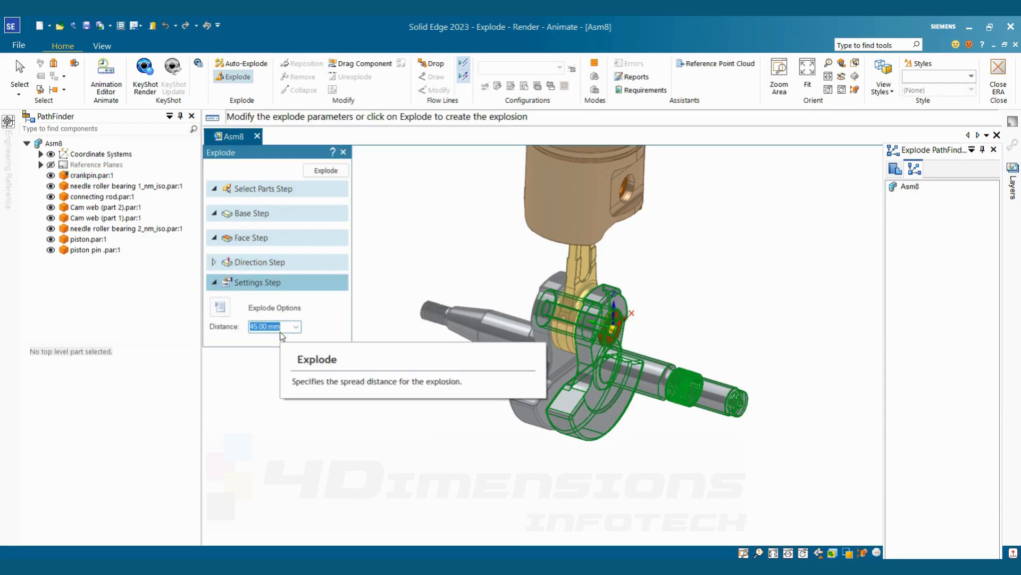
# - Explode Cam web (part 2) by 100 mm, finish the explosion, and open the part's explode distance for editing
pyautogui.write('100')
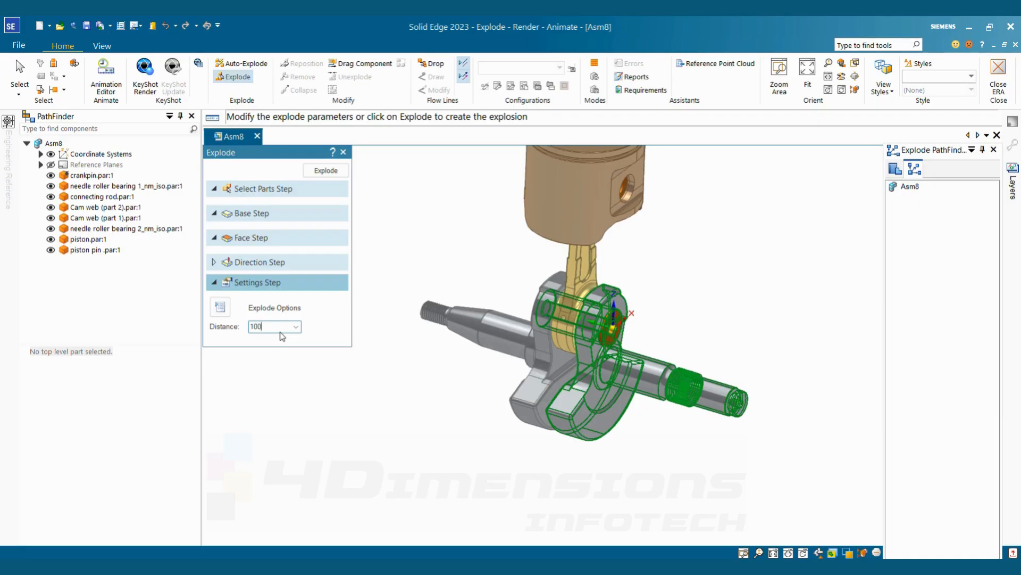
pyautogui.press('Return')
pyautogui.scroll(-2, 471, 263)
pyautogui.scroll(1, 558, 301)
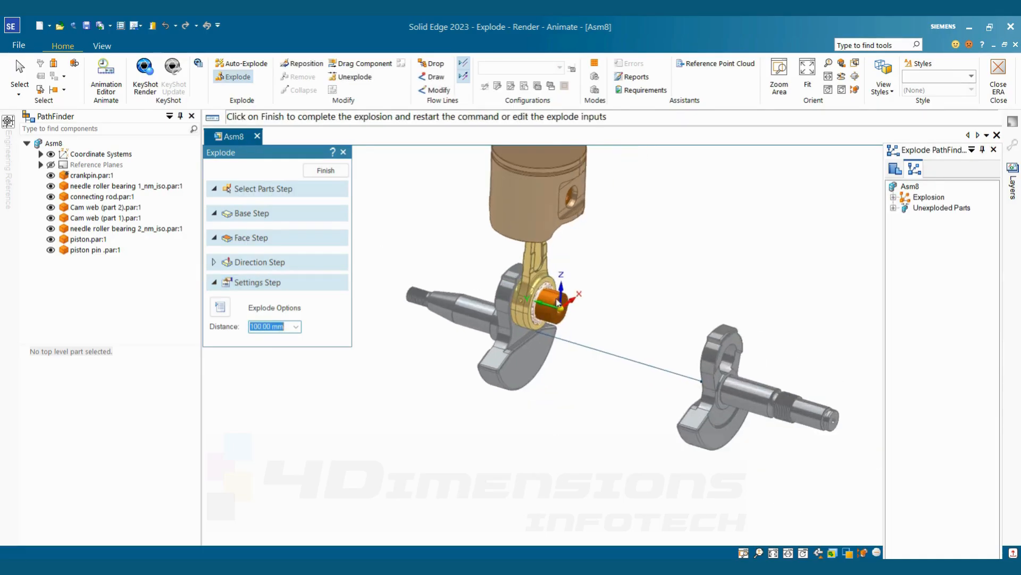
pyautogui.scroll(1, 558, 303)
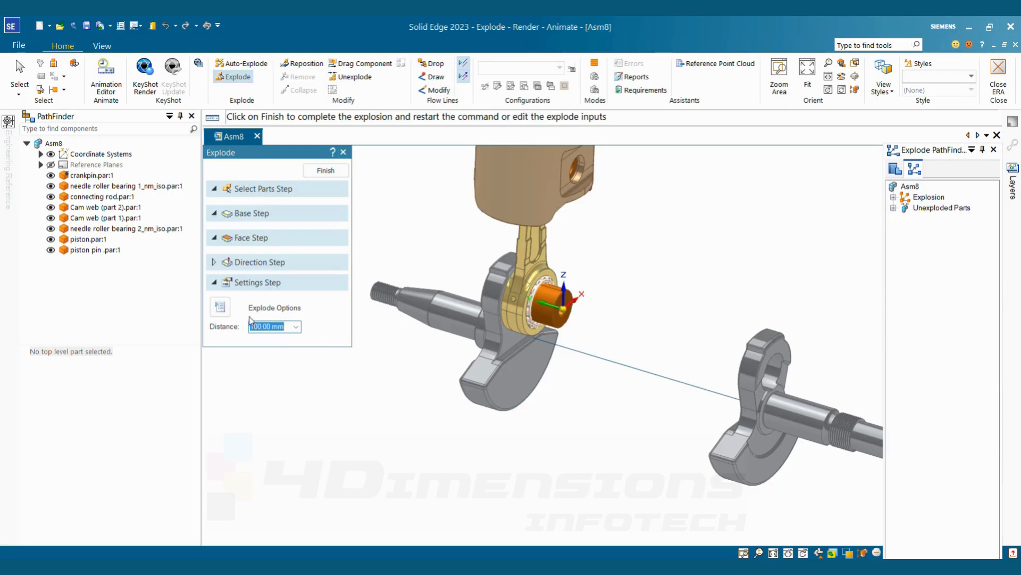
pyautogui.click(326, 170)
pyautogui.click(636, 393)
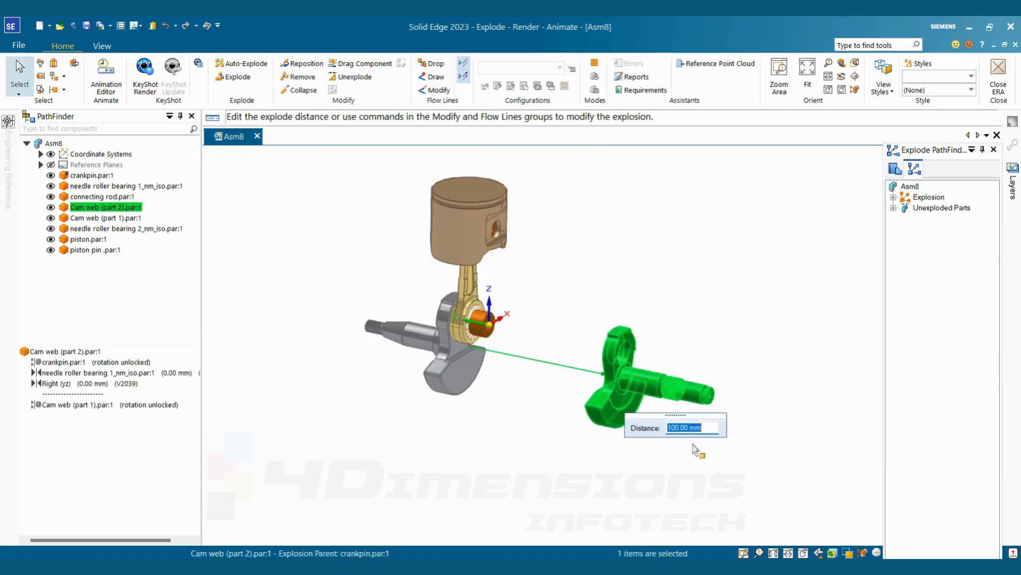
# - Shorten the explode distance of Cam web (part 2), keeping it on the crankpin axis, and clear the selection
pyautogui.write('5')
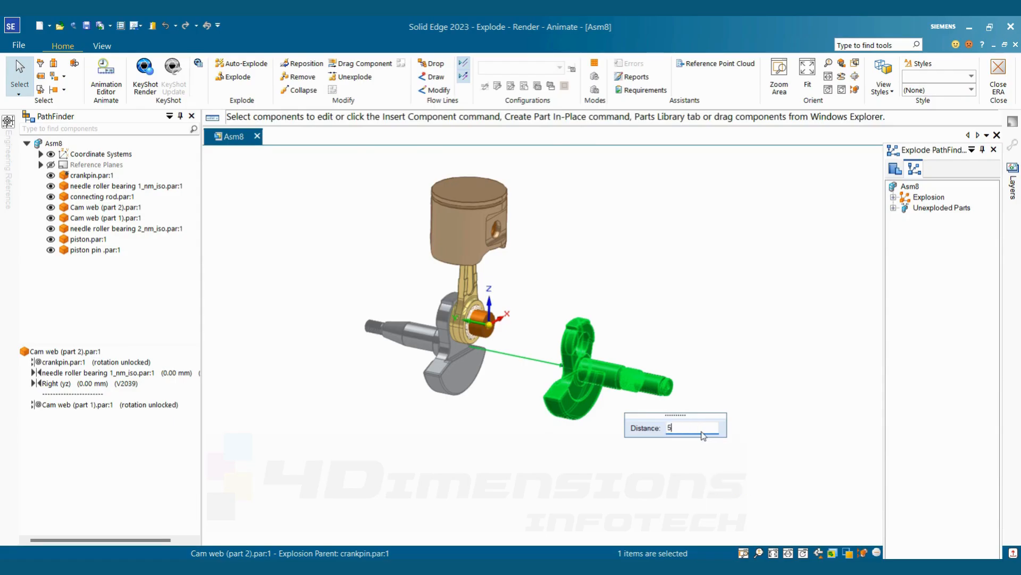
pyautogui.press('Return')
pyautogui.press('Escape')
# - Start a manual explosion with Cam web (part 1) accepted as the part to explode
pyautogui.scroll(2, 424, 361)
pyautogui.click(422, 329)
pyautogui.scroll(-3, 423, 331)
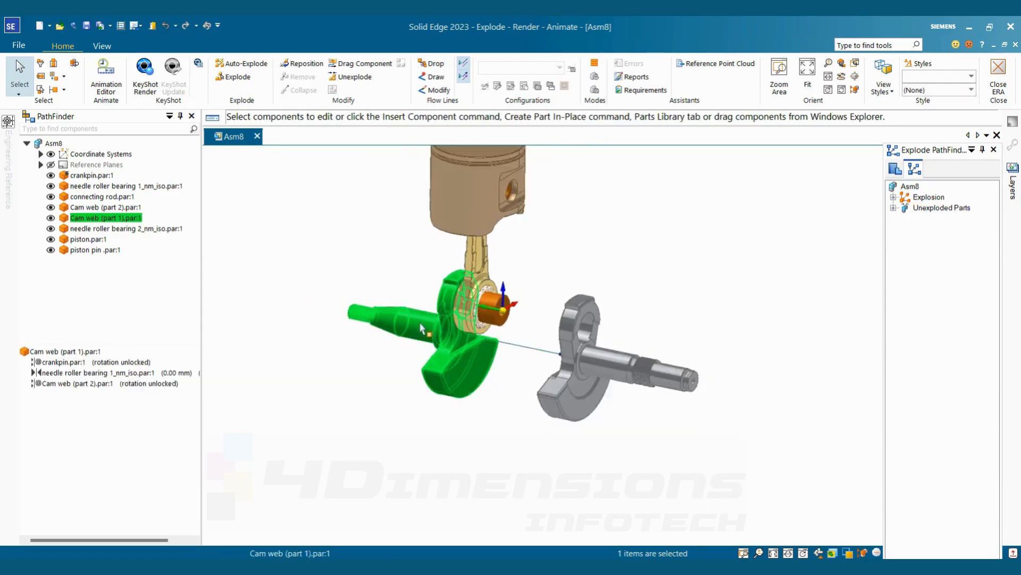
pyautogui.click(238, 77)
pyautogui.click(281, 210)
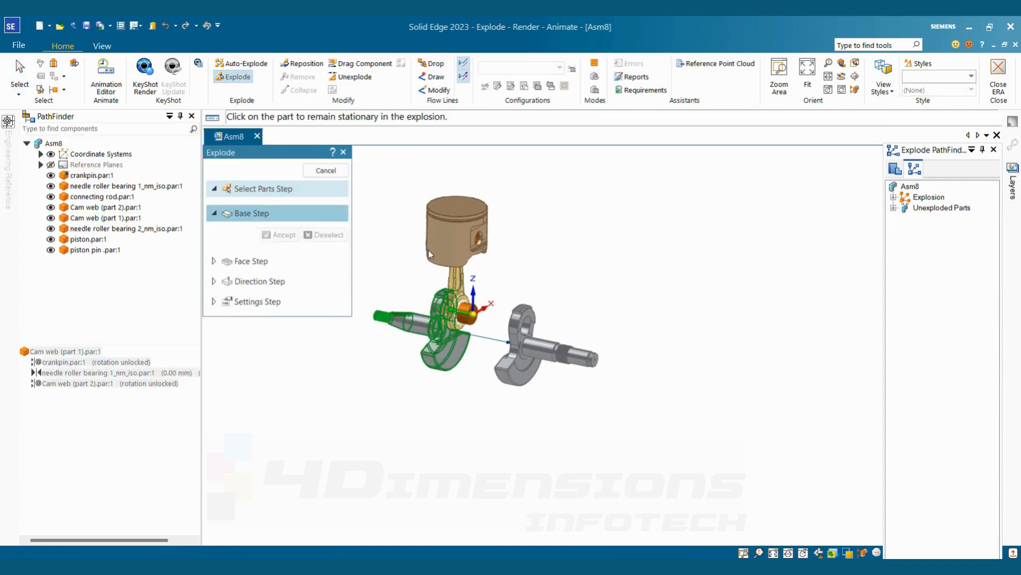
# - Explode Cam web (part 1) outward by 50 mm, using the crankpin as the stationary part and its end face on that web's side as base
pyautogui.click(471, 316)
pyautogui.scroll(3, 473, 320)
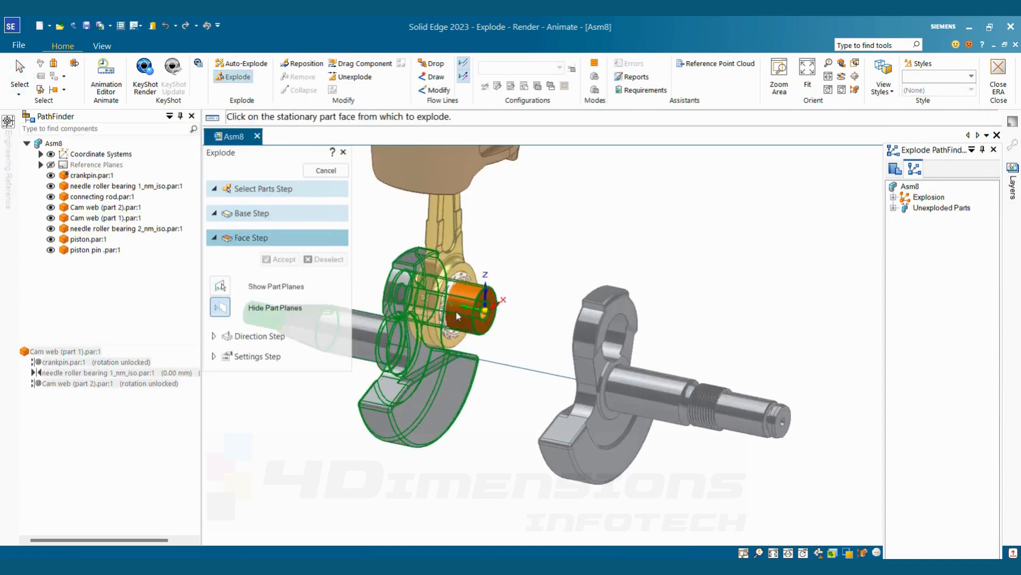
pyautogui.click(380, 304)
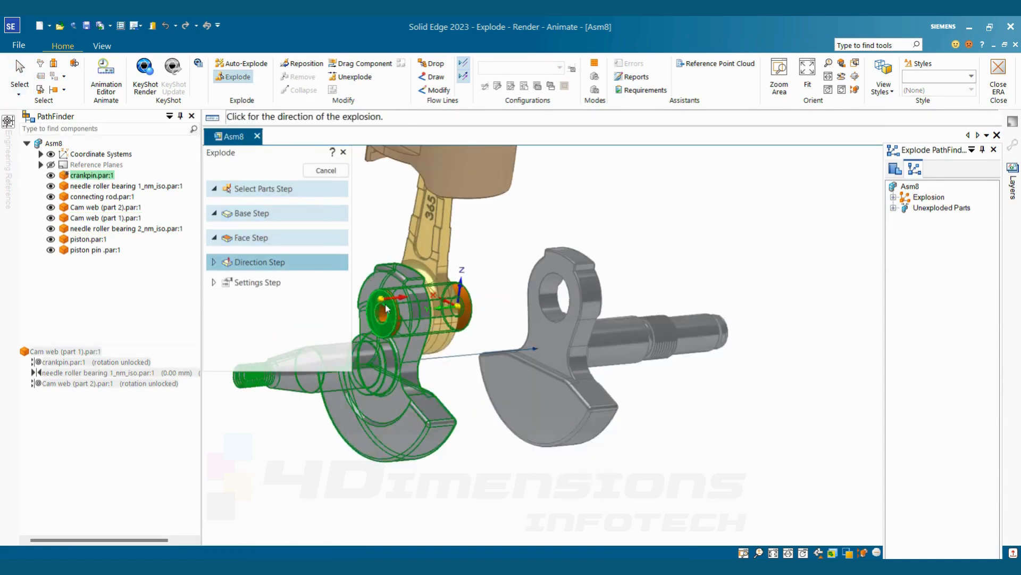
pyautogui.scroll(-3, 367, 334)
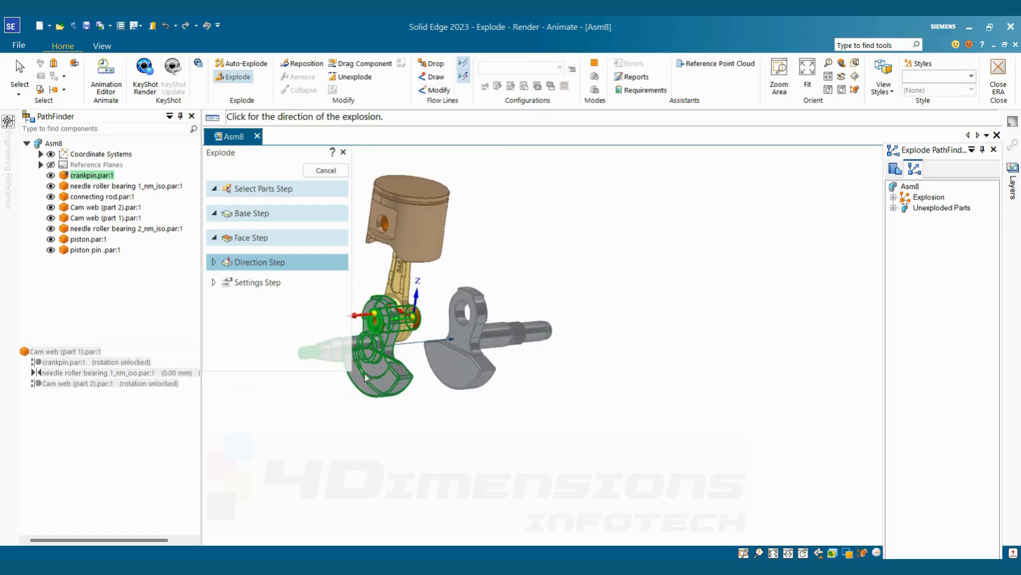
pyautogui.click(281, 370)
pyautogui.write('50')
pyautogui.press('Return')
# - Start a manual explosion of the piston pin with the crankpin as the stationary part
pyautogui.click(556, 276)
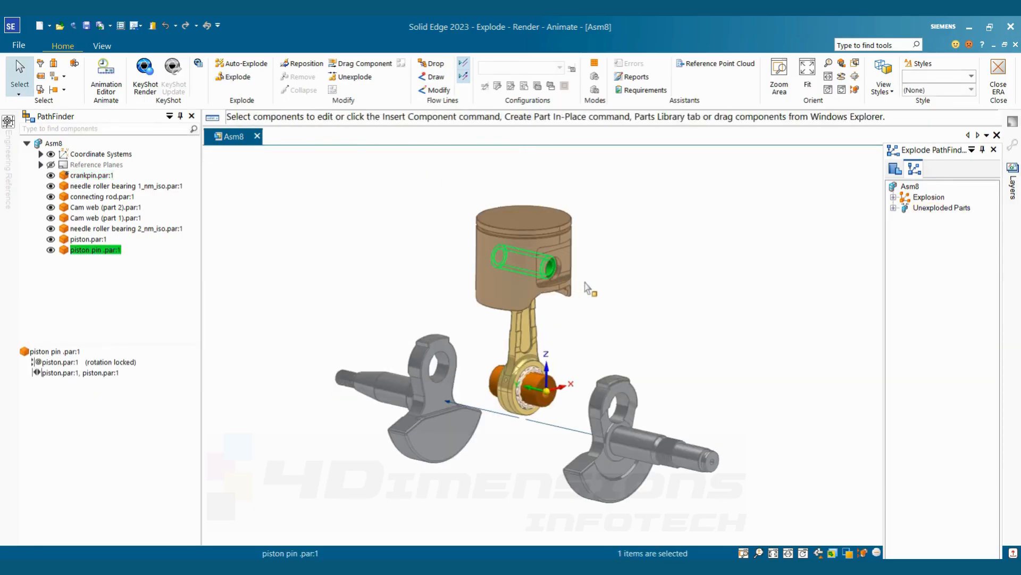
pyautogui.click(239, 77)
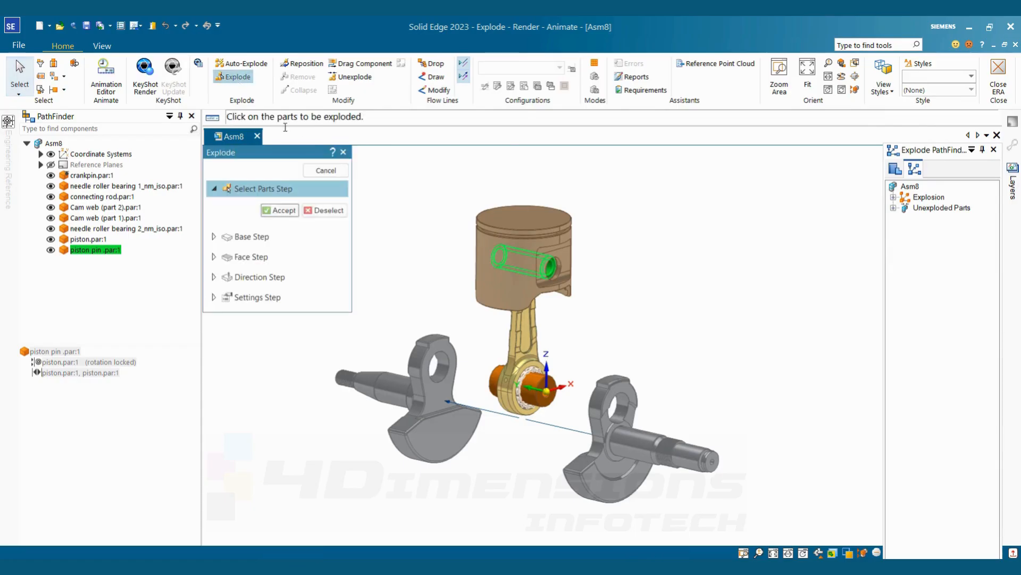
pyautogui.click(533, 382)
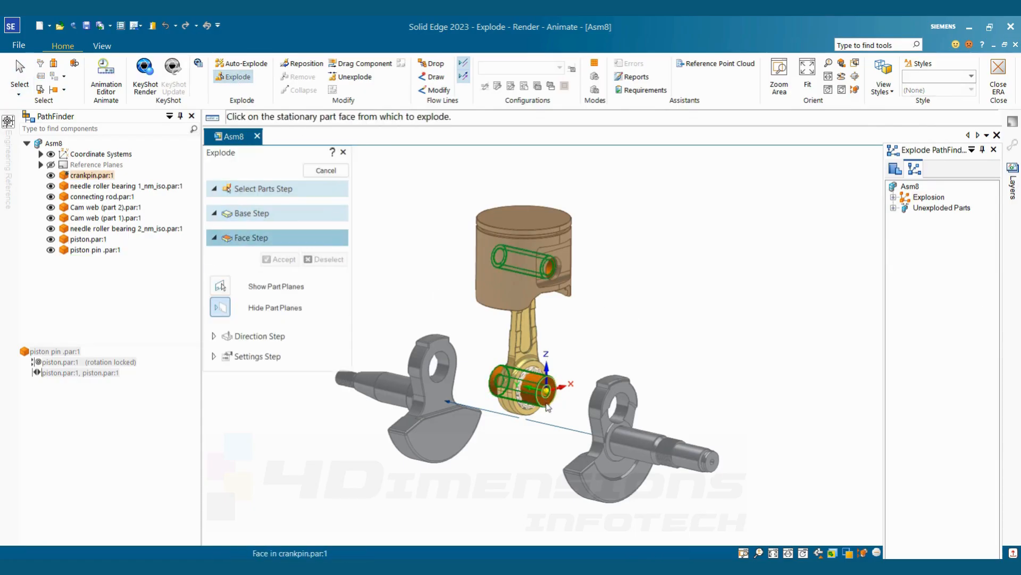
# - Explode the piston pin 50 mm from the crankpin's end face toward the Cam web (part 2) side and finish the explosion
pyautogui.click(547, 391)
pyautogui.click(571, 410)
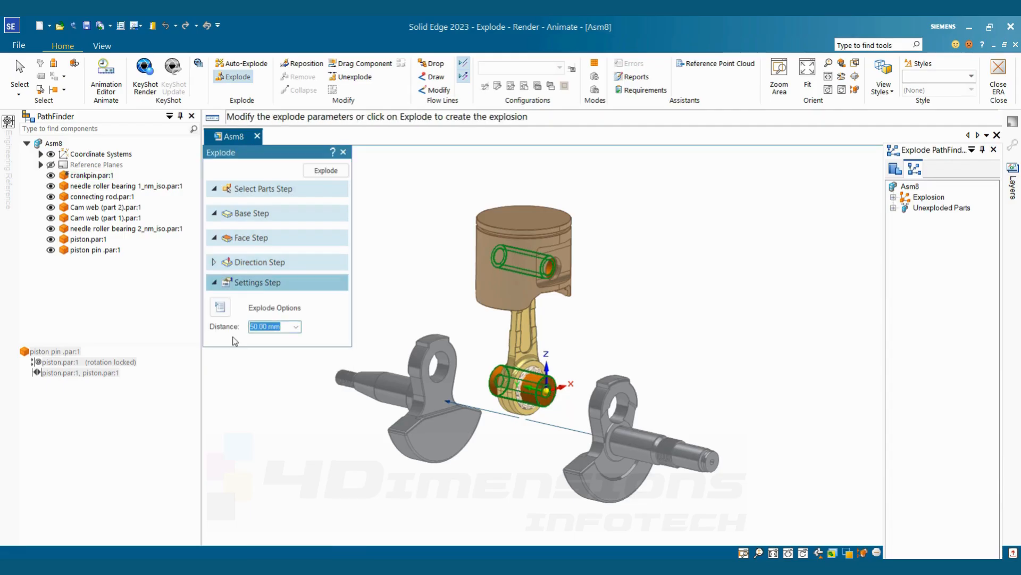
pyautogui.write('50')
pyautogui.press('Return')
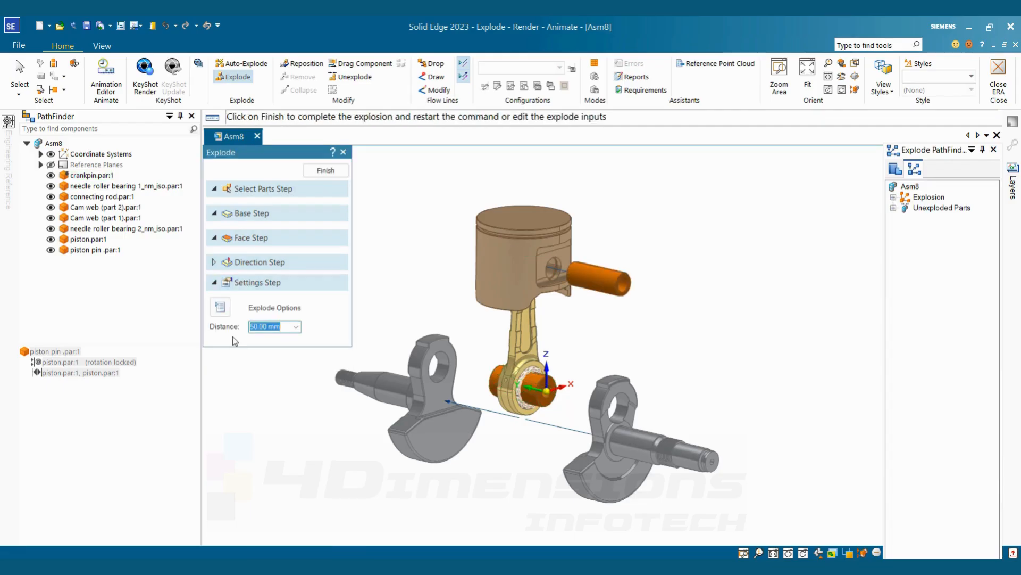
pyautogui.click(326, 173)
pyautogui.press('Escape')
pyautogui.press('Escape')
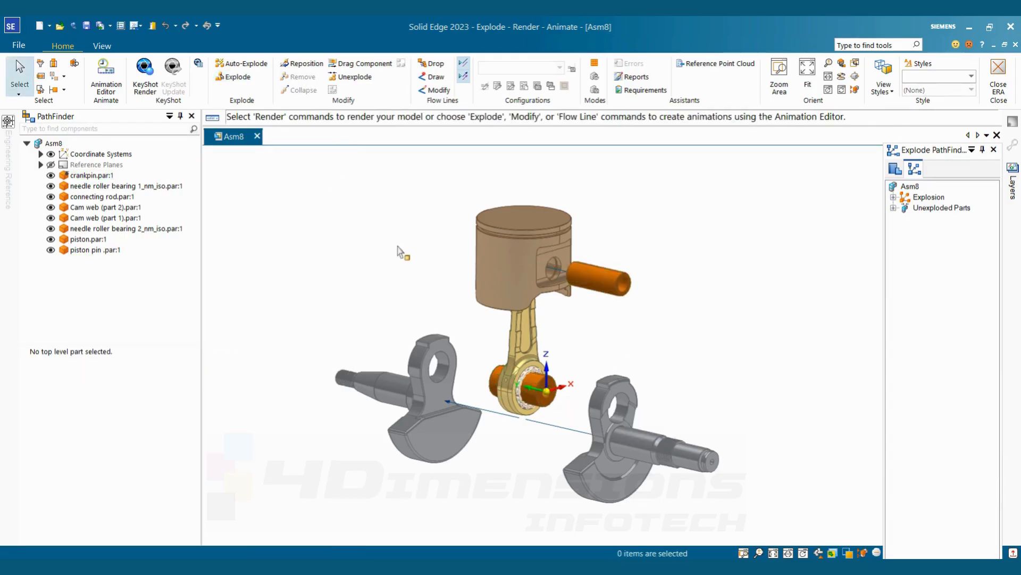
# - Start a manual explosion with the piston accepted as the part to explode
pyautogui.scroll(-2, 452, 261)
pyautogui.moveTo(578, 275); pyautogui.dragTo(584, 276, button='middle')
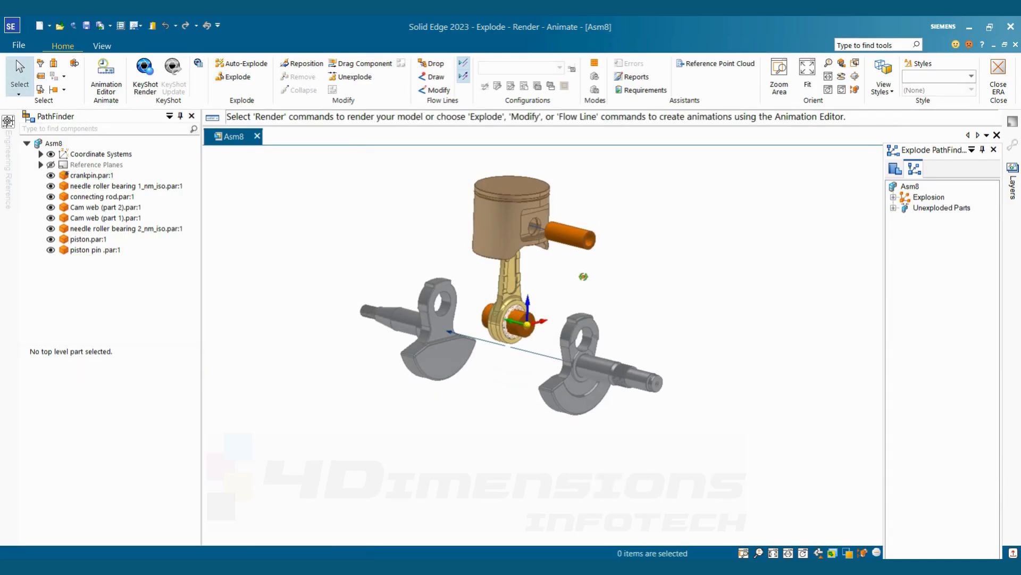
pyautogui.click(234, 77)
pyautogui.click(511, 213)
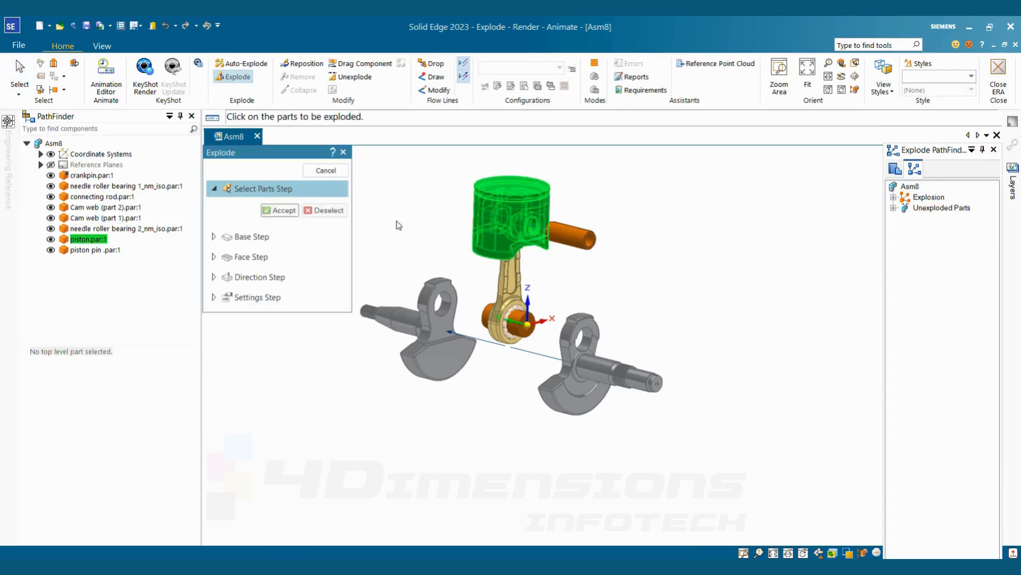
pyautogui.click(282, 211)
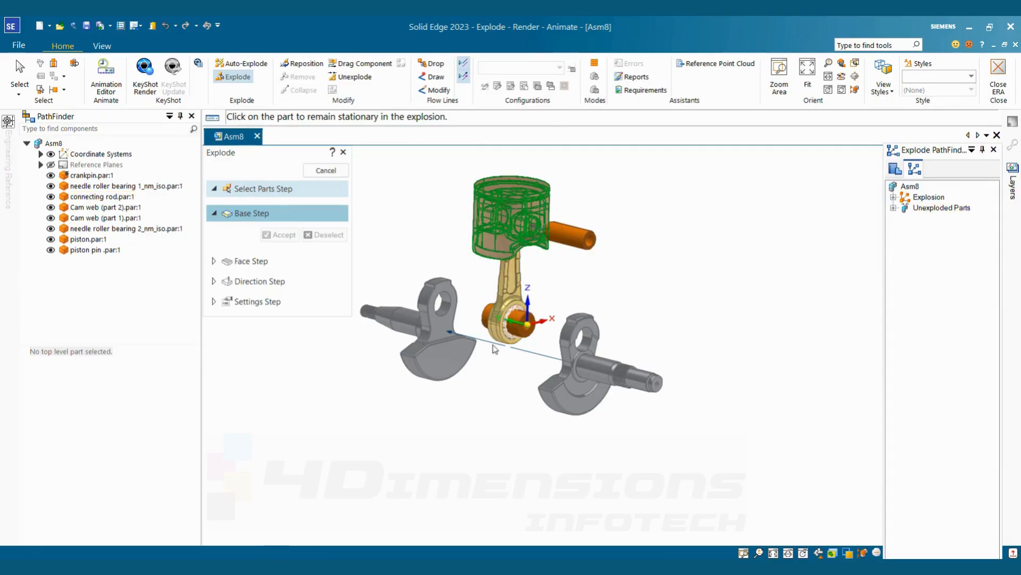
# - Use Cam web (part 1) as the stationary part and its counterweight's upper face as the explosion base, directing the explosion upward
pyautogui.click(446, 358)
pyautogui.scroll(5, 446, 341)
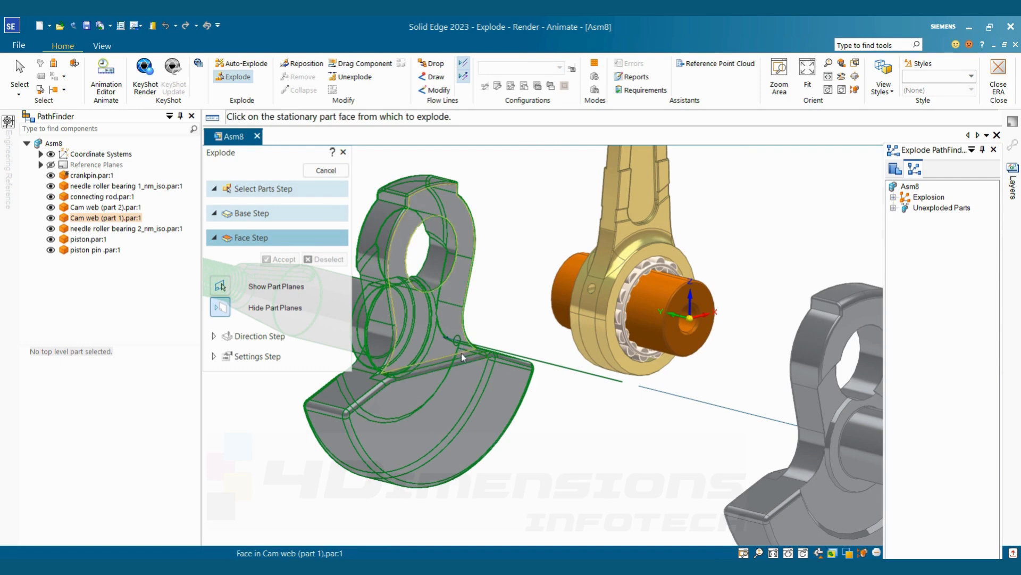
pyautogui.click(462, 353)
pyautogui.scroll(-8, 523, 373)
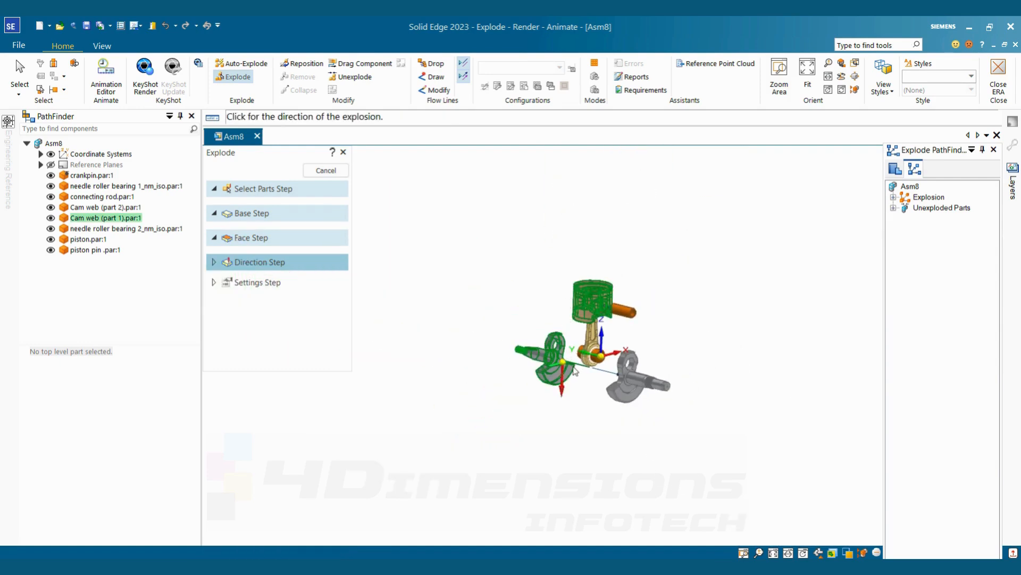
pyautogui.click(564, 334)
# - Explode the piston by 50 mm and finish the explosion
pyautogui.scroll(3, 618, 327)
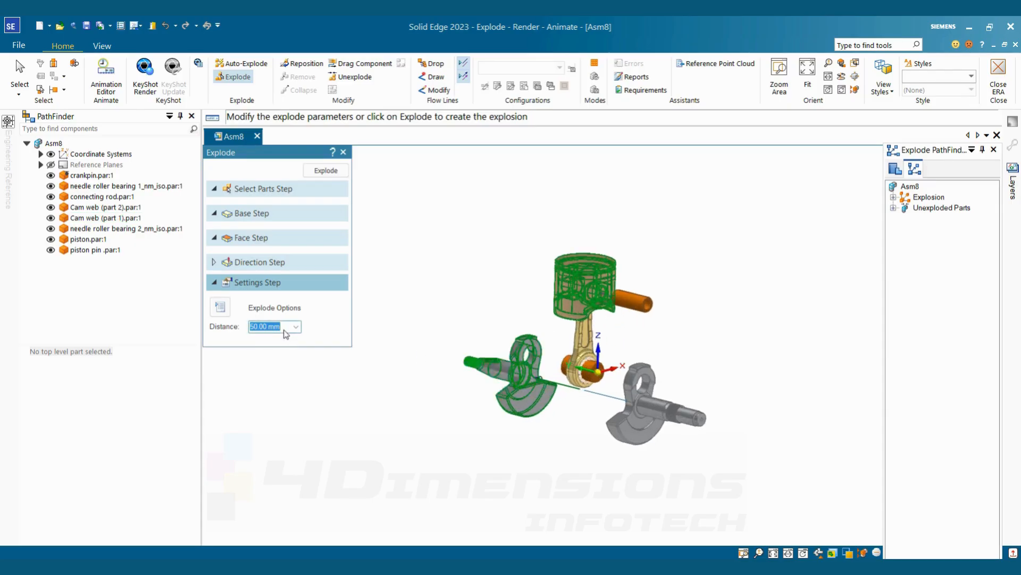
pyautogui.press('Return')
pyautogui.scroll(-2, 750, 310)
pyautogui.moveTo(750, 310)
pyautogui.mouseDown(button='middle')
pyautogui.moveTo(736, 310)
pyautogui.moveTo(755, 301)
pyautogui.mouseUp(button='middle')
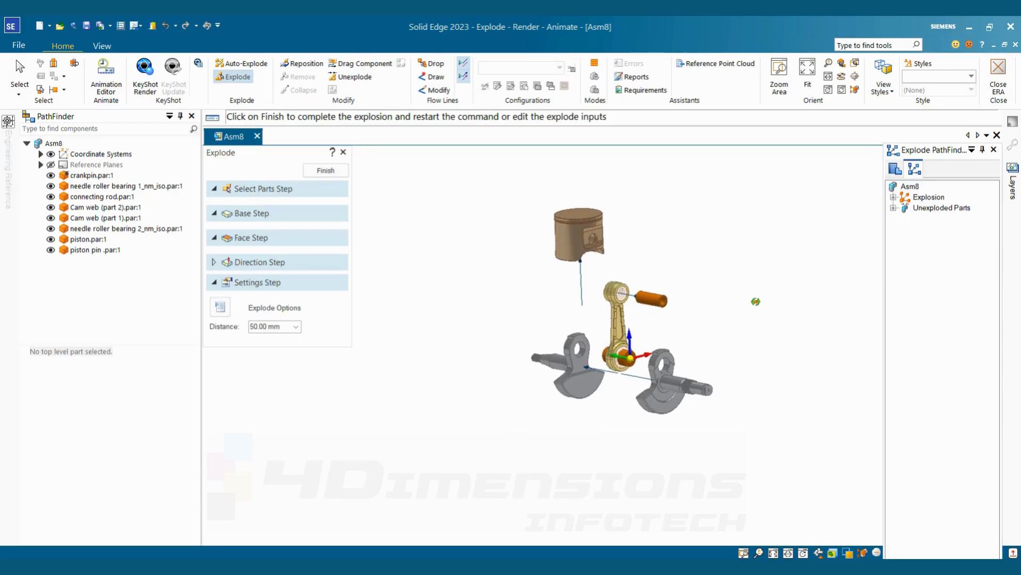
pyautogui.scroll(3, 659, 335)
pyautogui.moveTo(659, 335)
pyautogui.mouseDown(button='middle')
pyautogui.moveTo(699, 322)
pyautogui.moveTo(674, 312)
pyautogui.moveTo(666, 343)
pyautogui.mouseUp(button='middle')
pyautogui.scroll(4, 609, 293)
pyautogui.click(326, 170)
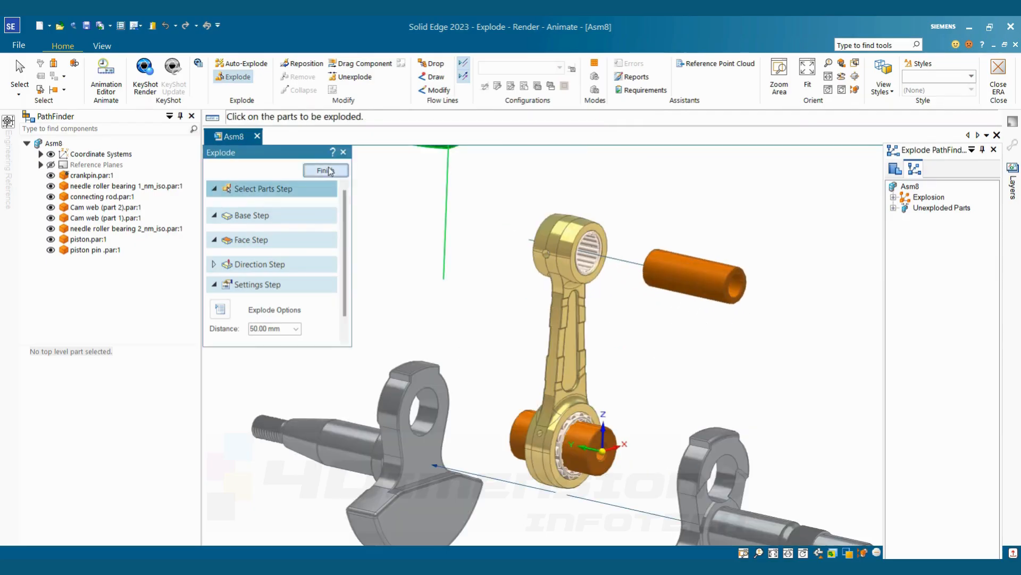
# - Start a manual explosion with needle roller bearing 2 in the connecting rod's small end accepted as the part to explode
pyautogui.click(233, 77)
pyautogui.scroll(3, 564, 294)
pyautogui.click(564, 294)
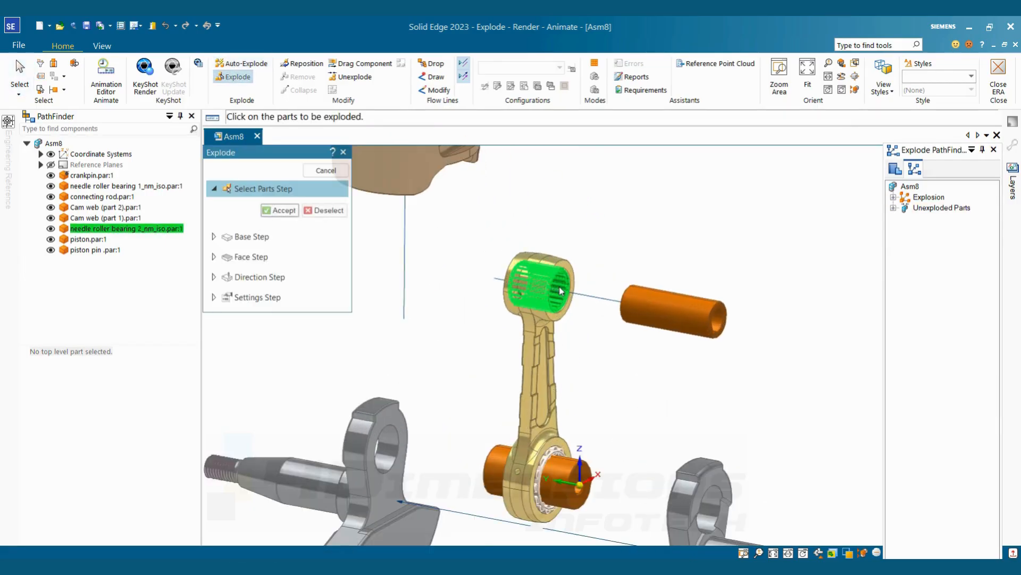
pyautogui.click(306, 234)
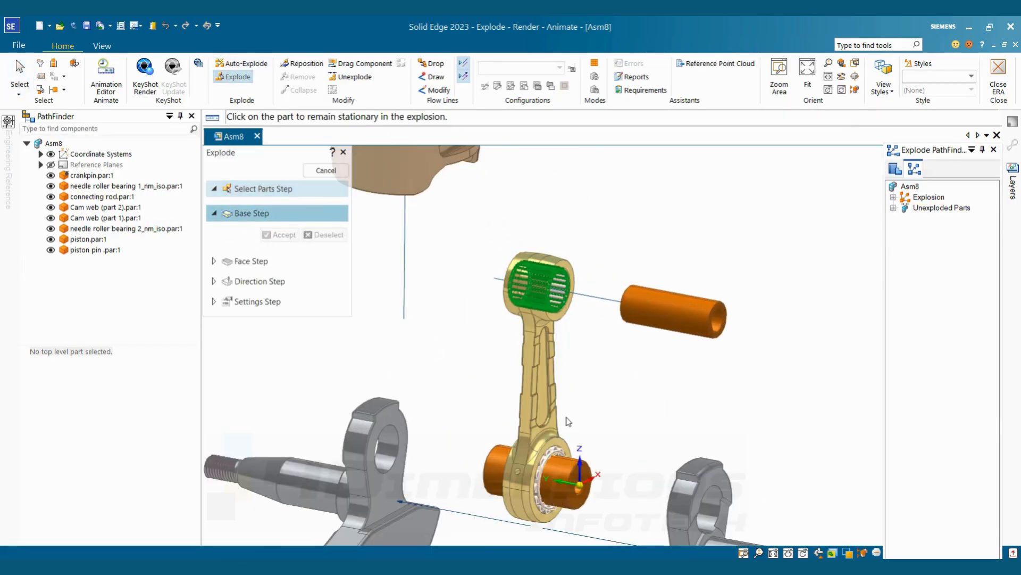
# - Explode needle roller bearing 2 by 50 mm toward the Cam web (part 1) side, based on the stationary crankpin's end face, and finish
pyautogui.click(561, 464)
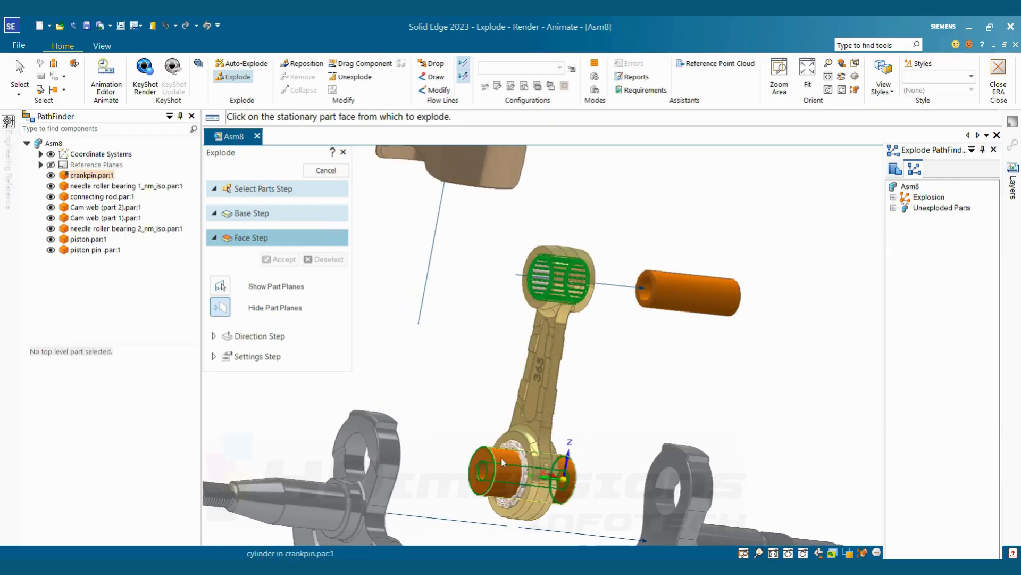
pyautogui.click(498, 465)
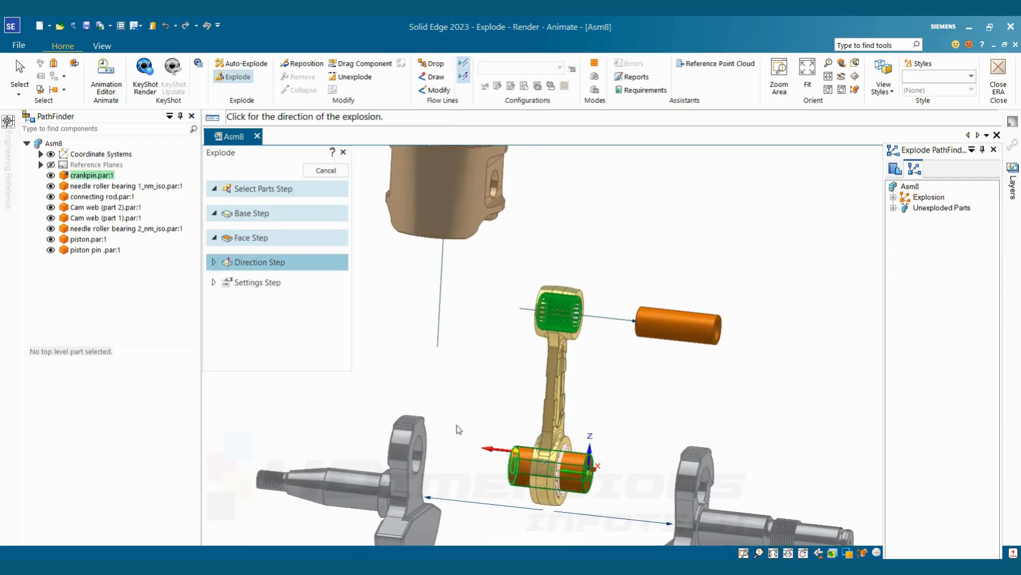
pyautogui.click(471, 419)
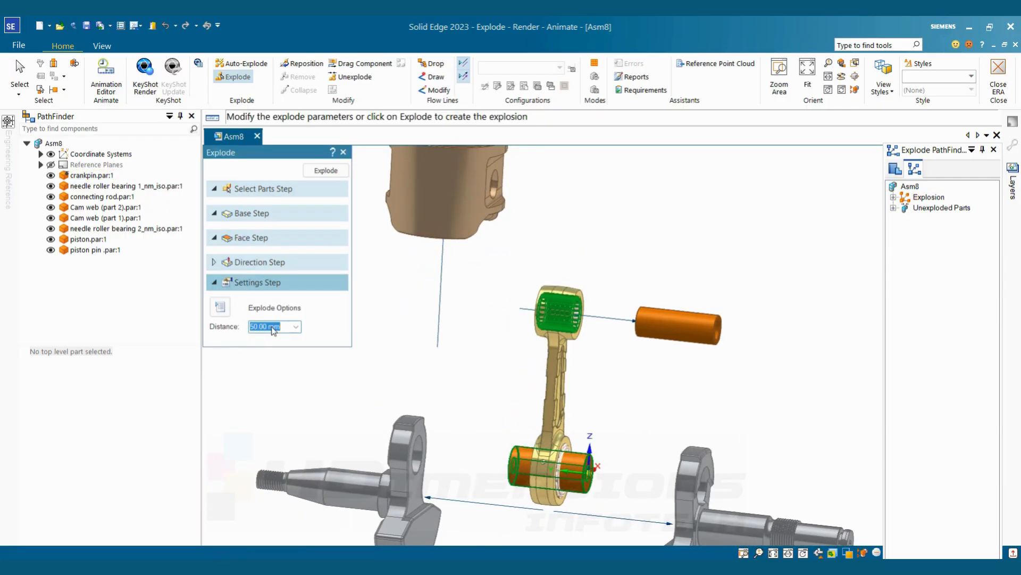
pyautogui.click(326, 170)
pyautogui.click(325, 171)
pyautogui.press('Escape')
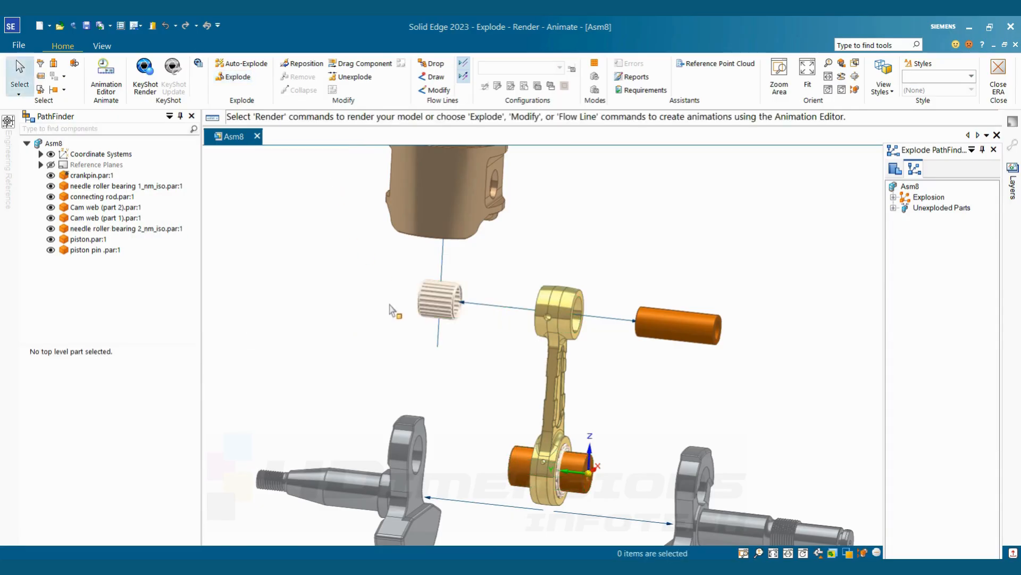
# - Start a manual explosion with the connecting rod accepted as the part to explode
pyautogui.click(499, 319)
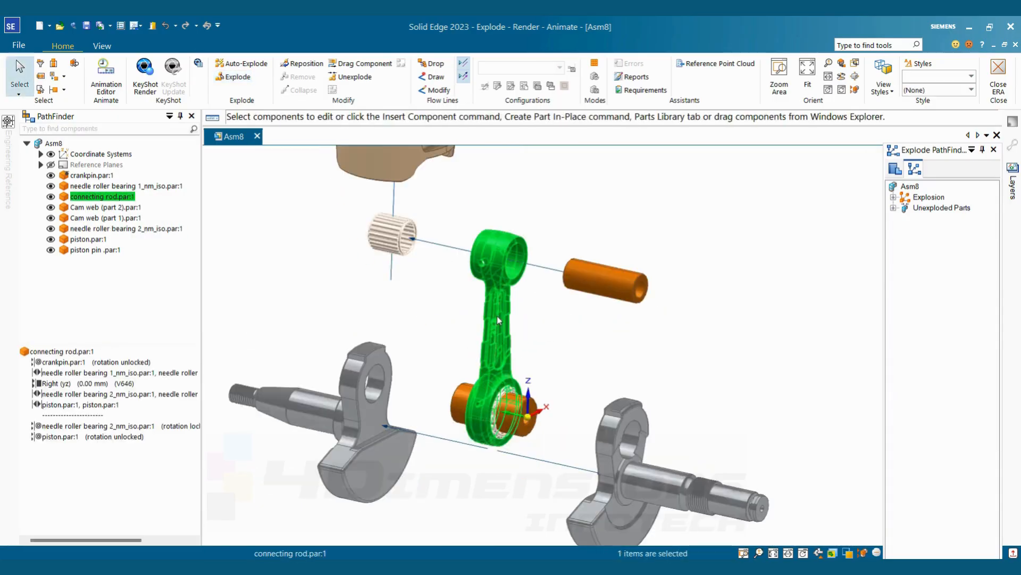
pyautogui.click(235, 77)
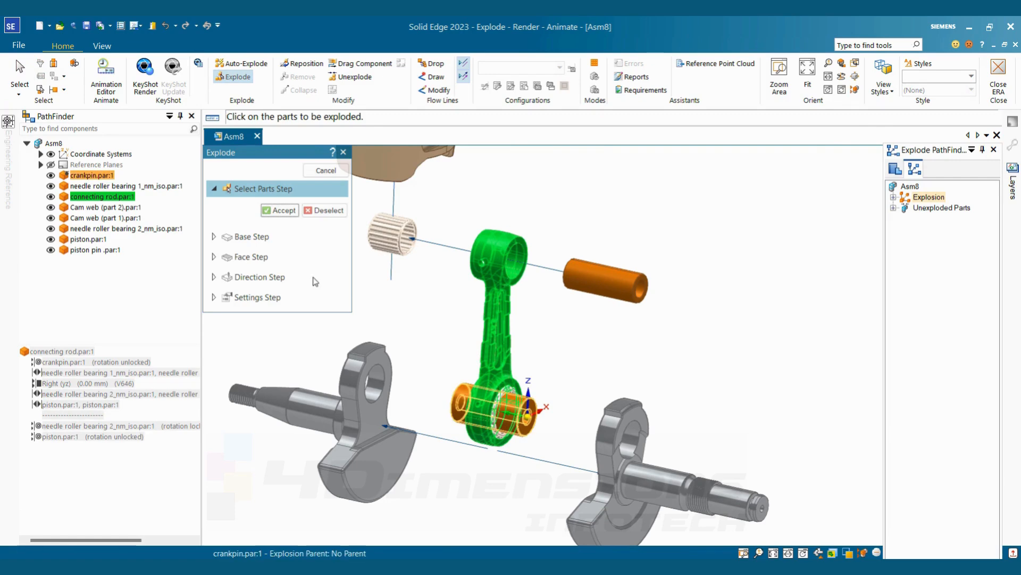
pyautogui.click(280, 210)
# - Use the crankpin as the stationary part and its end face as base, directing the connecting rod's explosion toward Cam web (part 2)
pyautogui.scroll(2, 510, 430)
pyautogui.scroll(2, 509, 428)
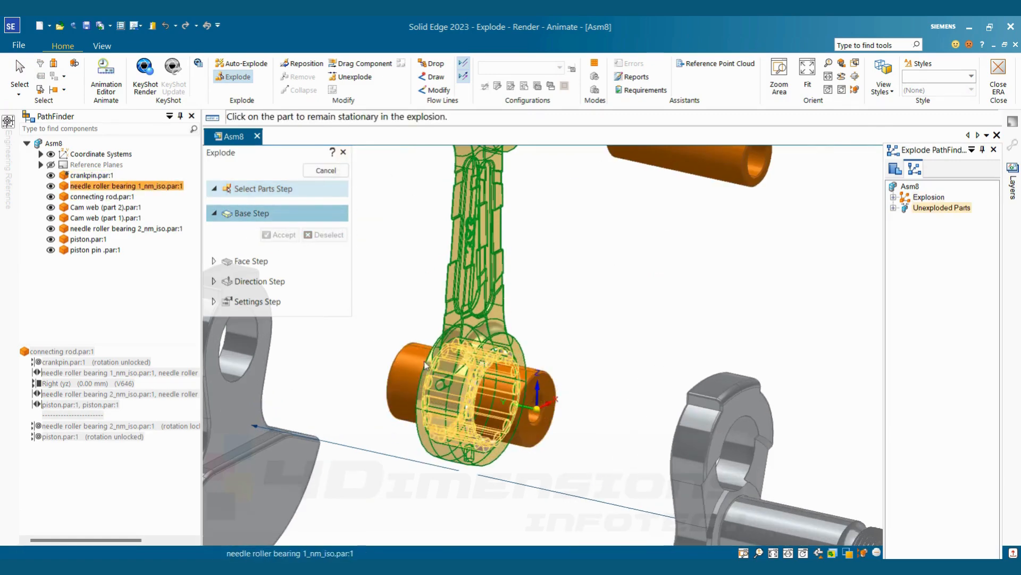
pyautogui.click(525, 424)
pyautogui.scroll(-4, 565, 427)
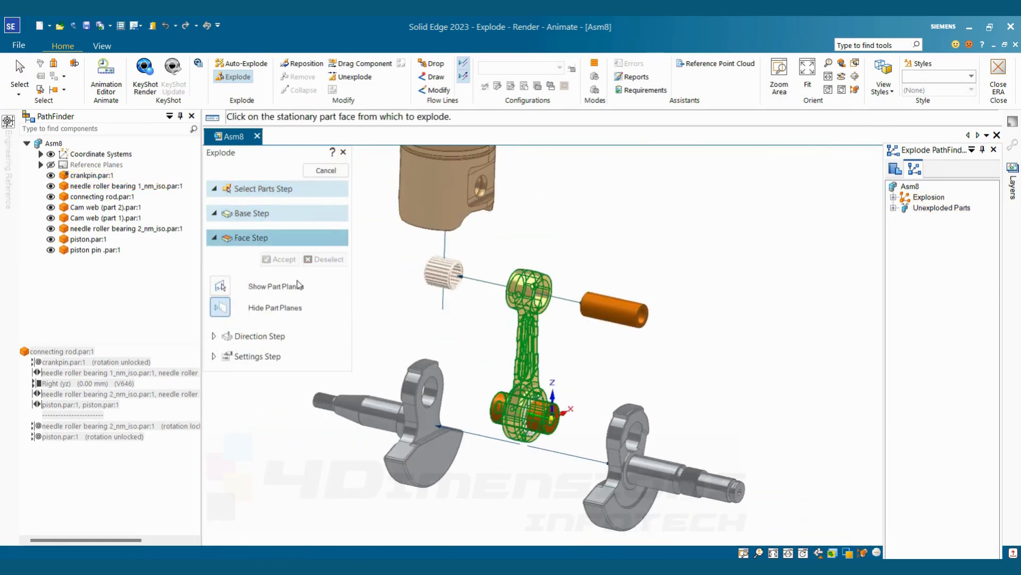
pyautogui.scroll(2, 557, 432)
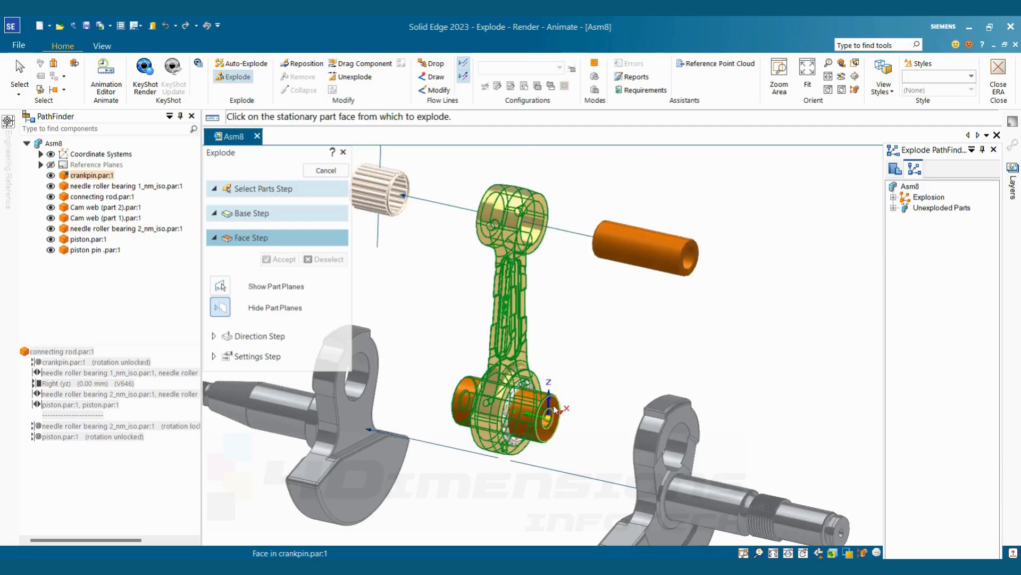
pyautogui.click(559, 409)
pyautogui.click(606, 431)
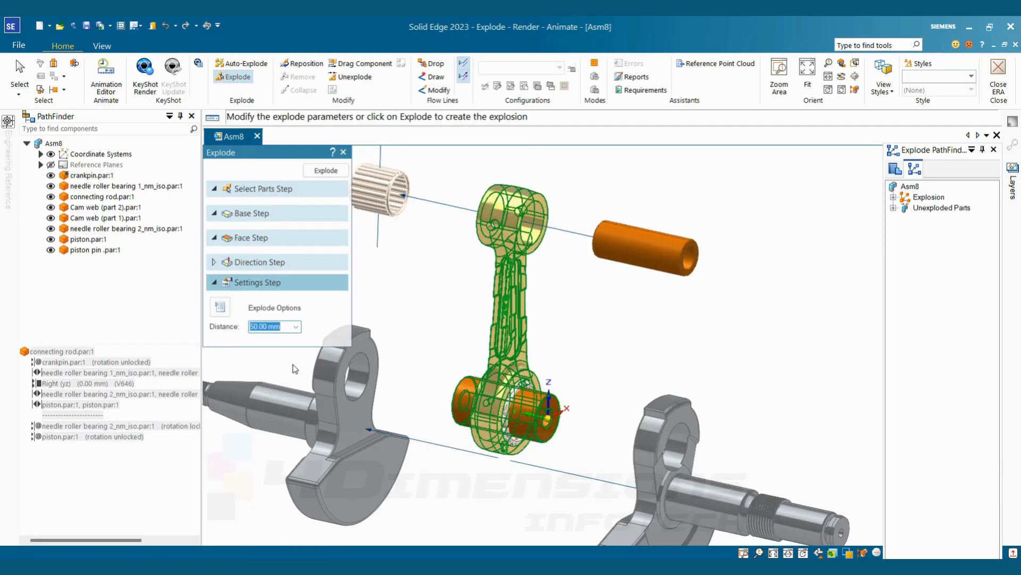
# - Explode the connecting rod by 30 mm and finish the explosion
pyautogui.write('50')
pyautogui.press('Return')
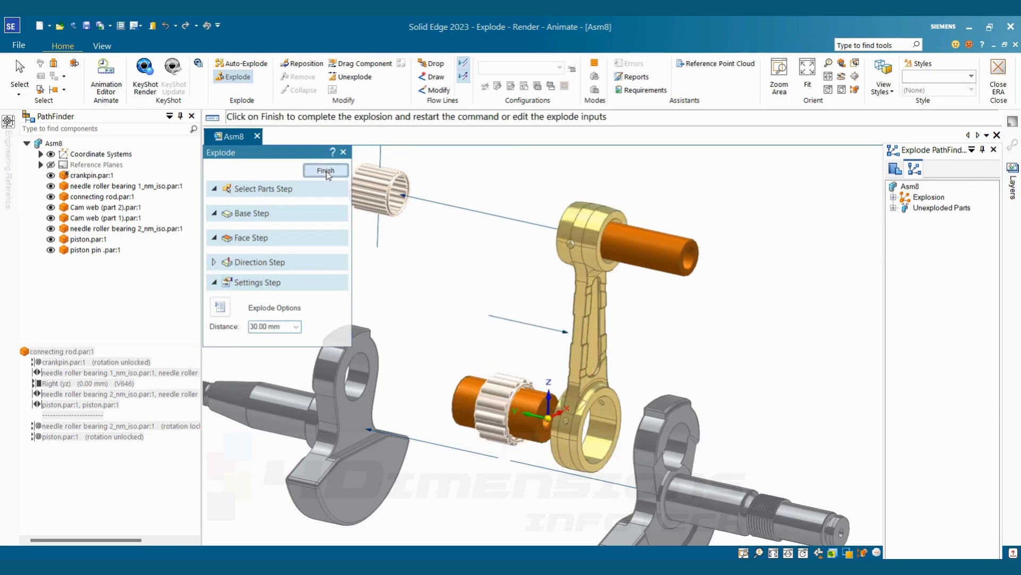
pyautogui.click(326, 171)
pyautogui.click(325, 171)
# - Set the piston pin's explode distance to 70 mm
pyautogui.click(681, 256)
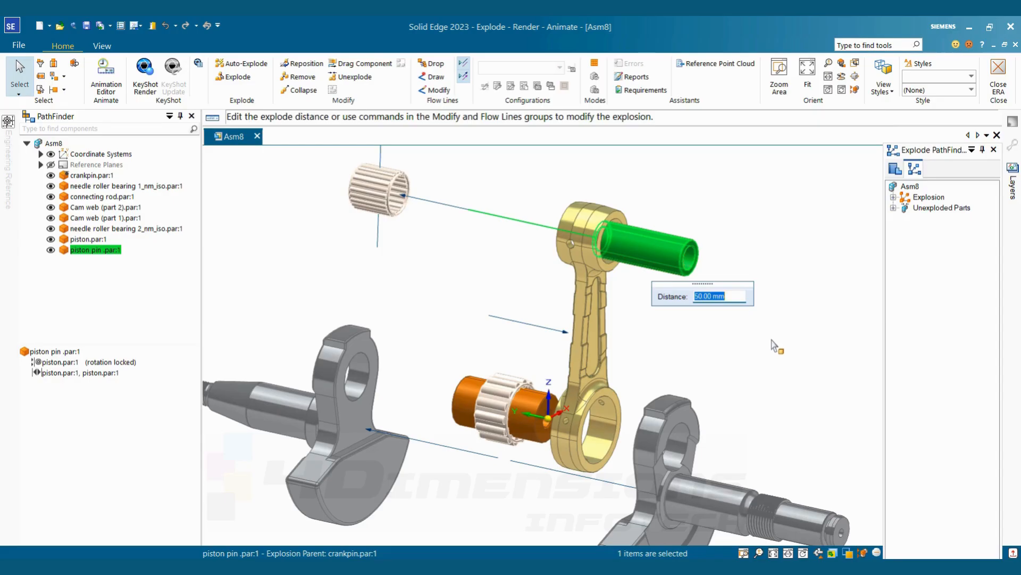
pyautogui.write('70')
pyautogui.press('Return')
pyautogui.scroll(-5, 468, 315)
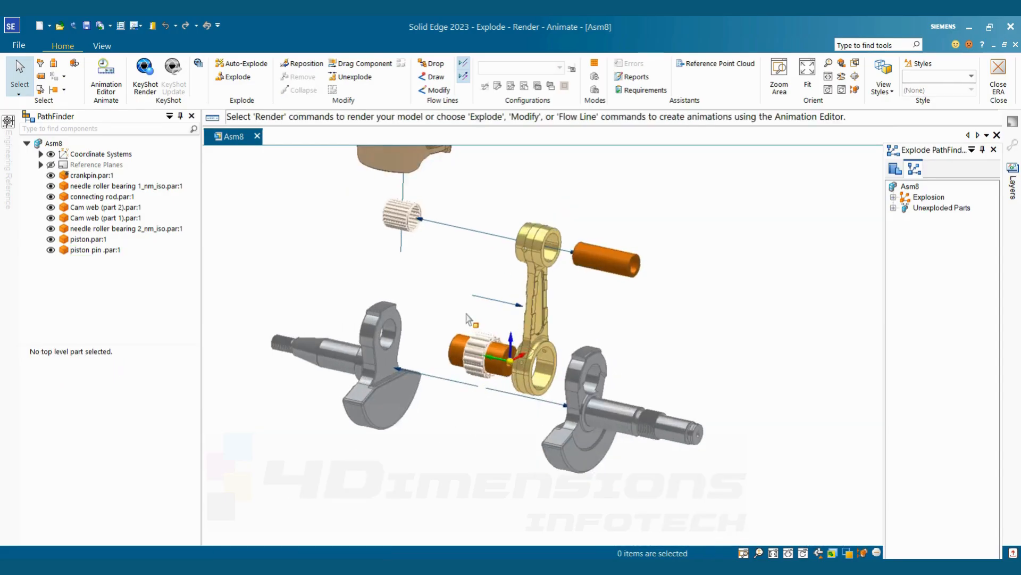
# - Start a manual explosion with the needle roller bearing on the crankpin accepted as the part to explode
pyautogui.moveTo(452, 291); pyautogui.dragTo(472, 312, button='middle')
pyautogui.scroll(5, 471, 329)
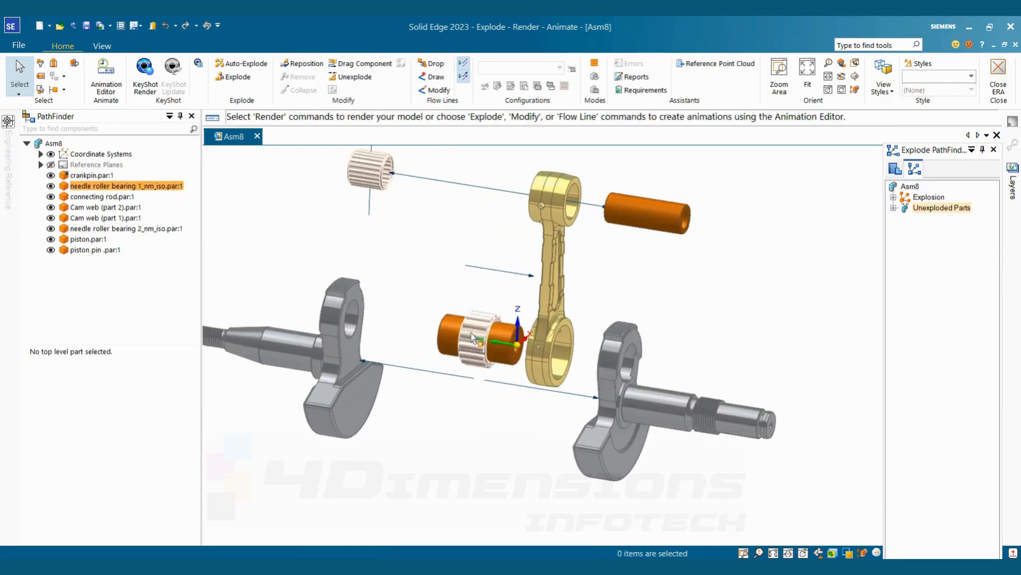
pyautogui.click(471, 332)
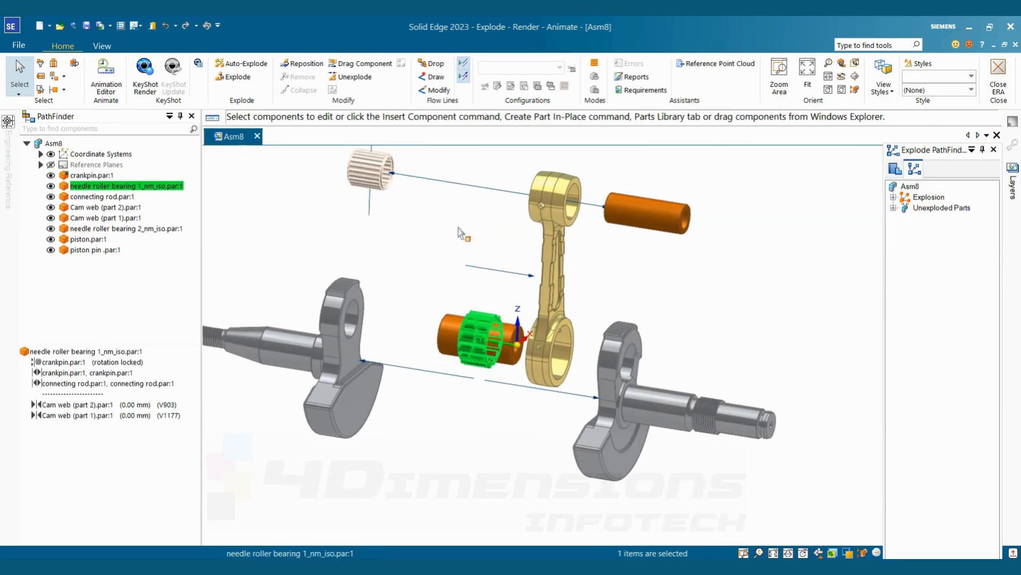
pyautogui.click(234, 77)
pyautogui.click(279, 210)
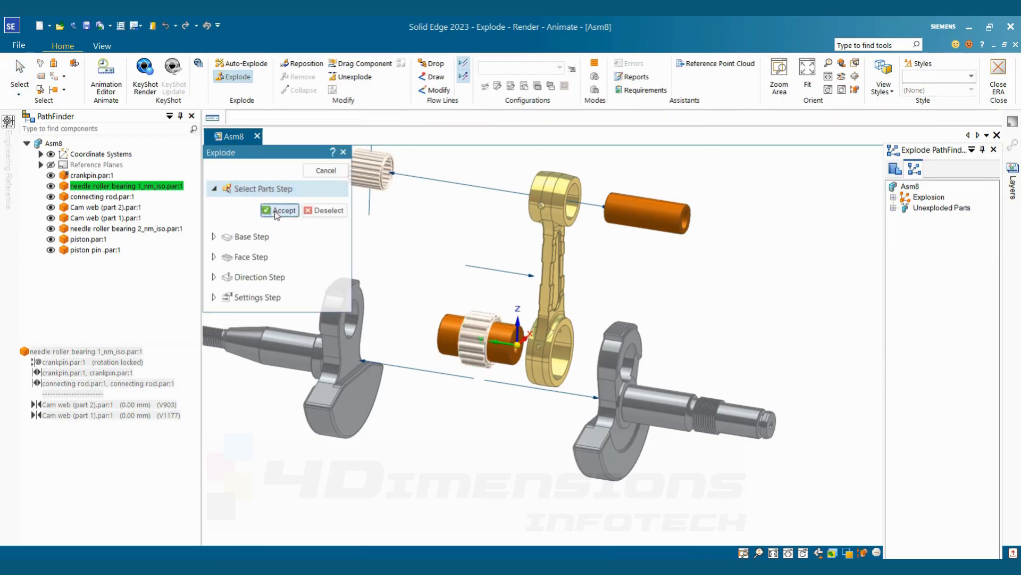
# - Use the crankpin as the stationary part and its end face as base, directing the bearing's explosion away from the connecting rod
pyautogui.scroll(5, 319, 320)
pyautogui.click(613, 334)
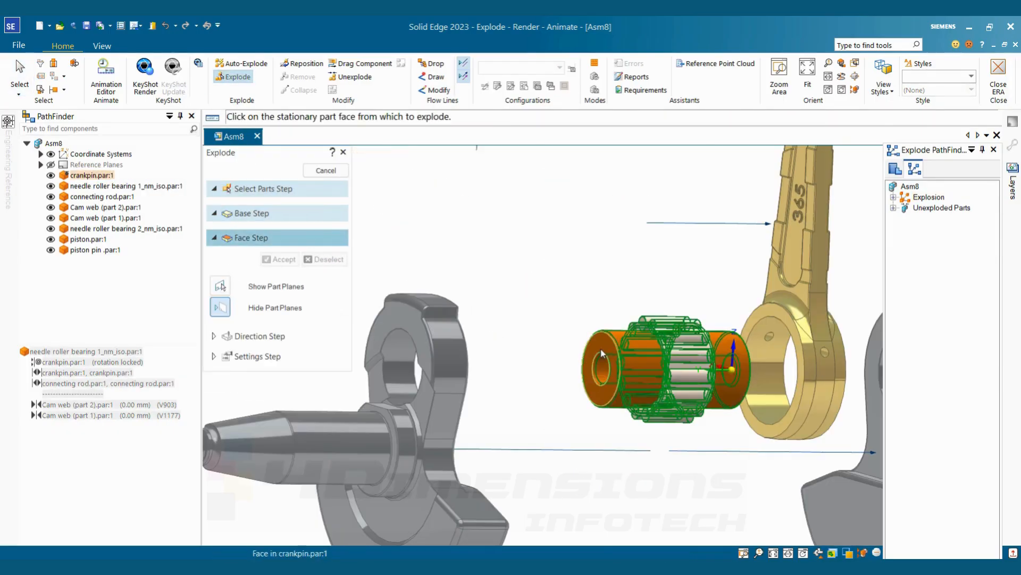
pyautogui.click(592, 368)
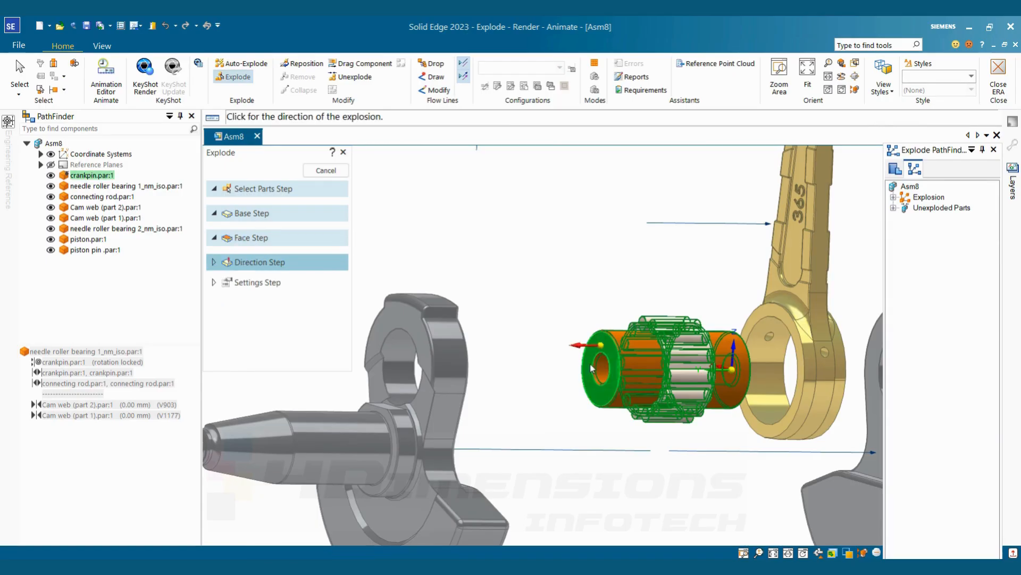
pyautogui.click(531, 370)
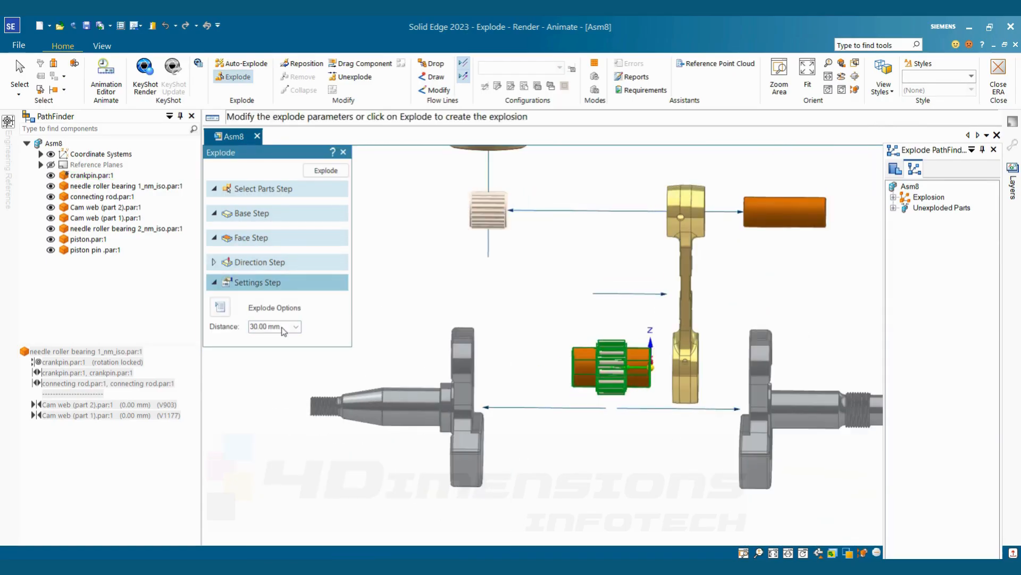
# - Explode the crankpin's needle roller bearing by 35 mm, finish the explosion and leave the Explode command
pyautogui.click(283, 328)
pyautogui.write('50')
pyautogui.press('Return')
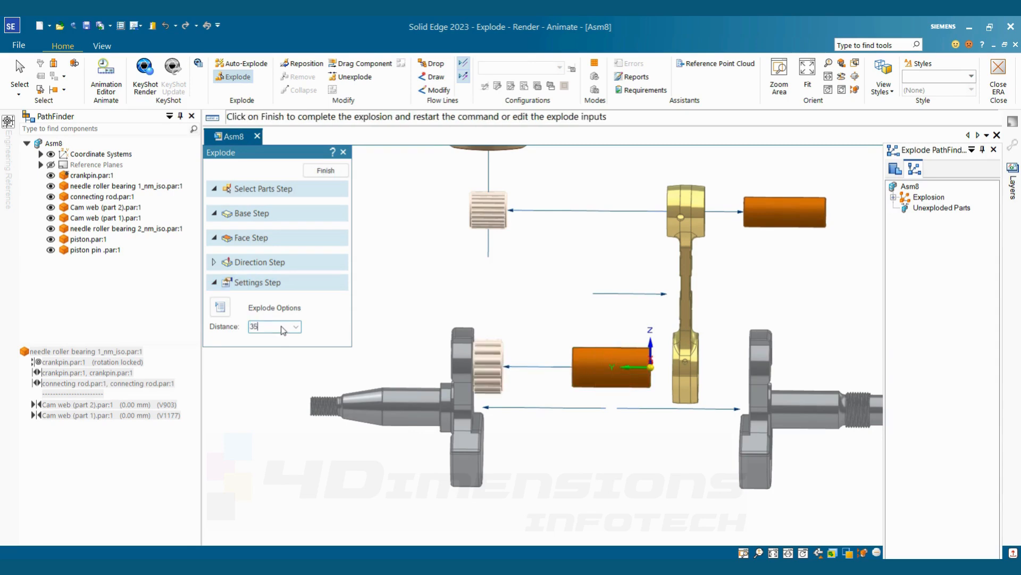
pyautogui.click(325, 170)
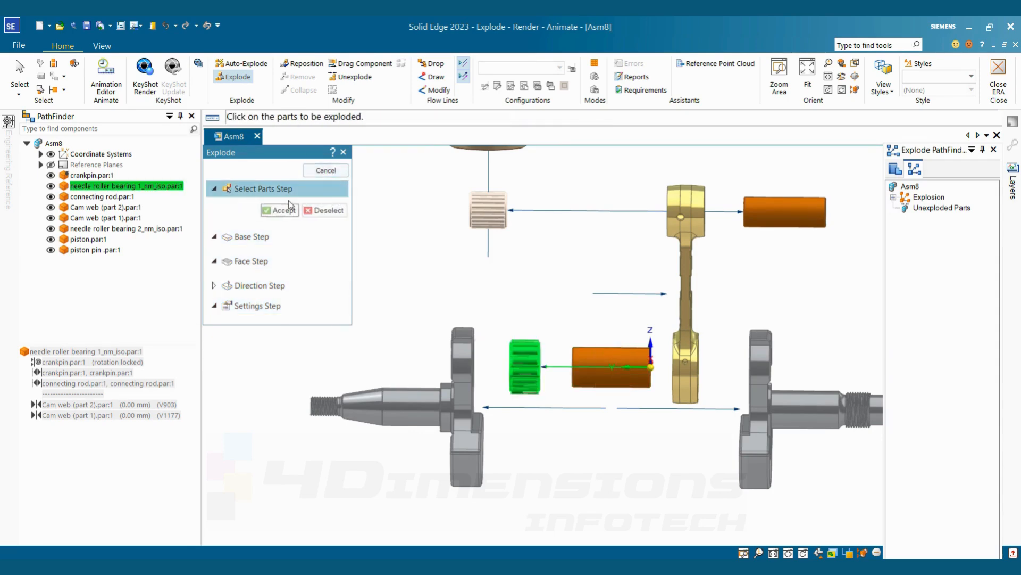
pyautogui.click(326, 171)
# - Unexplode the whole assembly, agreeing to delete the current explosion
pyautogui.scroll(-5, 394, 251)
pyautogui.moveTo(480, 284); pyautogui.dragTo(429, 272, button='middle')
pyautogui.scroll(4, 429, 272)
pyautogui.moveTo(456, 328); pyautogui.dragTo(448, 305, button='middle')
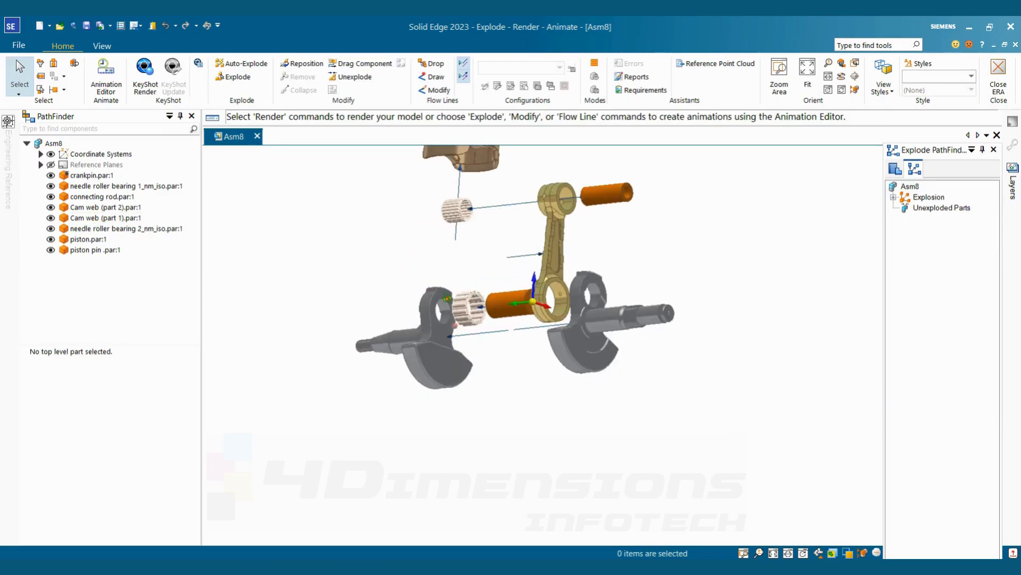
pyautogui.scroll(-4, 448, 304)
pyautogui.moveTo(502, 205); pyautogui.dragTo(679, 367, button='middle')
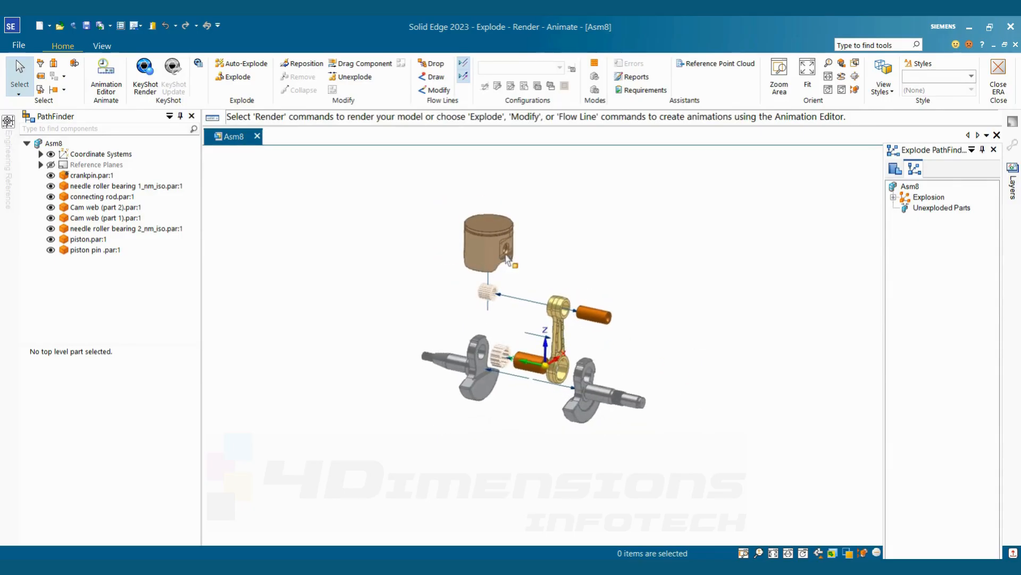
pyautogui.click(351, 77)
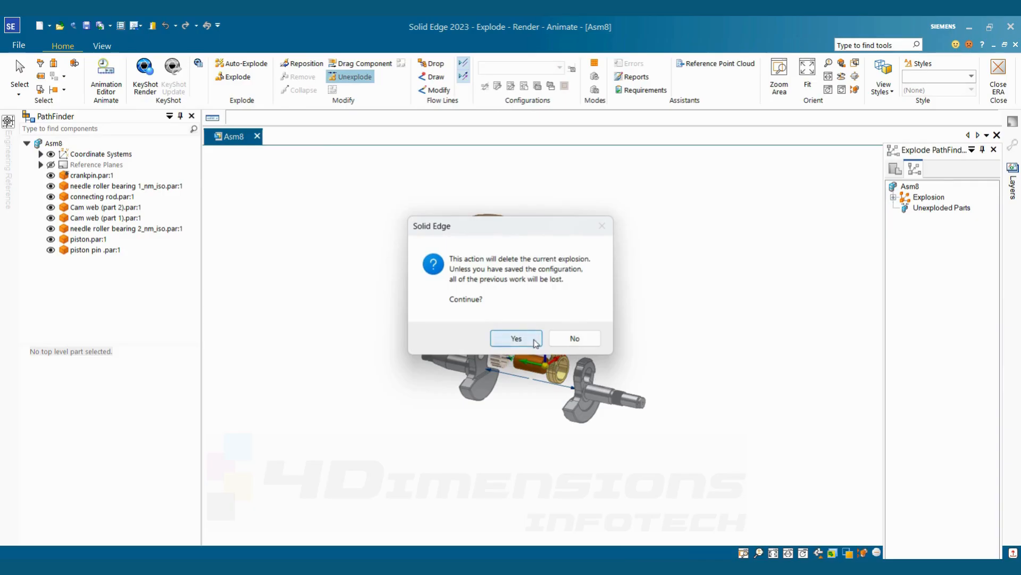
pyautogui.click(515, 338)
pyautogui.scroll(2, 736, 409)
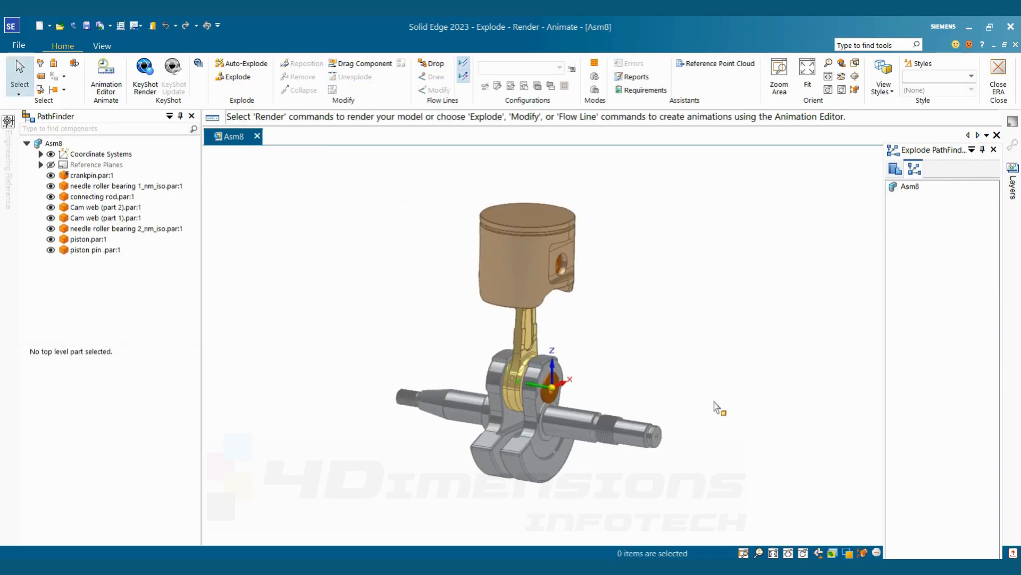
pyautogui.scroll(-2, 715, 403)
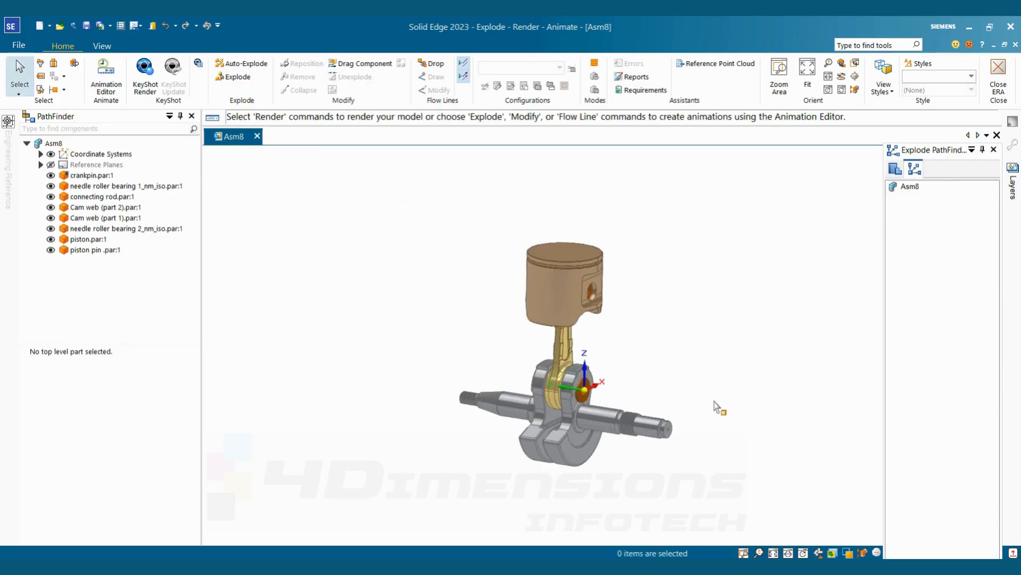
# - Close the Explode-Render-Animate environment and open the assembly in KeyShot for rendering
pyautogui.click(999, 75)
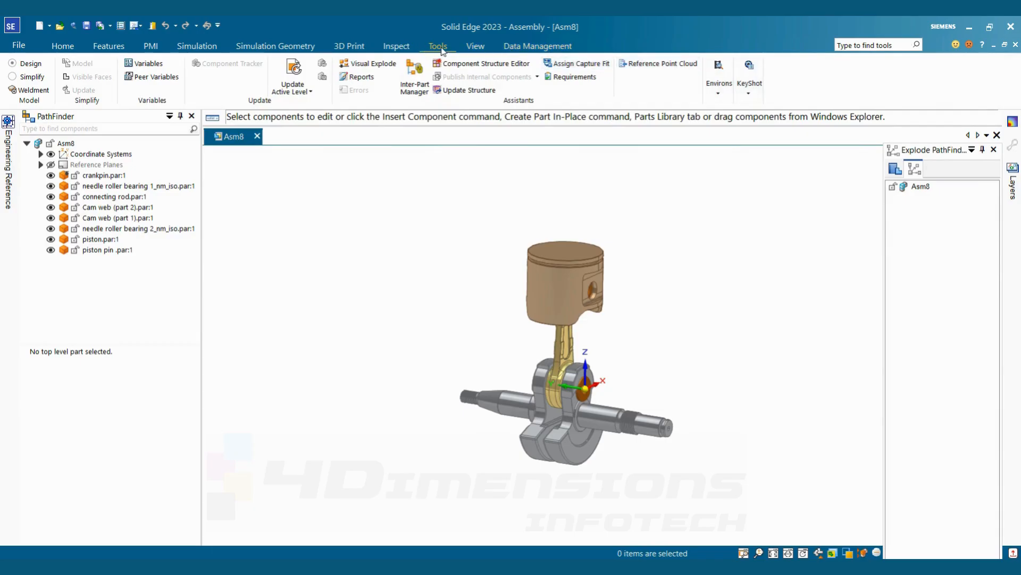
pyautogui.click(750, 88)
pyautogui.click(752, 115)
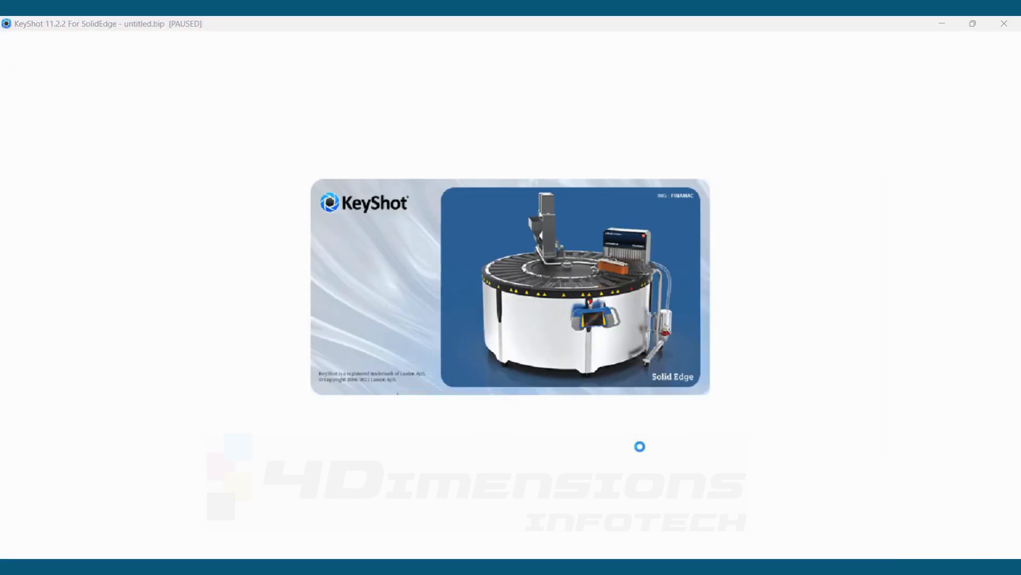